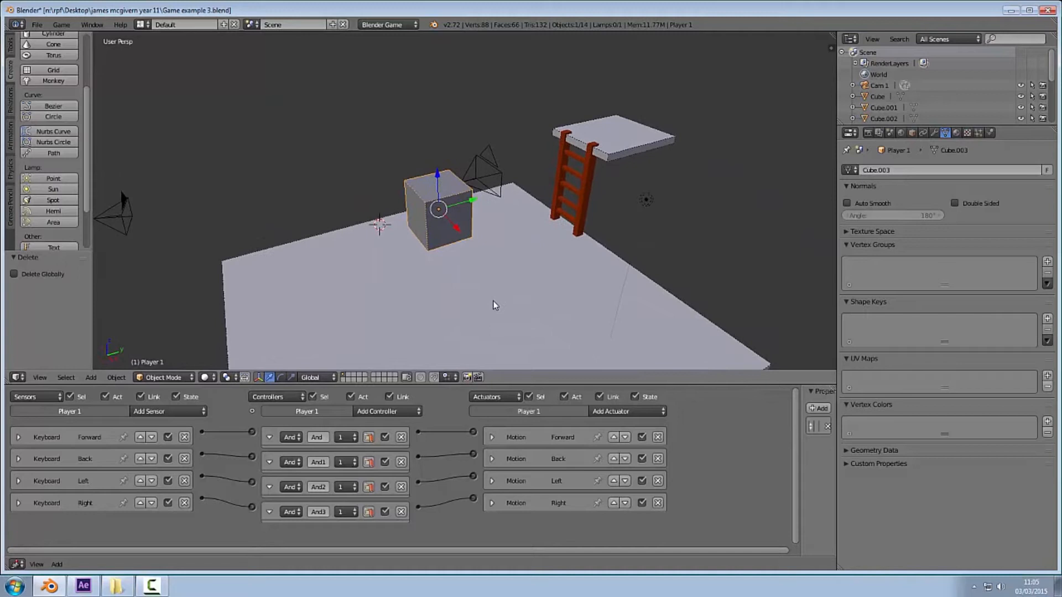
Add a torus and move it near the ladder, to about X 4.28 and Y 1.25.
{"action": "mouse_move", "coordinate": [495, 306]}
{"action": "middle_mouse_down"}
{"action": "mouse_move", "coordinate": [526, 284]}
{"action": "mouse_move", "coordinate": [456, 277]}
{"action": "mouse_move", "coordinate": [507, 302]}
{"action": "mouse_move", "coordinate": [564, 287]}
{"action": "mouse_move", "coordinate": [474, 297]}
{"action": "mouse_move", "coordinate": [272, 280]}
{"action": "mouse_move", "coordinate": [400, 296]}
{"action": "mouse_move", "coordinate": [485, 271]}
{"action": "mouse_move", "coordinate": [499, 297]}
{"action": "mouse_move", "coordinate": [330, 287]}
{"action": "mouse_move", "coordinate": [517, 287]}
{"action": "mouse_move", "coordinate": [617, 267]}
{"action": "mouse_move", "coordinate": [652, 299]}
{"action": "mouse_move", "coordinate": [490, 299]}
{"action": "mouse_move", "coordinate": [530, 301]}
{"action": "mouse_move", "coordinate": [428, 277]}
{"action": "mouse_move", "coordinate": [437, 294]}
{"action": "mouse_move", "coordinate": [485, 297]}
{"action": "middle_mouse_up"}
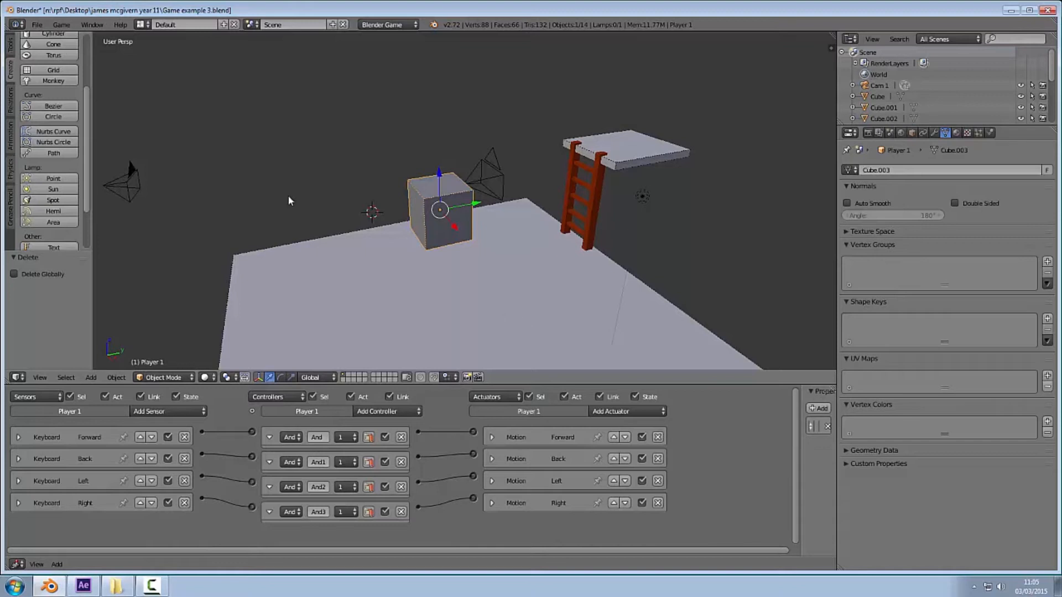
{"action": "scroll", "coordinate": [83, 127], "scroll_direction": "up", "scroll_amount": 4}
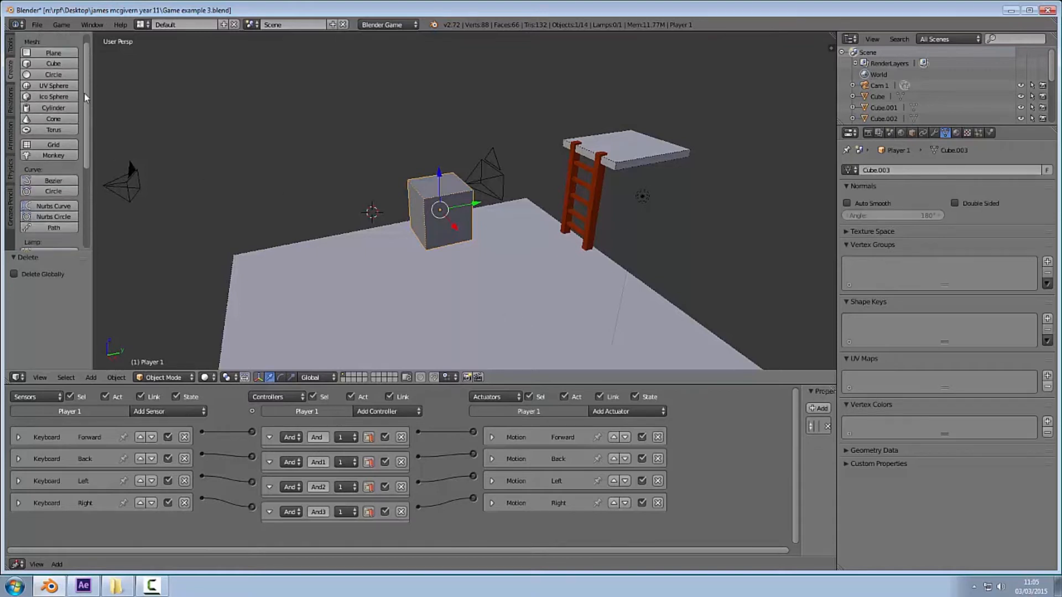
{"action": "left_click", "coordinate": [55, 132]}
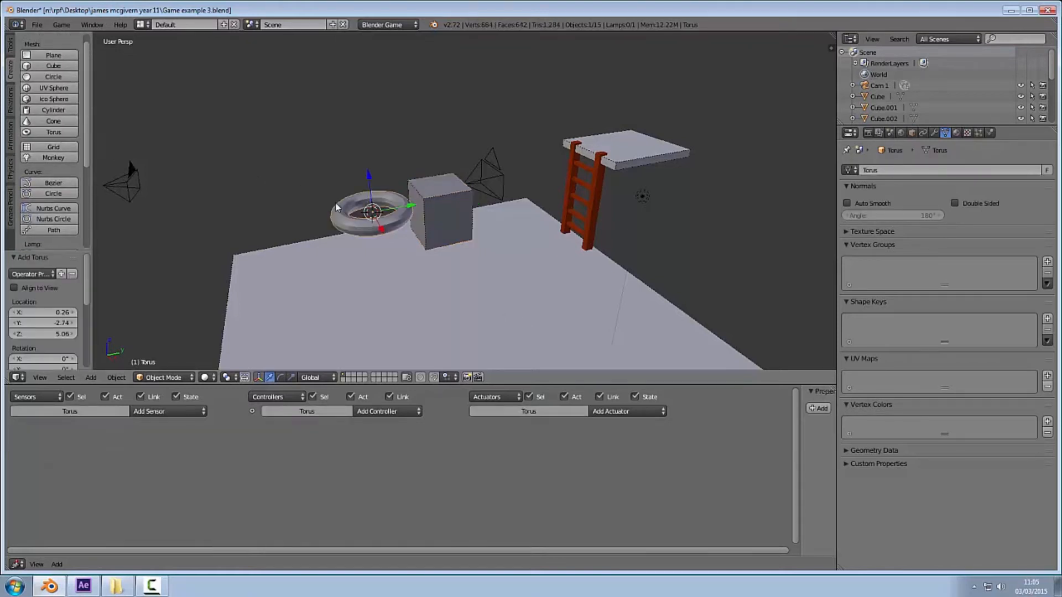
{"action": "left_click_drag", "start_coordinate": [380, 231], "coordinate": [594, 256]}
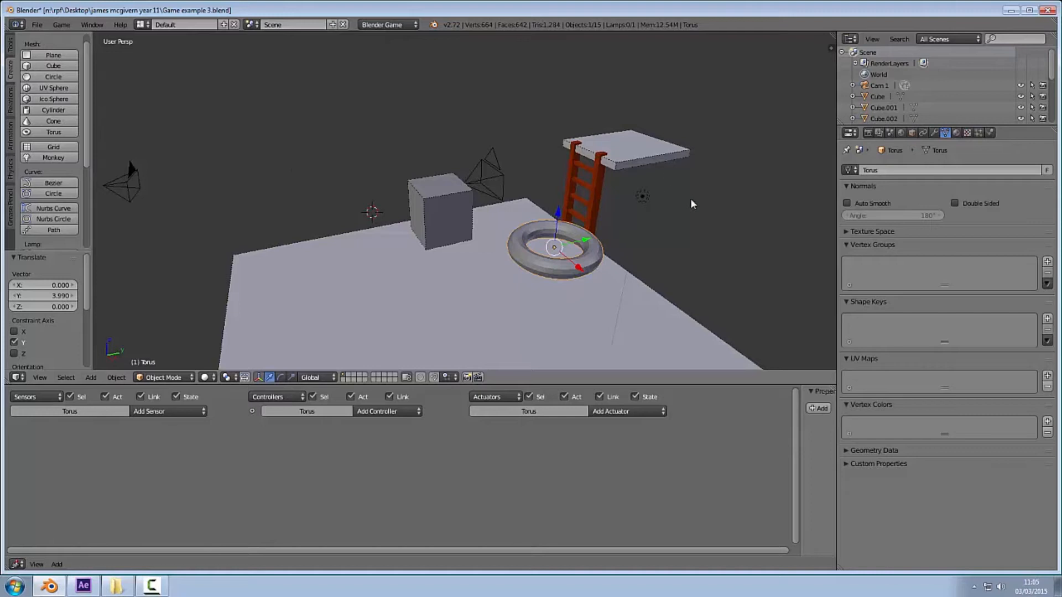
Scale the torus down to about 0.426 of its size and apply smooth shading.
{"action": "key", "text": "s"}
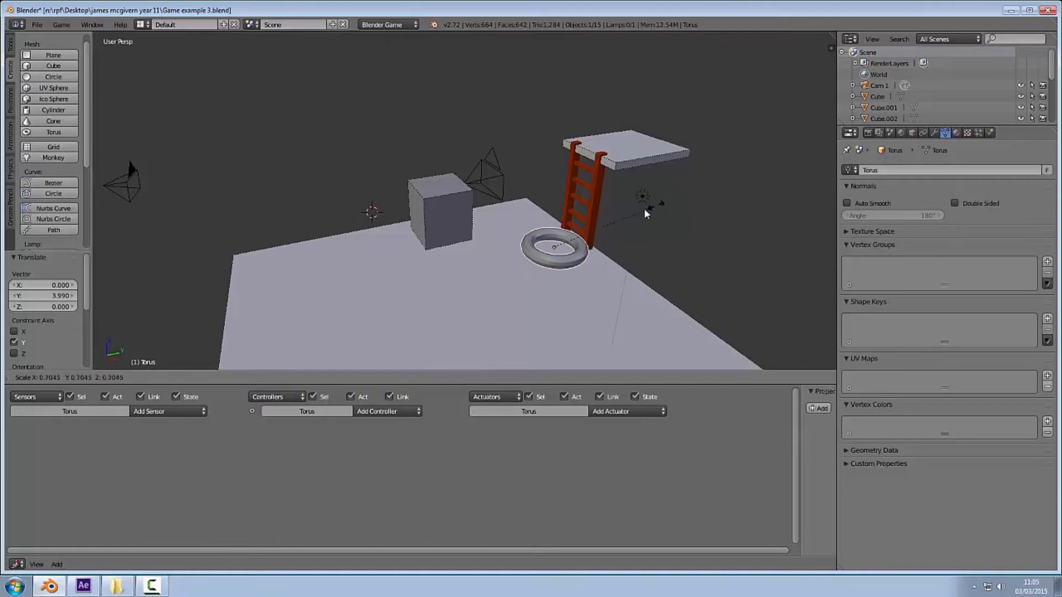
{"action": "left_click", "coordinate": [614, 216]}
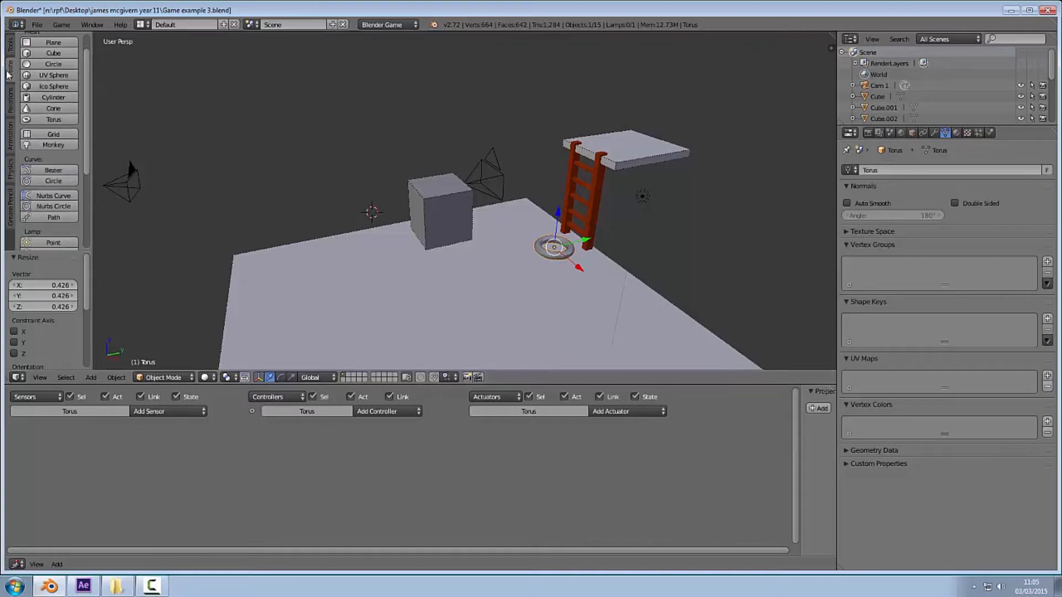
{"action": "left_click", "coordinate": [10, 45]}
{"action": "left_click", "coordinate": [35, 198]}
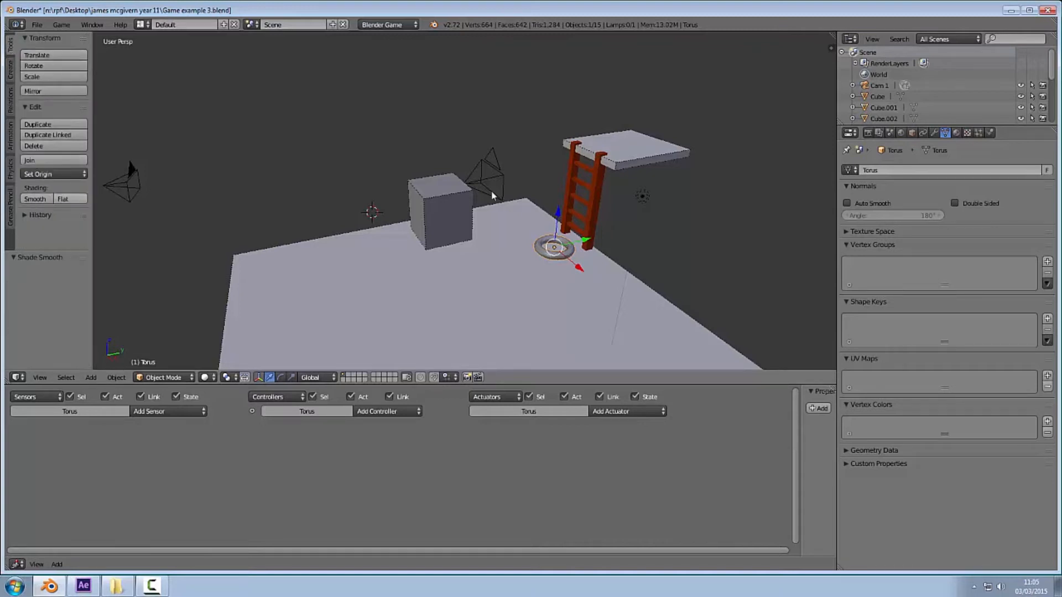
Rename the torus object as coin.
{"action": "left_click", "coordinate": [911, 133]}
{"action": "left_click", "coordinate": [907, 170]}
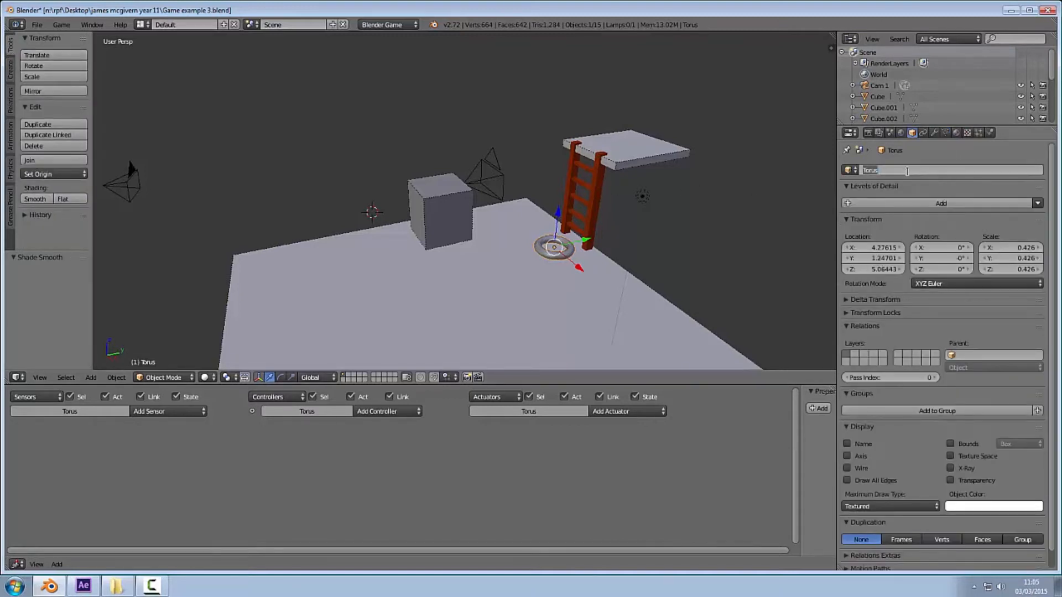
{"action": "type", "text": "coin"}
{"action": "key", "text": "Return"}
Create a material named coin for the ring, with a yellow diffuse colour and a diffuse intensity of 1.0.
{"action": "left_click", "coordinate": [956, 133]}
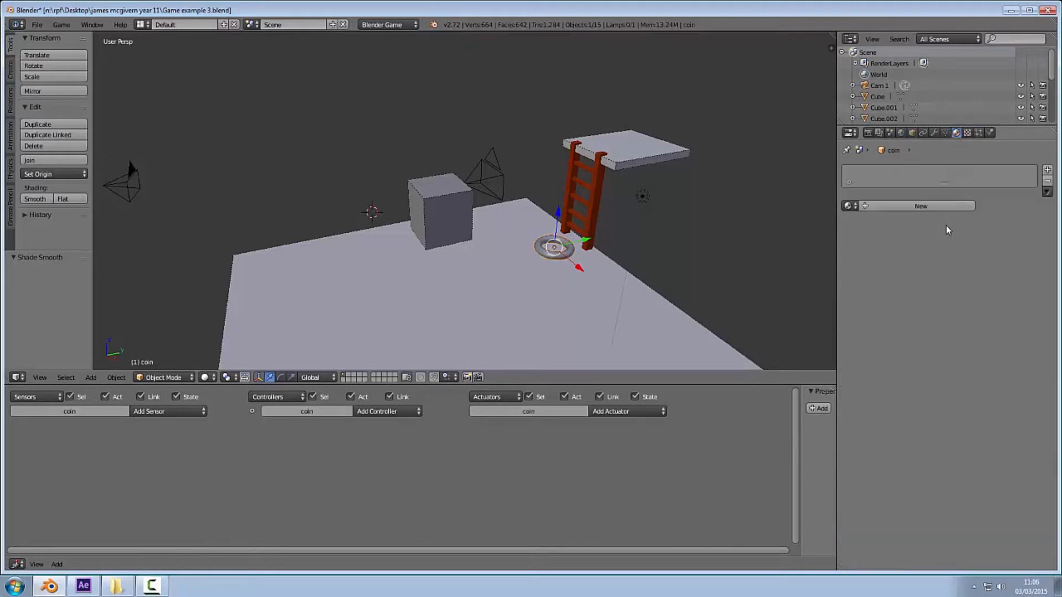
{"action": "left_click", "coordinate": [942, 205]}
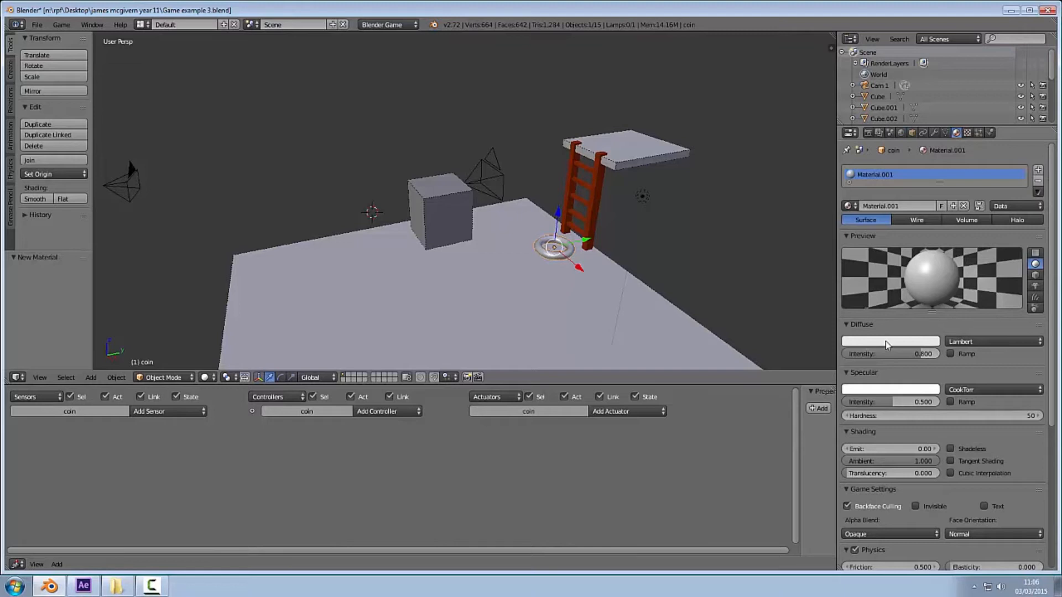
{"action": "left_click", "coordinate": [885, 340]}
{"action": "left_click_drag", "start_coordinate": [890, 238], "coordinate": [855, 265]}
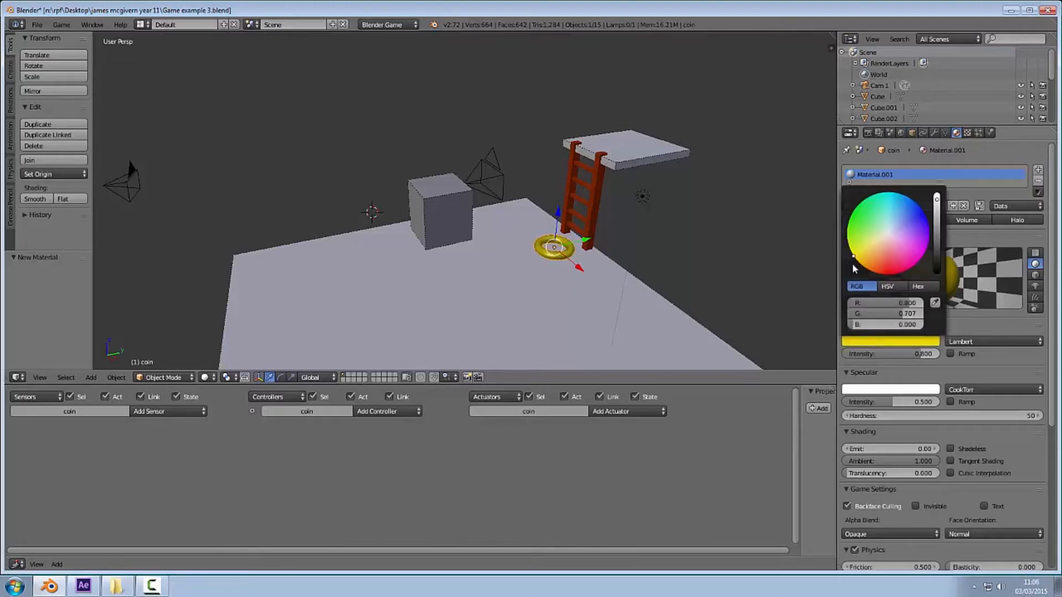
{"action": "left_click_drag", "start_coordinate": [916, 354], "coordinate": [938, 354]}
{"action": "left_click", "coordinate": [891, 207]}
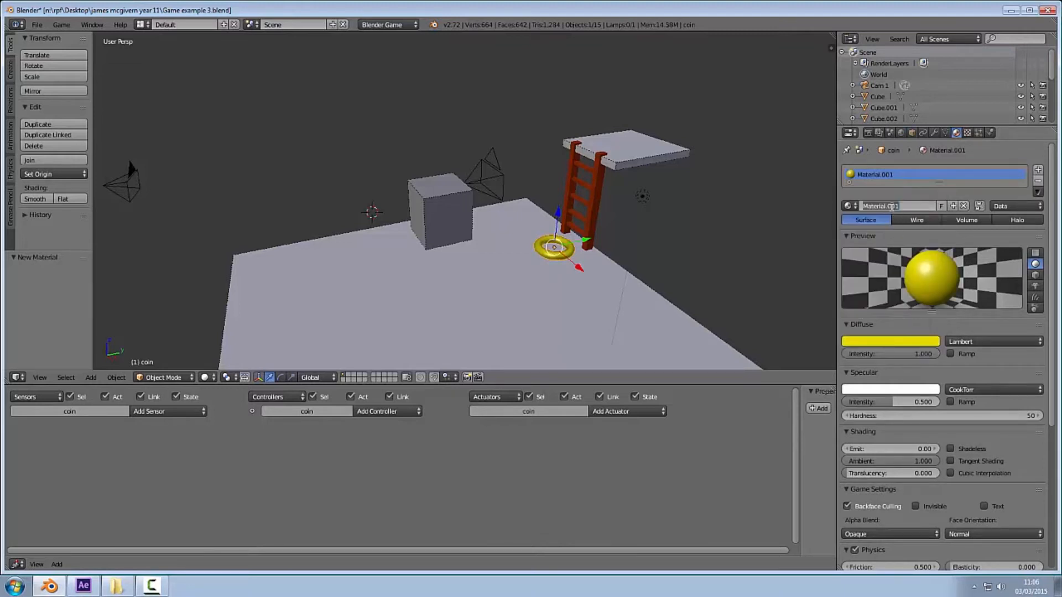
{"action": "type", "text": "coin"}
{"action": "key", "text": "Return"}
Lower the coin along Z until it sits just above the floor in front of the ladder.
{"action": "middle_click_drag", "start_coordinate": [695, 252], "coordinate": [577, 204]}
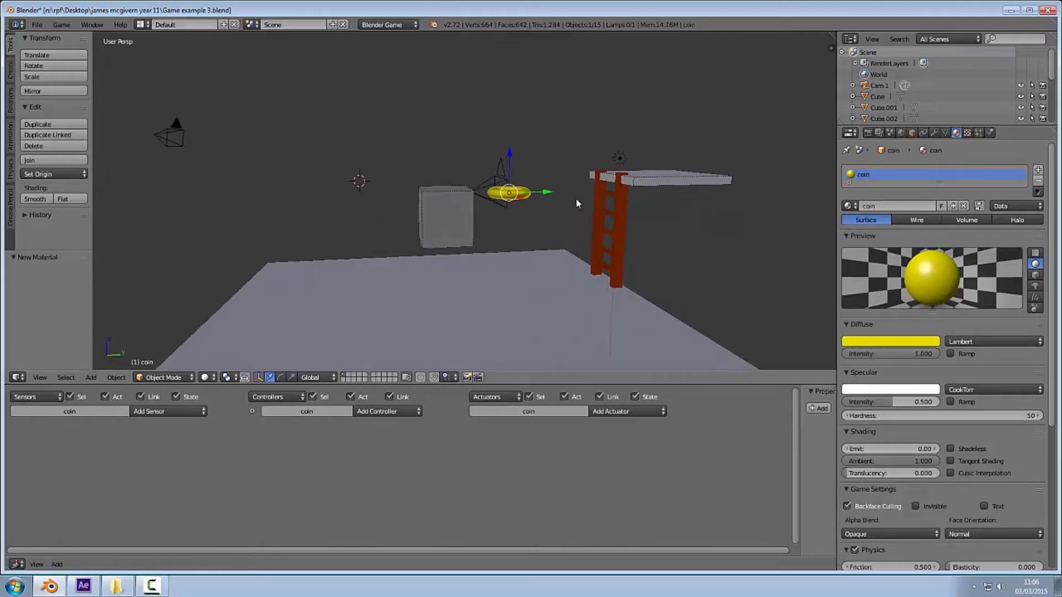
{"action": "left_click_drag", "start_coordinate": [512, 160], "coordinate": [512, 310]}
{"action": "left_click_drag", "start_coordinate": [515, 361], "coordinate": [497, 301]}
{"action": "left_click_drag", "start_coordinate": [517, 292], "coordinate": [540, 288]}
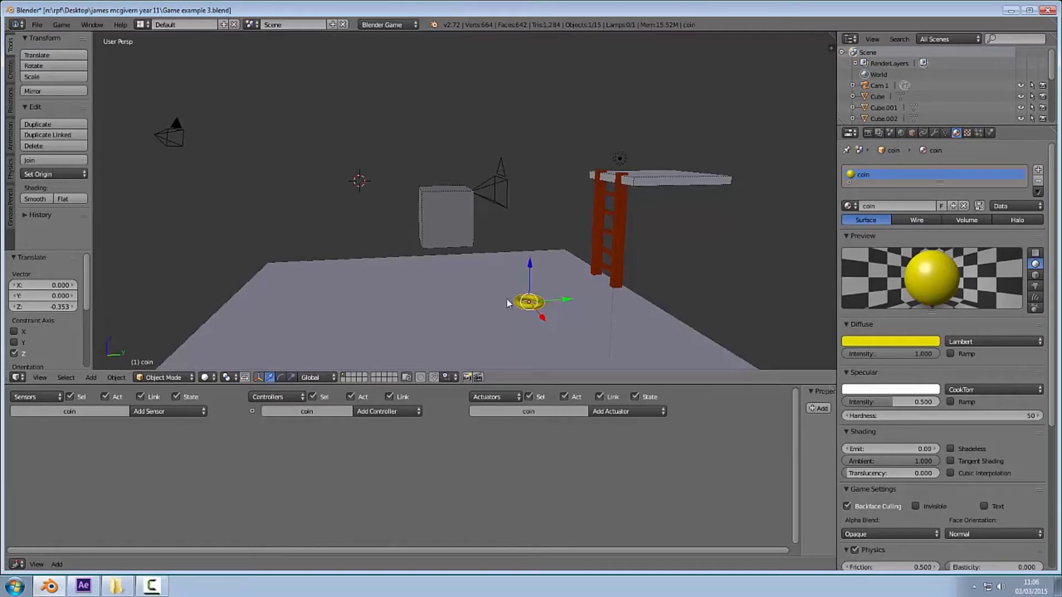
{"action": "left_click_drag", "start_coordinate": [529, 286], "coordinate": [535, 297]}
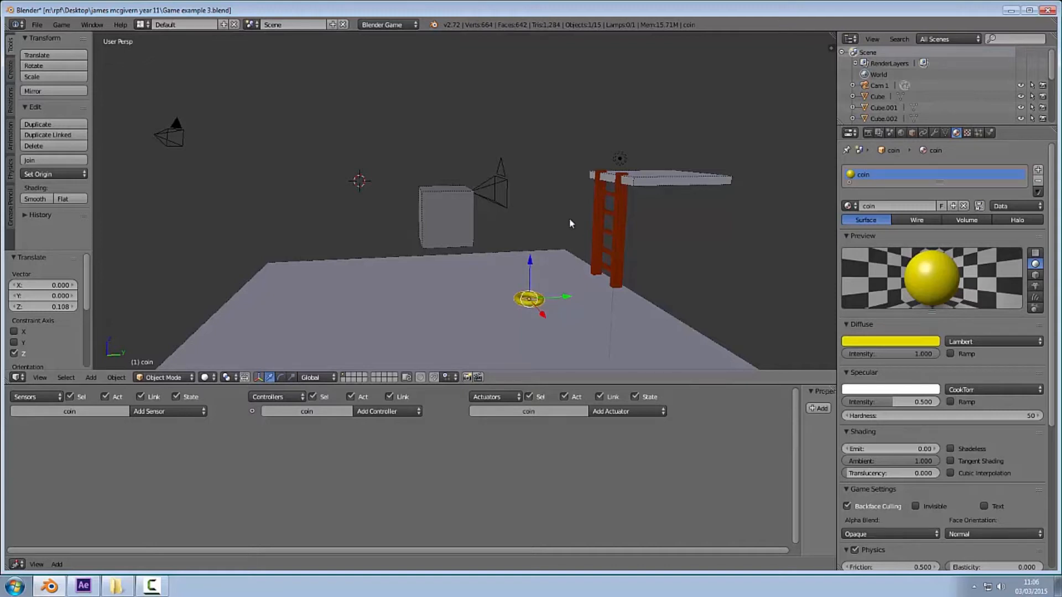
Play the game to check the coin's placement on the floor, and stop it.
{"action": "mouse_move", "coordinate": [617, 241]}
{"action": "middle_mouse_down"}
{"action": "mouse_move", "coordinate": [658, 221]}
{"action": "mouse_move", "coordinate": [711, 227]}
{"action": "mouse_move", "coordinate": [631, 254]}
{"action": "middle_mouse_up"}
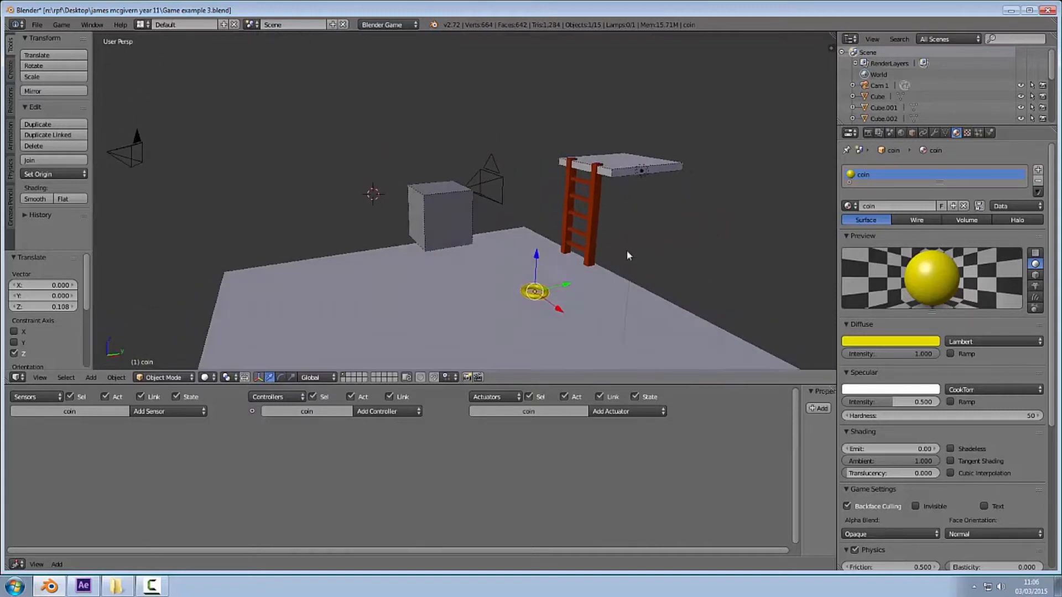
{"action": "scroll", "coordinate": [542, 290], "scroll_direction": "up", "scroll_amount": 1}
{"action": "mouse_move", "coordinate": [575, 283]}
{"action": "middle_mouse_down"}
{"action": "mouse_move", "coordinate": [572, 260]}
{"action": "mouse_move", "coordinate": [590, 270]}
{"action": "middle_mouse_up"}
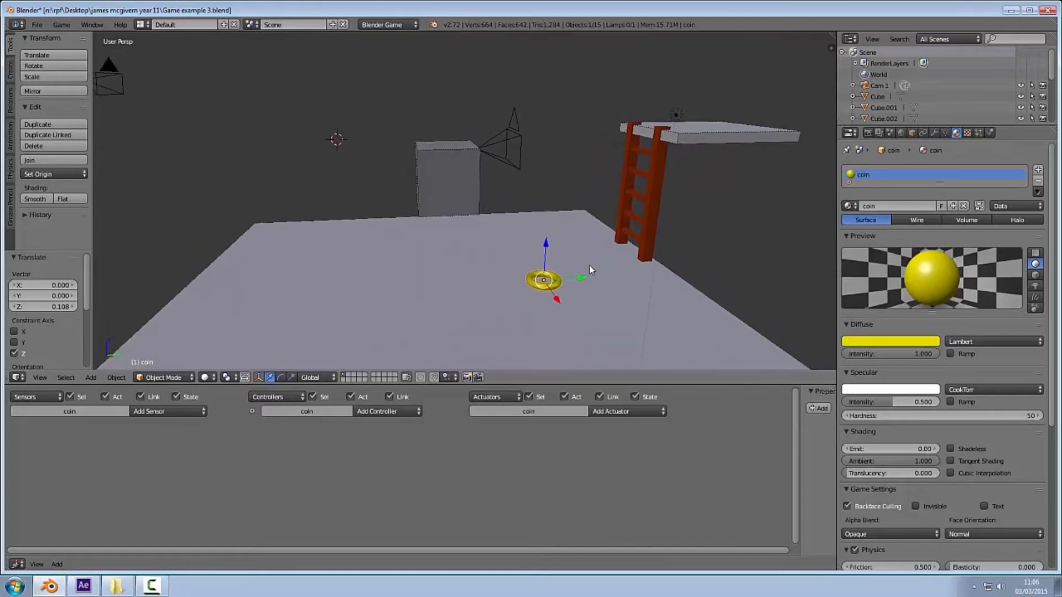
{"action": "key", "text": "p"}
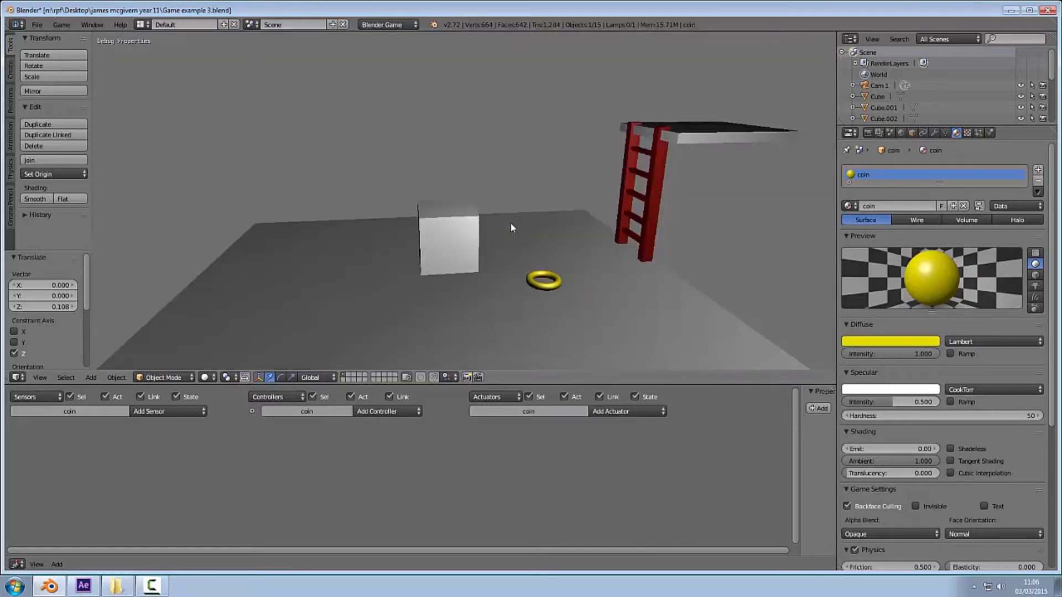
{"action": "key", "text": "Escape"}
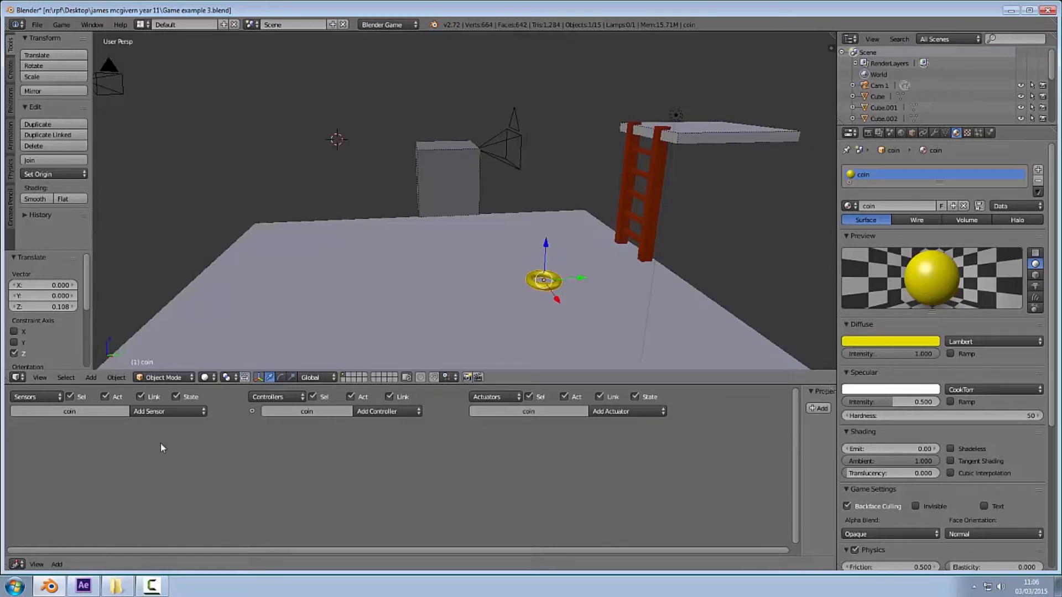
Add an Always sensor and a Motion actuator to the coin's game logic.
{"action": "left_click", "coordinate": [166, 412]}
{"action": "left_click", "coordinate": [176, 386]}
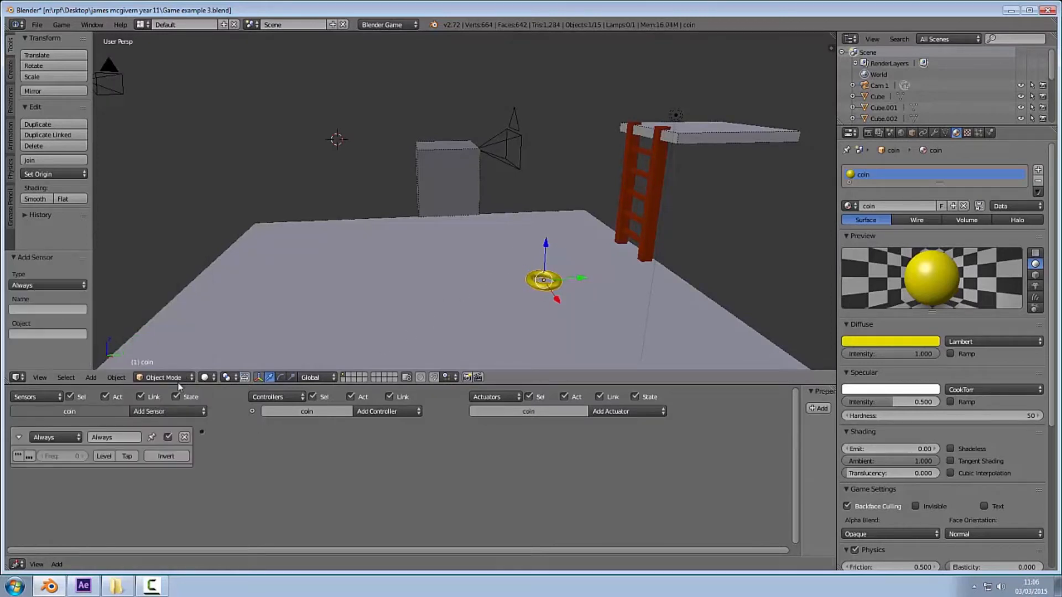
{"action": "left_click", "coordinate": [618, 412]}
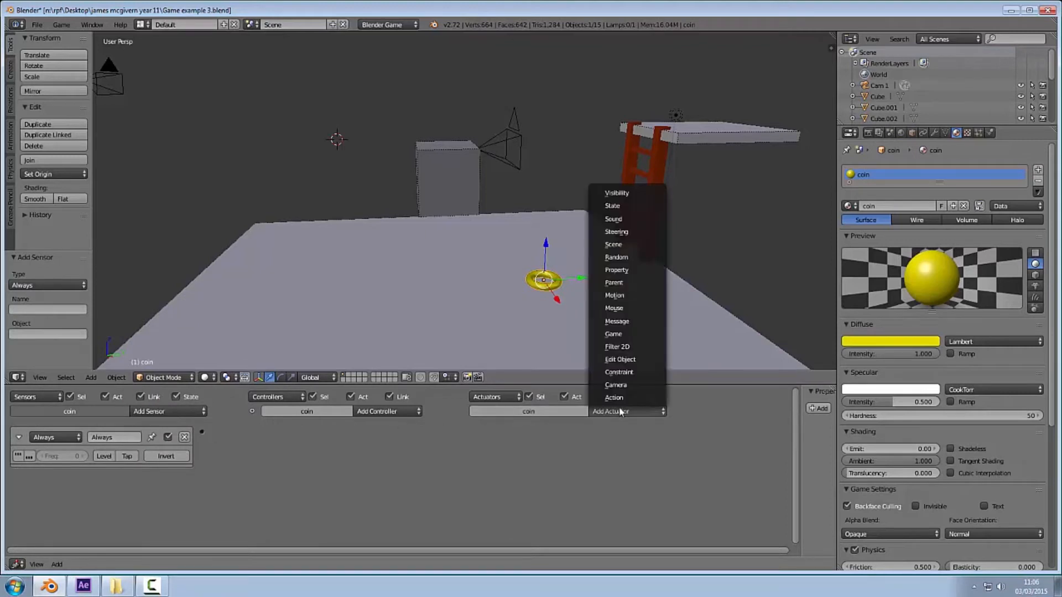
{"action": "left_click", "coordinate": [623, 296]}
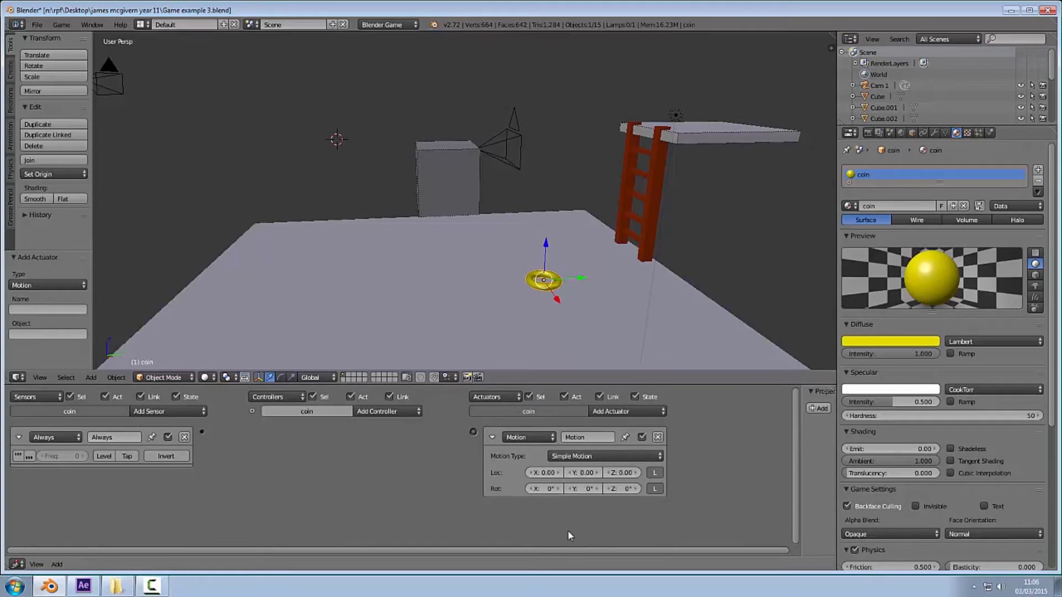
Set the Motion actuator's rotation to 1° on the X, Y and Z axes.
{"action": "left_click", "coordinate": [553, 489]}
{"action": "type", "text": "1"}
{"action": "left_click", "coordinate": [588, 489]}
{"action": "type", "text": "1"}
{"action": "left_click", "coordinate": [617, 489]}
{"action": "type", "text": "1"}
{"action": "key", "text": "Return"}
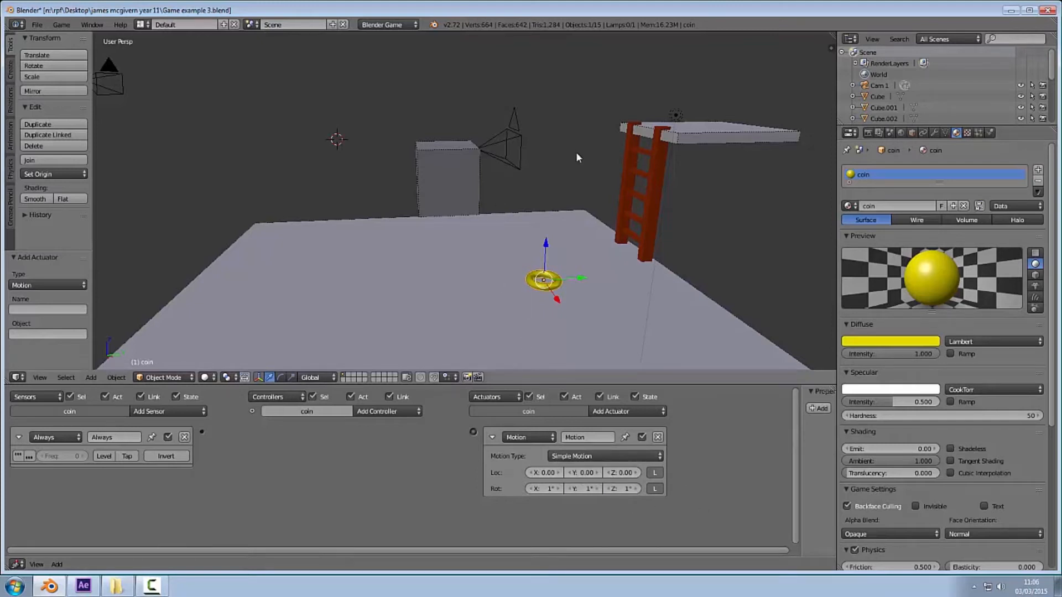
Name the Motion actuator "coin spin" and the Always sensor "Coin spin".
{"action": "left_click", "coordinate": [586, 437]}
{"action": "key", "text": "BackSpace"}
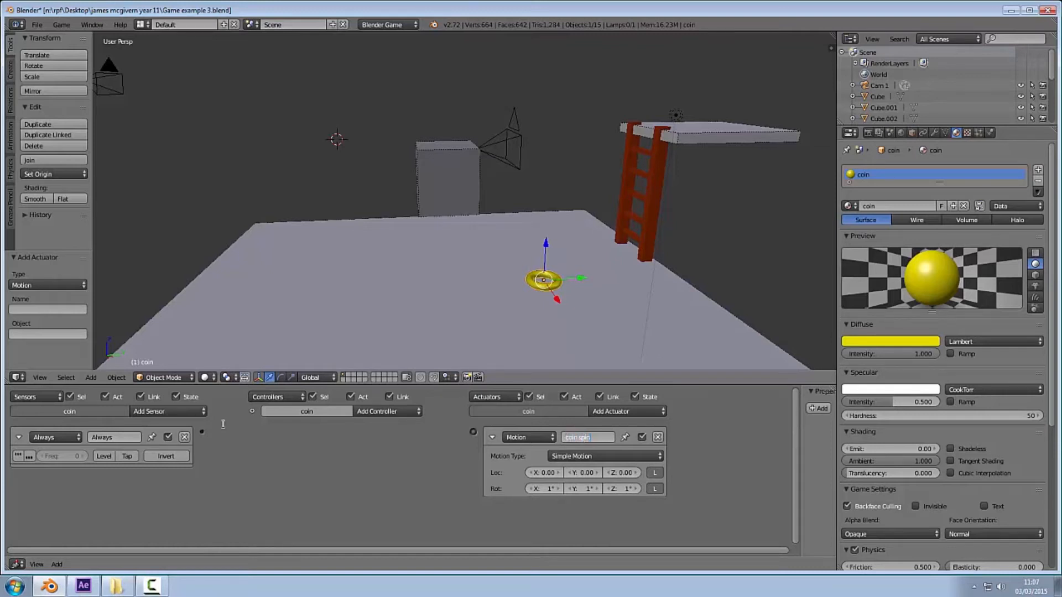
{"action": "left_click", "coordinate": [117, 435]}
{"action": "key", "text": "BackSpace"}
{"action": "key", "text": "Return"}
Link the Coin spin sensor to the coin spin actuator through an And controller and collapse both bricks.
{"action": "left_click_drag", "start_coordinate": [202, 432], "coordinate": [472, 431]}
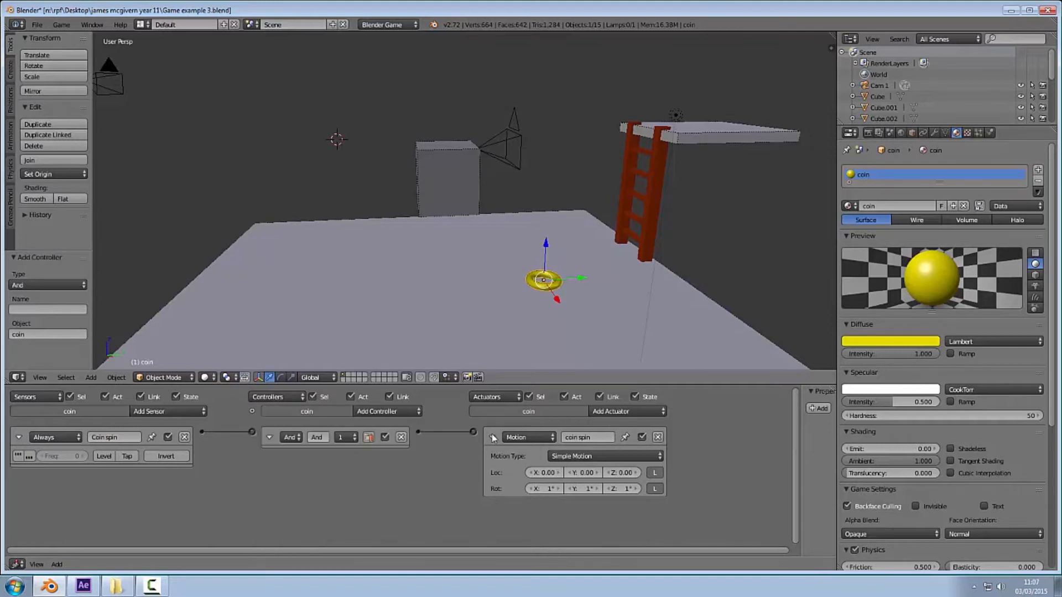
{"action": "left_click", "coordinate": [493, 438]}
{"action": "left_click", "coordinate": [18, 437]}
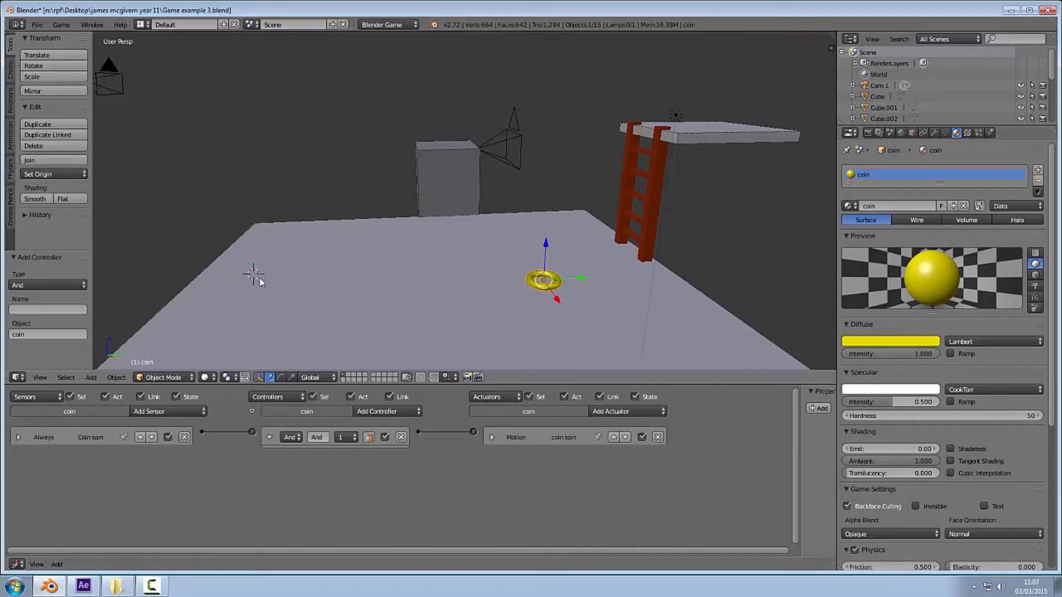
Play the game, drive the player cube into the coin to test spin and collision, and stop it.
{"action": "key", "text": "p"}
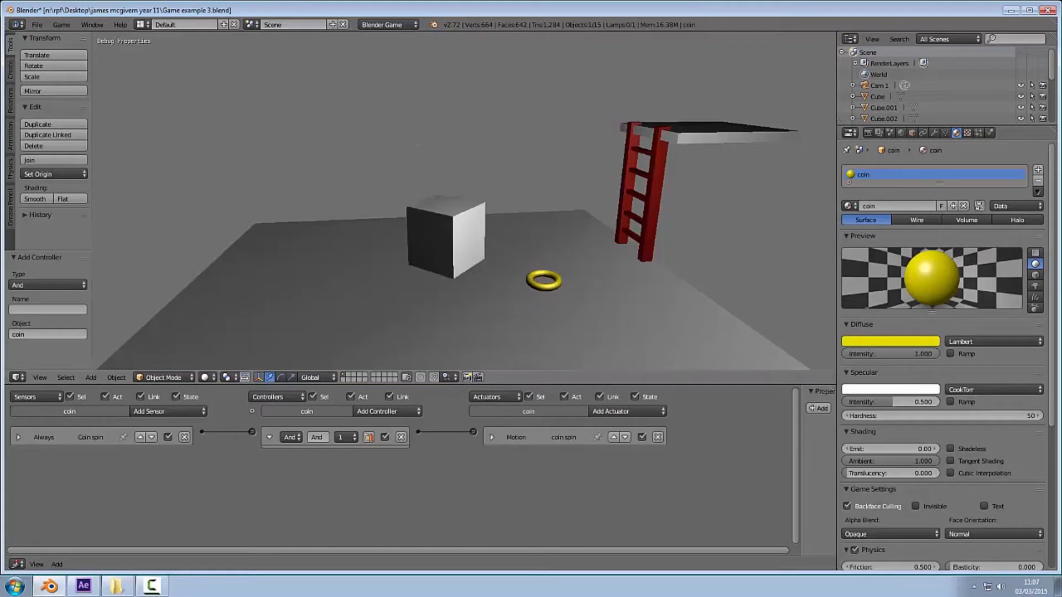
{"action": "key", "text": "Up"}
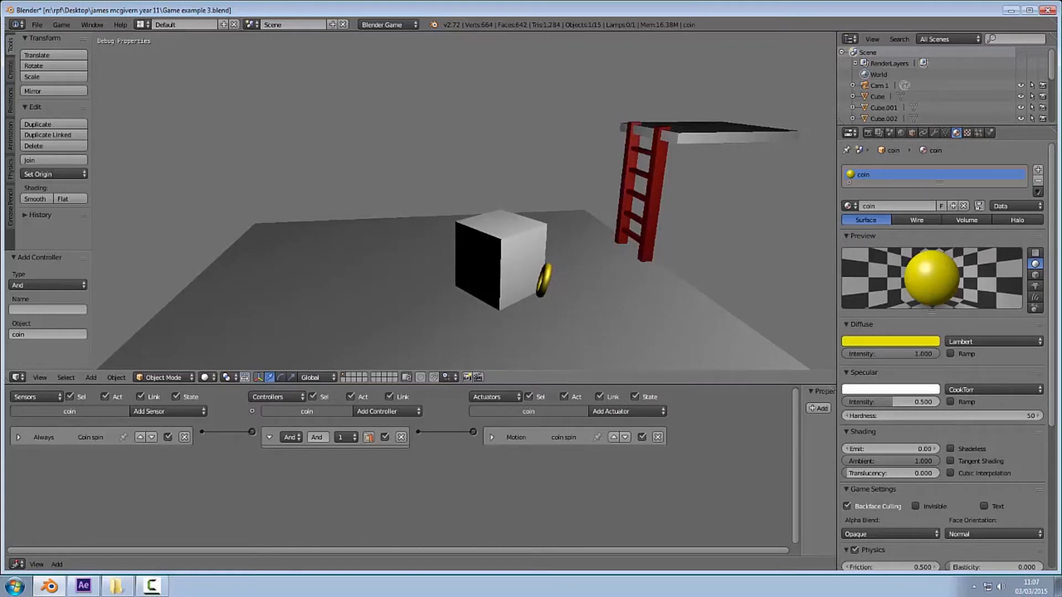
{"action": "key", "text": "Escape"}
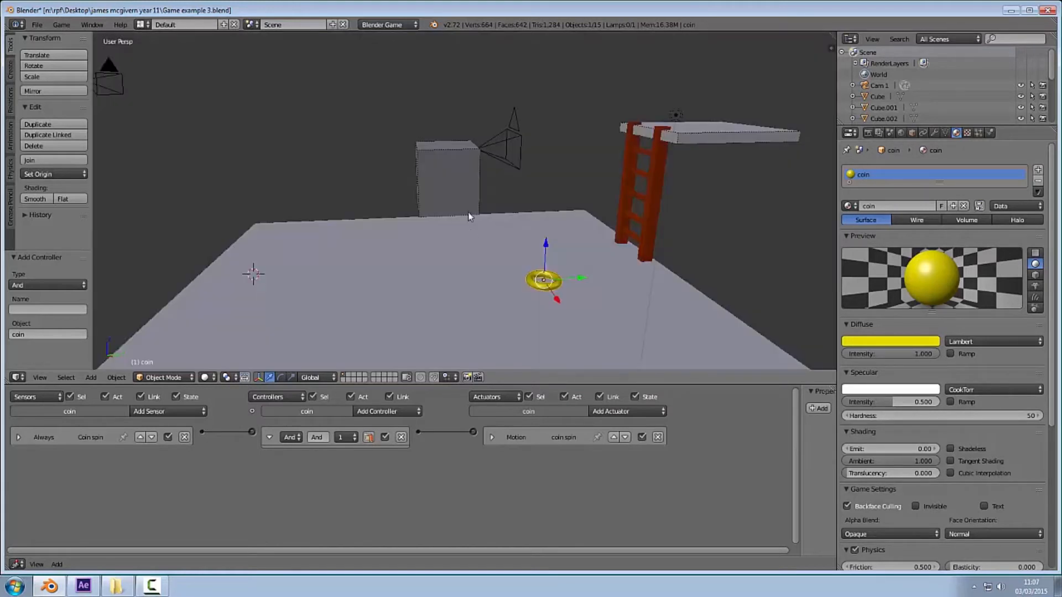
Enable Ghost in the coin's physics settings and play the game to test the cube against it.
{"action": "left_click", "coordinate": [989, 132]}
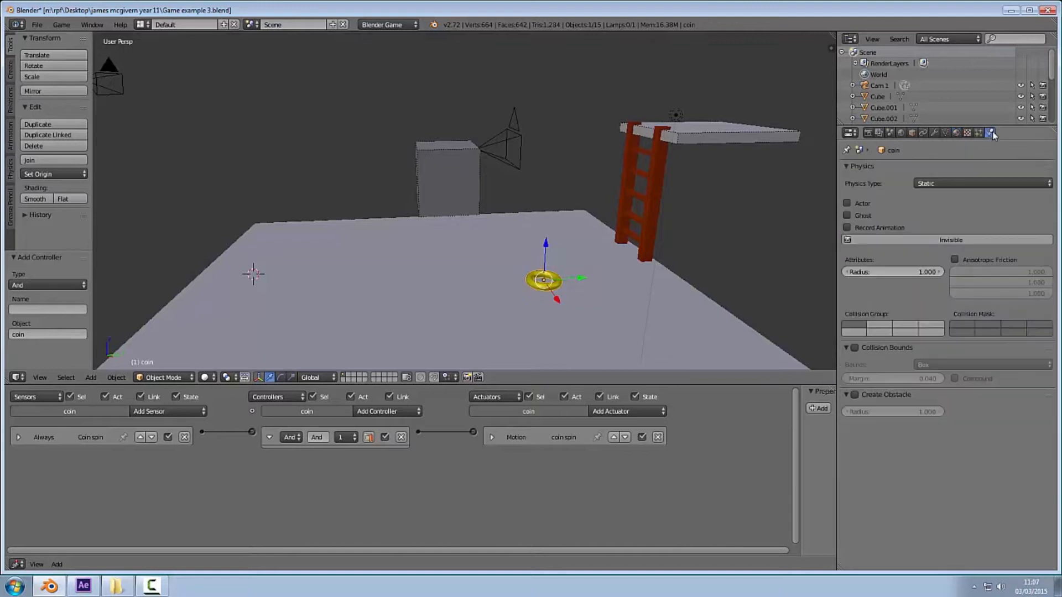
{"action": "left_click", "coordinate": [846, 214]}
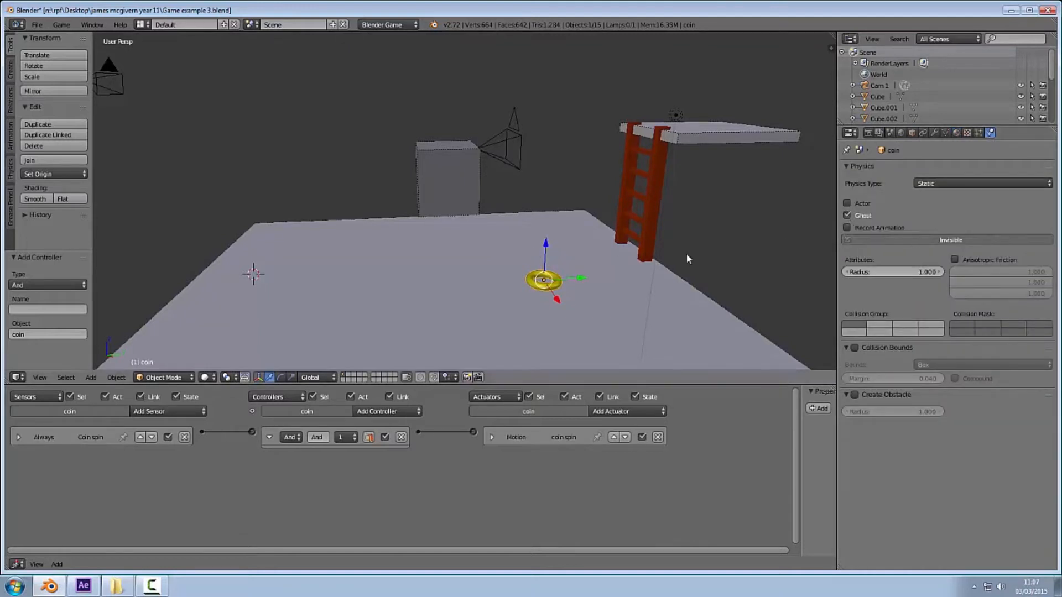
{"action": "left_click", "coordinate": [951, 240]}
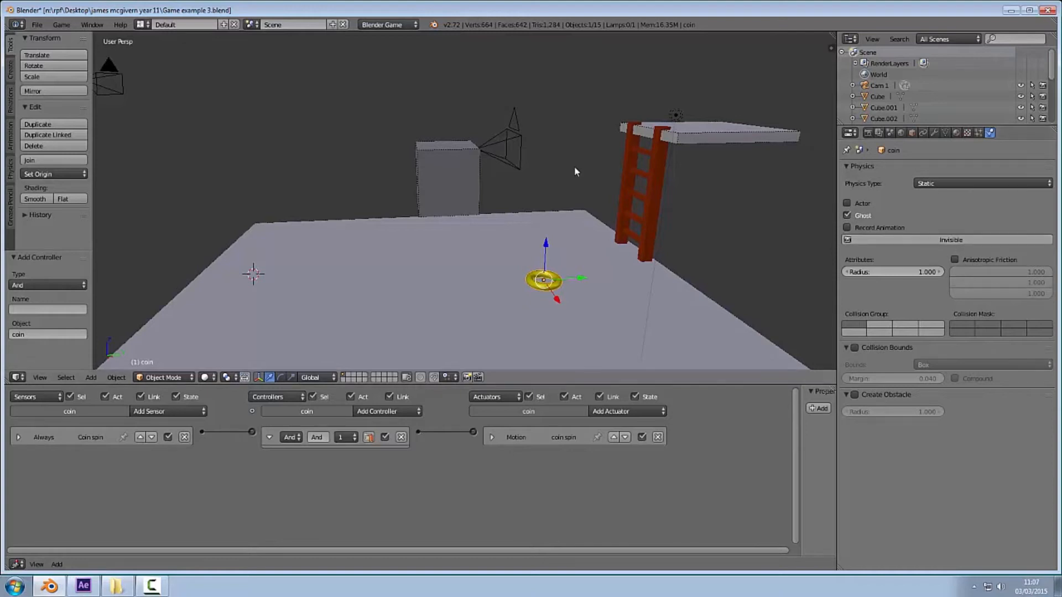
{"action": "key", "text": "p"}
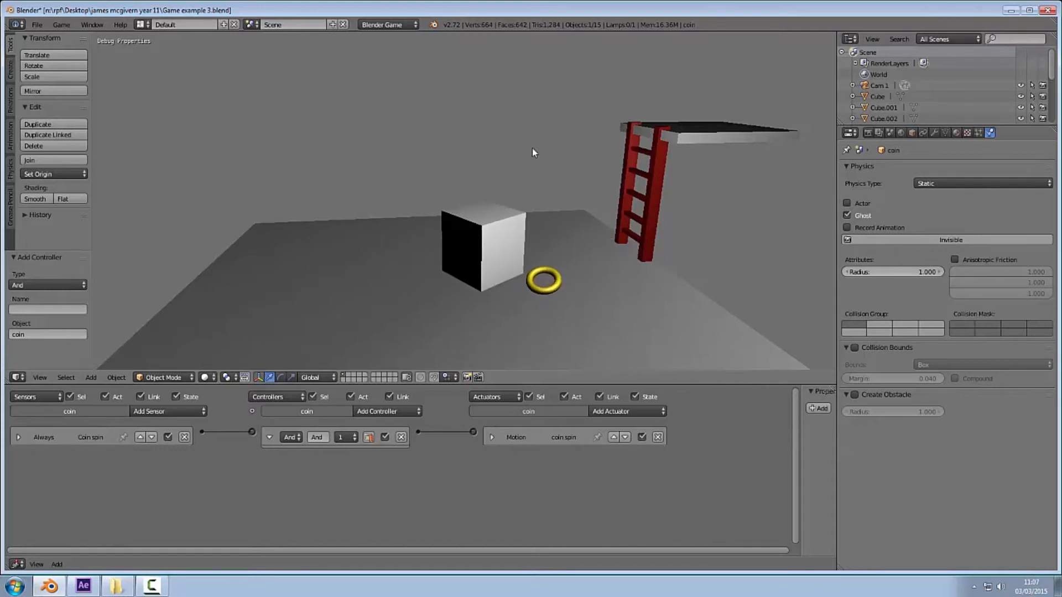
{"action": "key", "text": "Escape"}
Add a new material to the player cube and set its diffuse intensity to 1.000.
{"action": "right_click", "coordinate": [463, 198]}
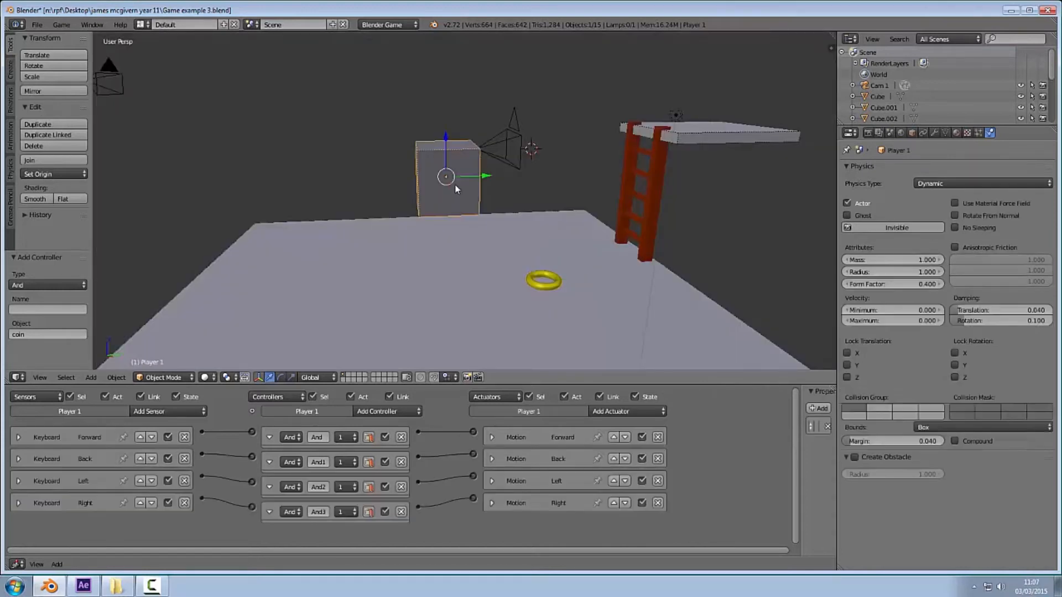
{"action": "key", "text": "KP_Decimal"}
{"action": "middle_click_drag", "start_coordinate": [488, 200], "coordinate": [494, 209]}
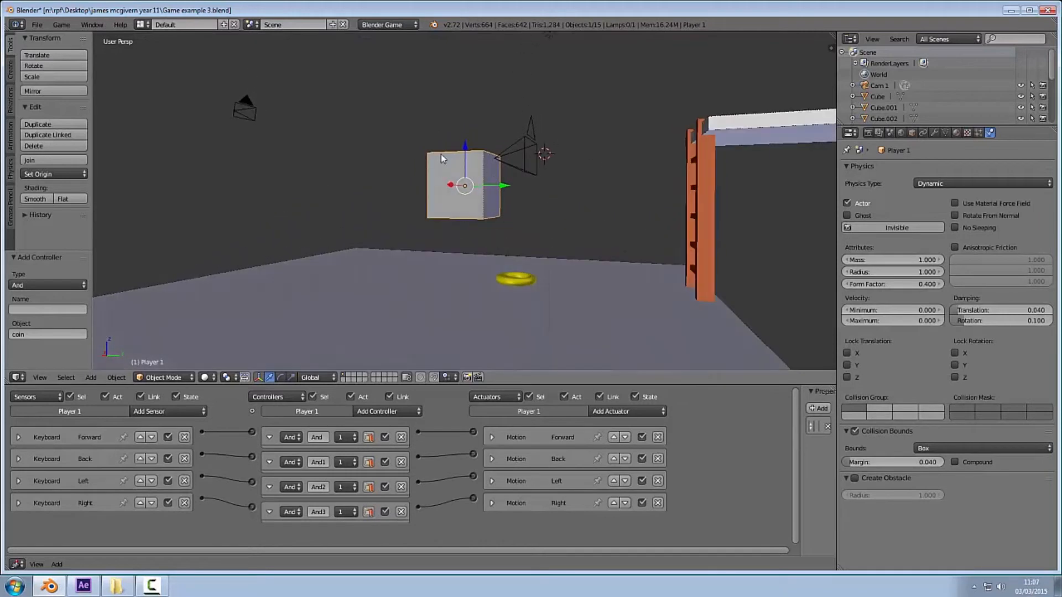
{"action": "left_click", "coordinate": [957, 134]}
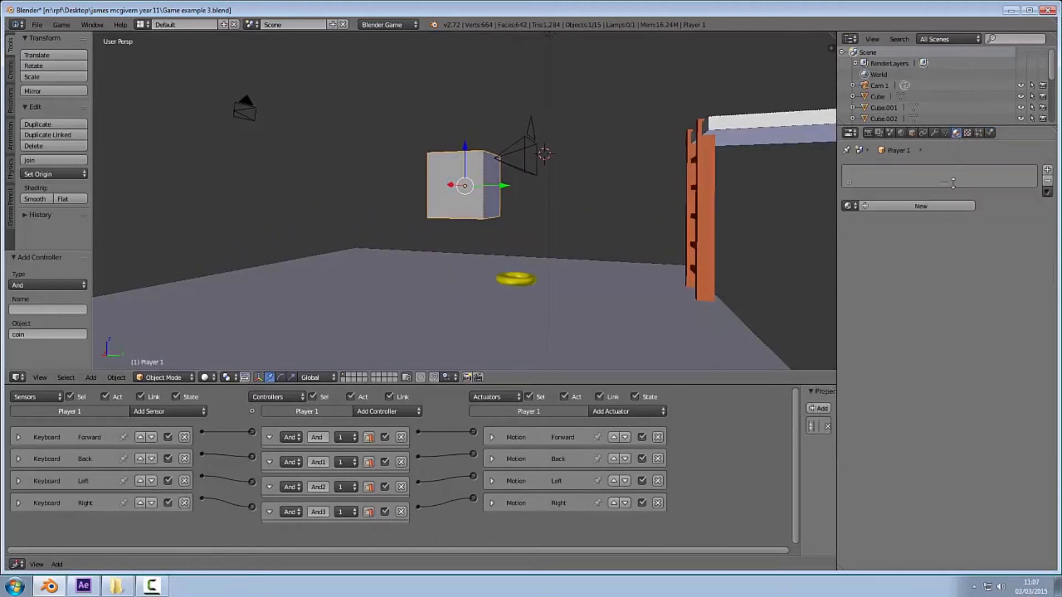
{"action": "left_click", "coordinate": [922, 206]}
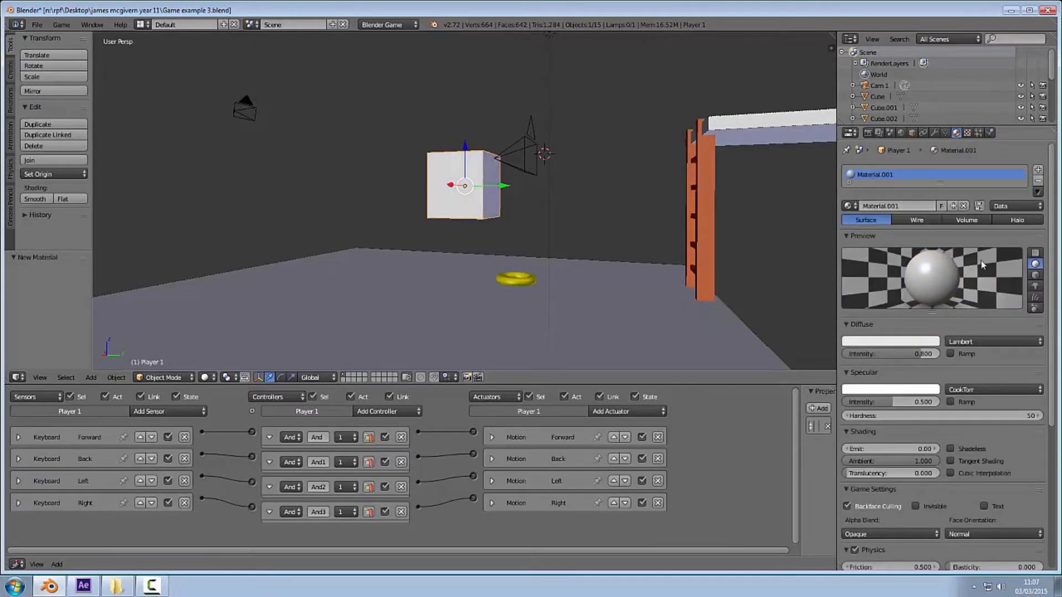
{"action": "middle_click_drag", "start_coordinate": [579, 199], "coordinate": [645, 237]}
{"action": "left_click_drag", "start_coordinate": [922, 355], "coordinate": [945, 354]}
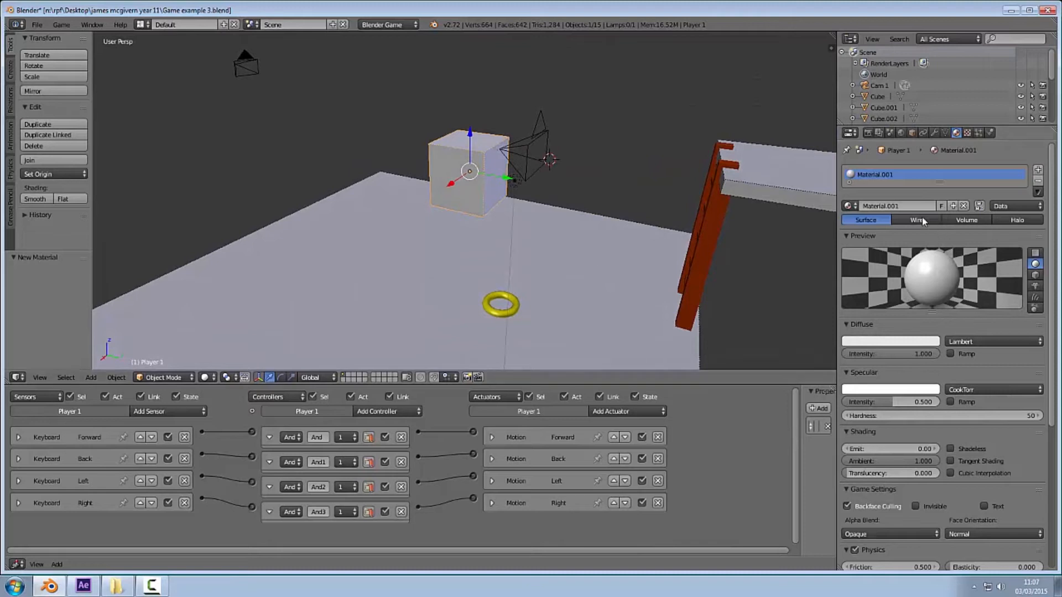
Rename the player cube's material as "Player 1".
{"action": "left_click", "coordinate": [893, 206]}
{"action": "key", "text": "BackSpace"}
{"action": "key", "text": "Return"}
Add a Collision sensor to the coin and name it "collect".
{"action": "middle_click_drag", "start_coordinate": [623, 116], "coordinate": [535, 308]}
{"action": "right_click", "coordinate": [499, 310]}
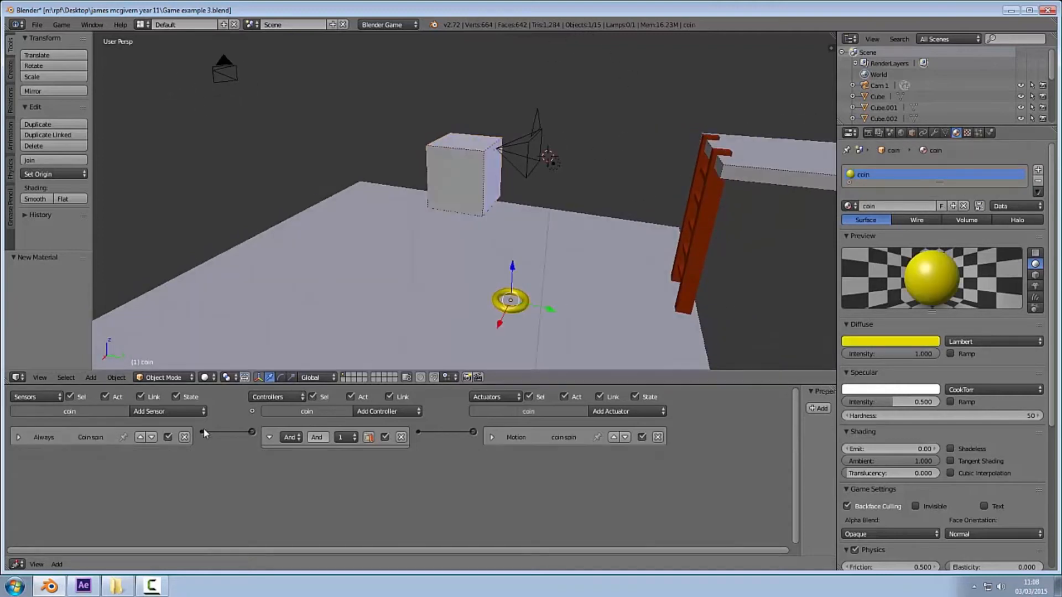
{"action": "left_click", "coordinate": [183, 413]}
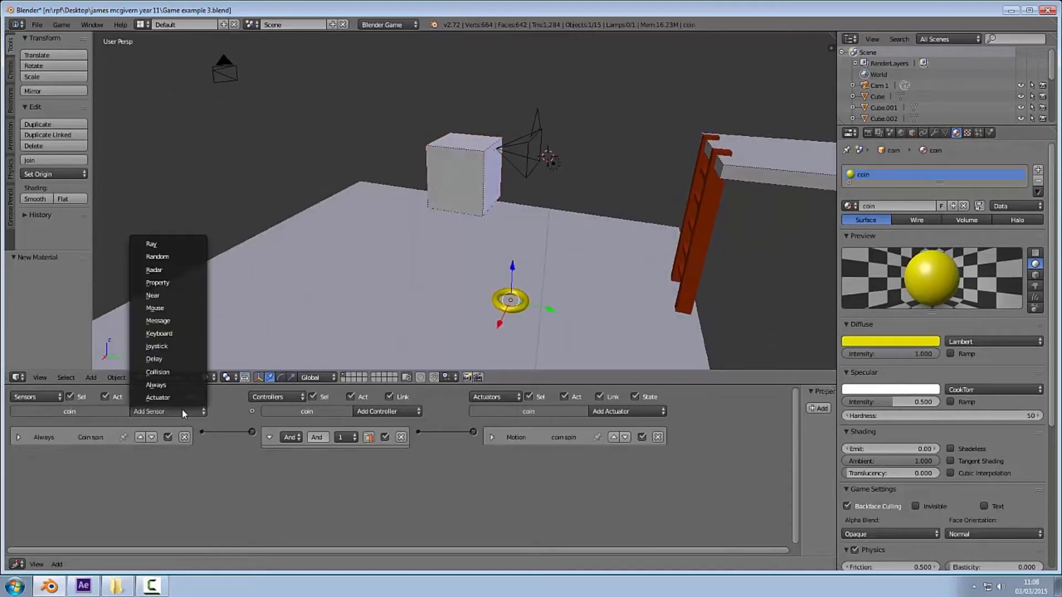
{"action": "left_click", "coordinate": [169, 373]}
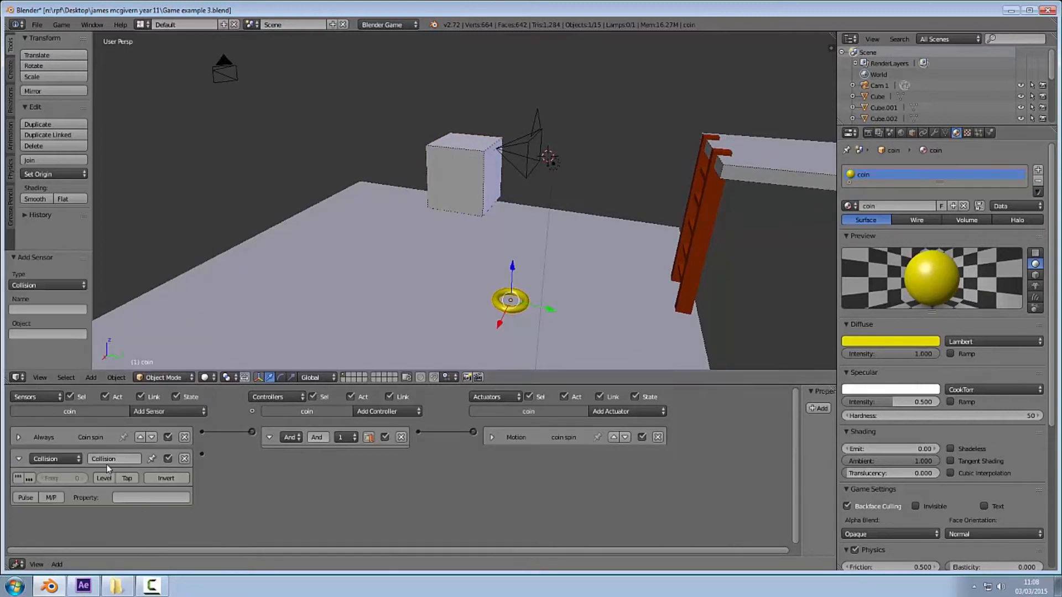
{"action": "left_click", "coordinate": [115, 460]}
{"action": "type", "text": "collect"}
{"action": "key", "text": "Return"}
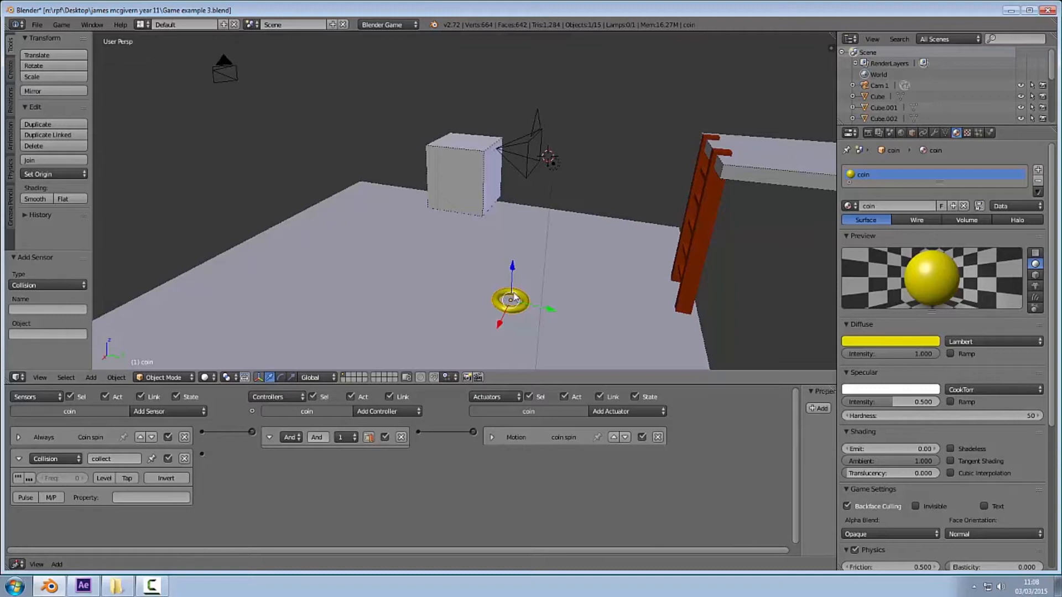
Make the collect sensor detect by material, choose Player 1 as that material, and collapse the sensor brick.
{"action": "left_click", "coordinate": [51, 497]}
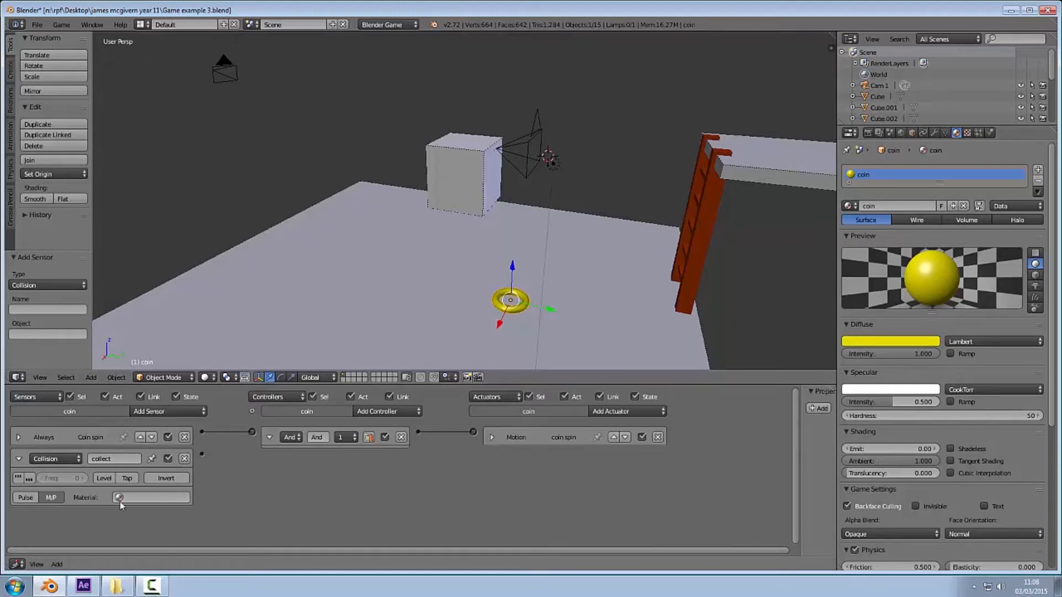
{"action": "left_click", "coordinate": [166, 497]}
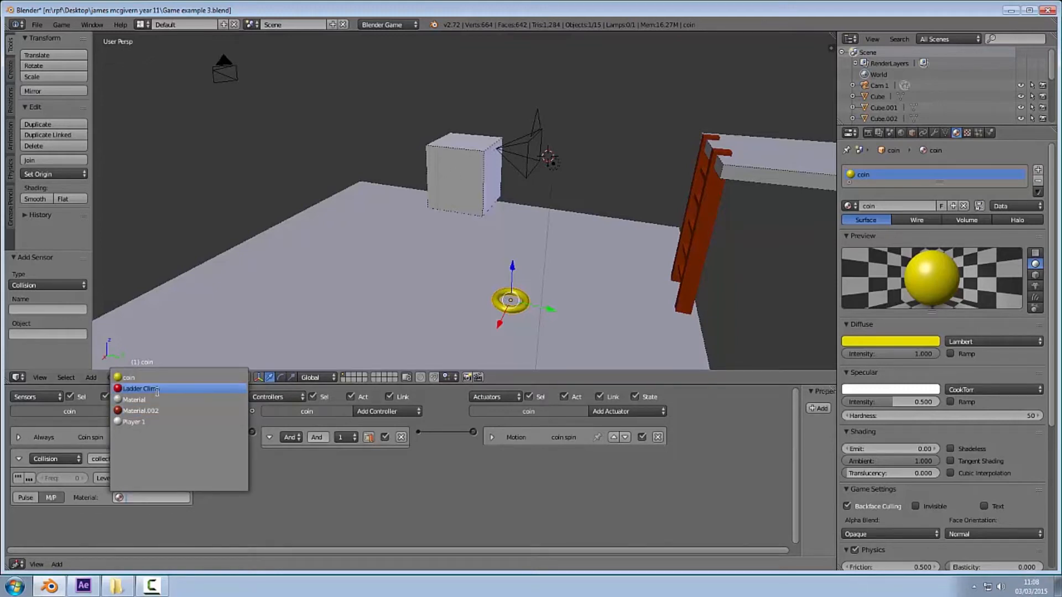
{"action": "left_click", "coordinate": [153, 421]}
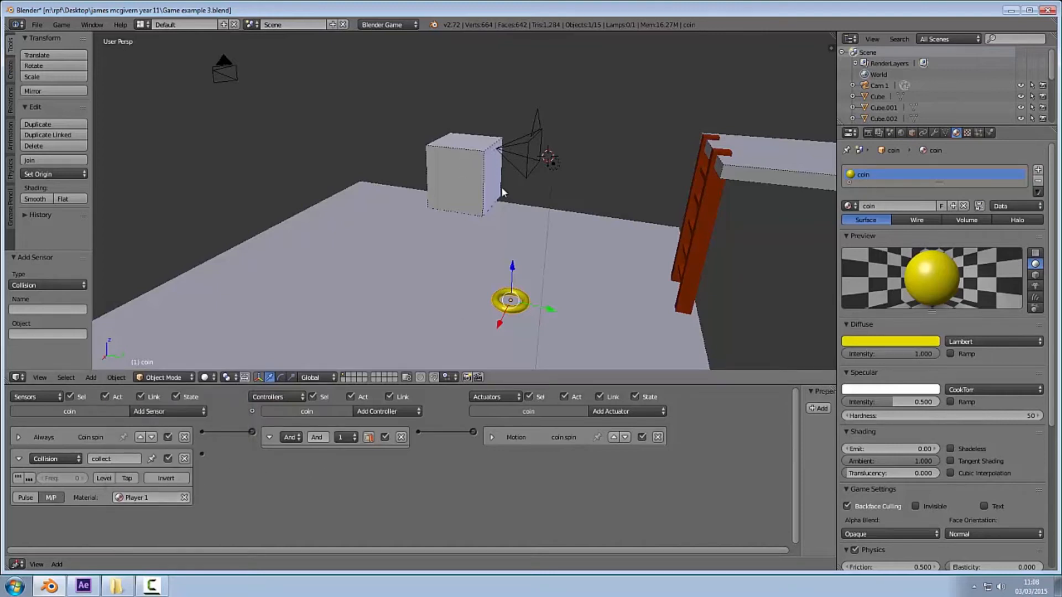
{"action": "left_click", "coordinate": [18, 459]}
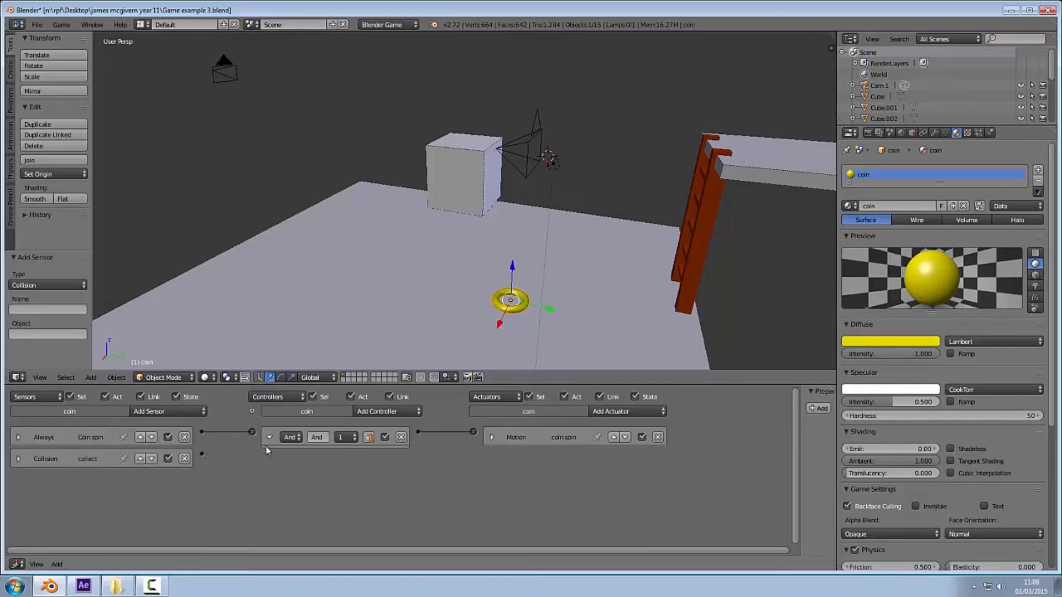
Add an Edit Object actuator to the coin and set its mode to End Object.
{"action": "left_click", "coordinate": [627, 412]}
{"action": "left_click", "coordinate": [648, 362]}
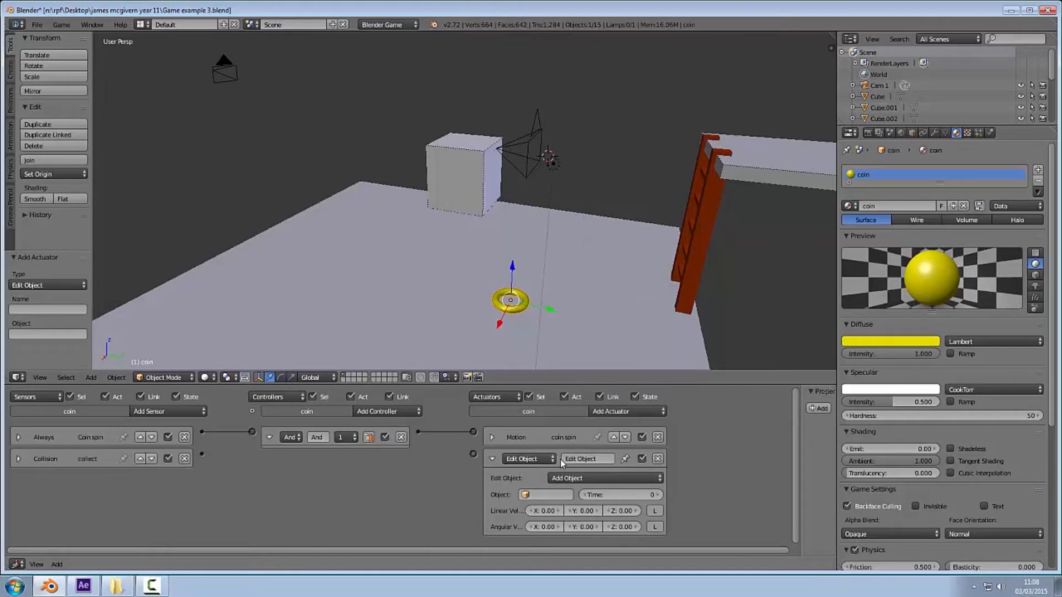
{"action": "left_click", "coordinate": [584, 478]}
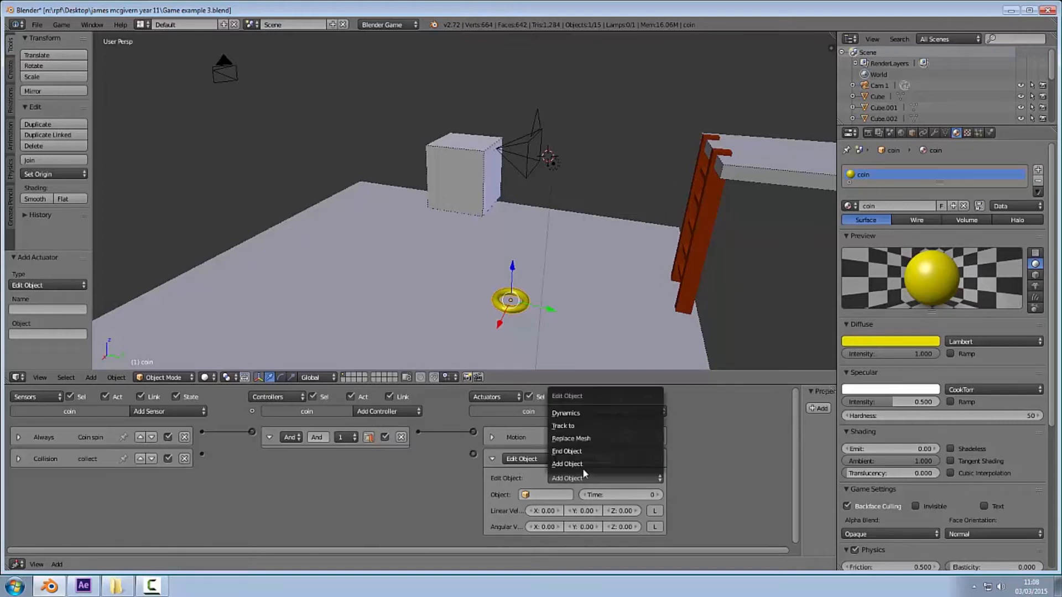
{"action": "left_click", "coordinate": [570, 452]}
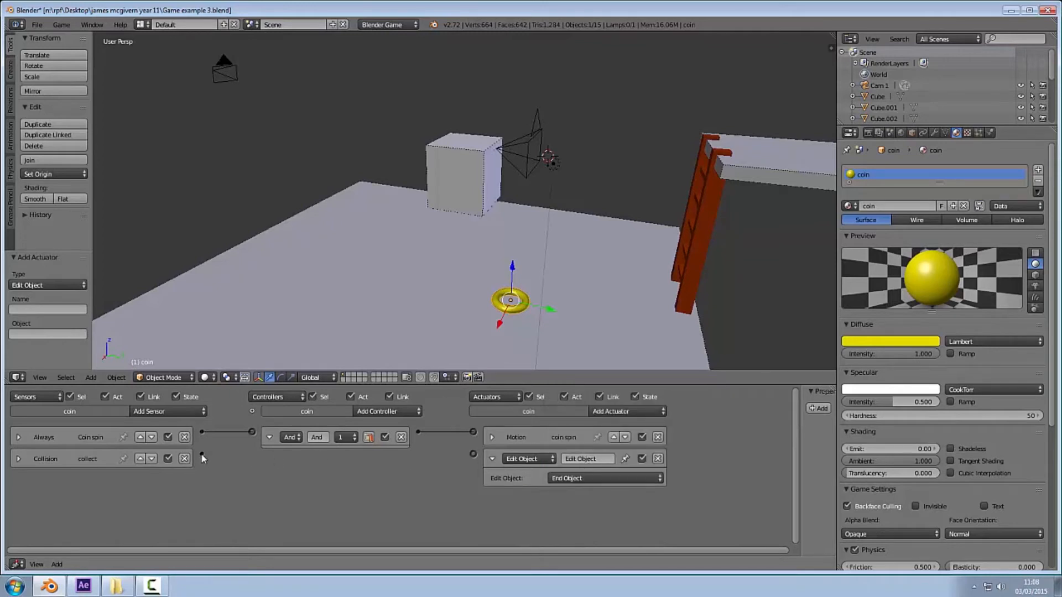
Link the collect sensor to the Edit Object actuator through an And controller and name the actuator "Collect".
{"action": "left_click_drag", "start_coordinate": [202, 459], "coordinate": [473, 454]}
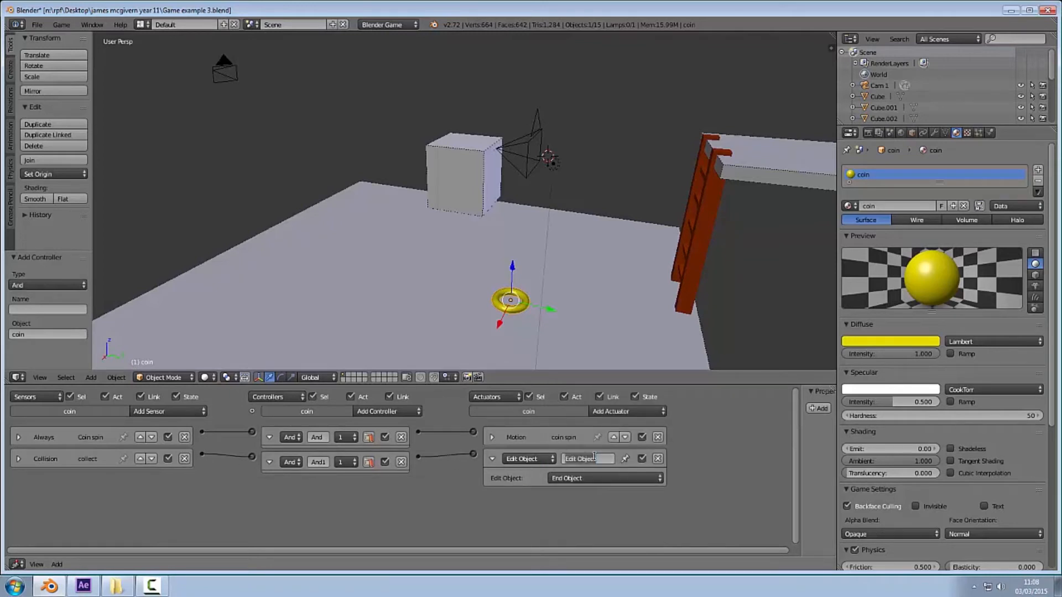
{"action": "type", "text": "c"}
{"action": "key", "text": "BackSpace"}
{"action": "left_click", "coordinate": [492, 459]}
Play the game to test collecting the coin with the player cube, and stop it.
{"action": "key", "text": "p"}
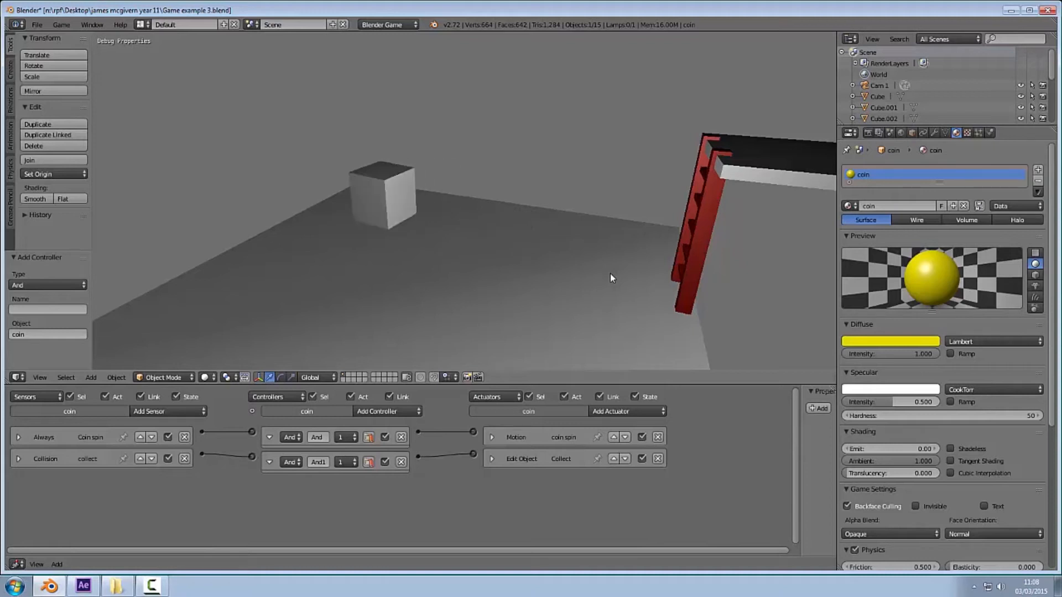
{"action": "key", "text": "Escape"}
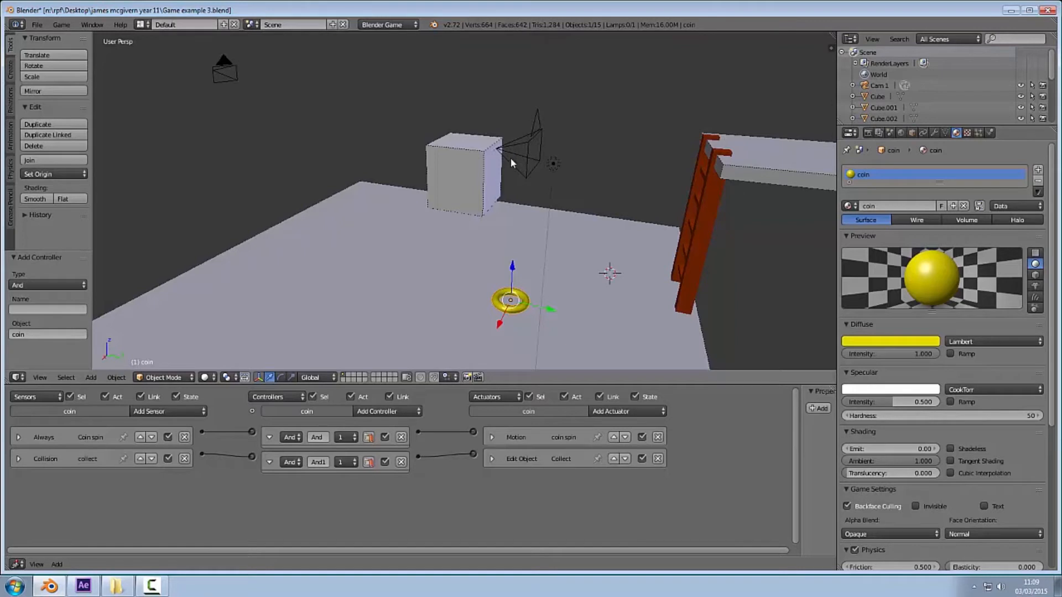
{"action": "mouse_move", "coordinate": [510, 158]}
{"action": "middle_mouse_down"}
{"action": "mouse_move", "coordinate": [436, 166]}
{"action": "mouse_move", "coordinate": [520, 148]}
{"action": "middle_mouse_up"}
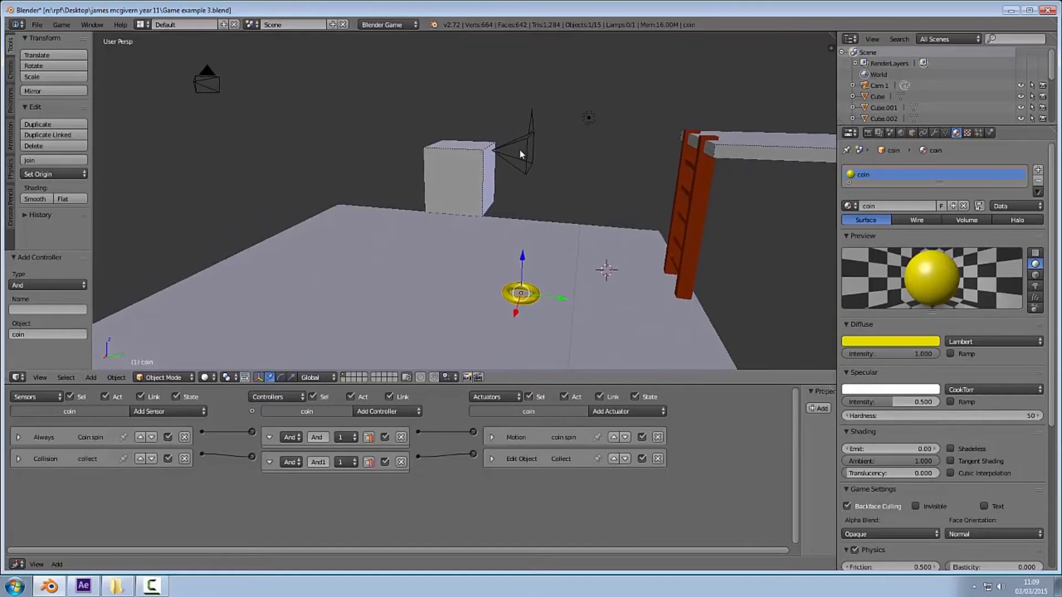
Rename the current scene as "Level 1".
{"action": "left_click", "coordinate": [285, 25]}
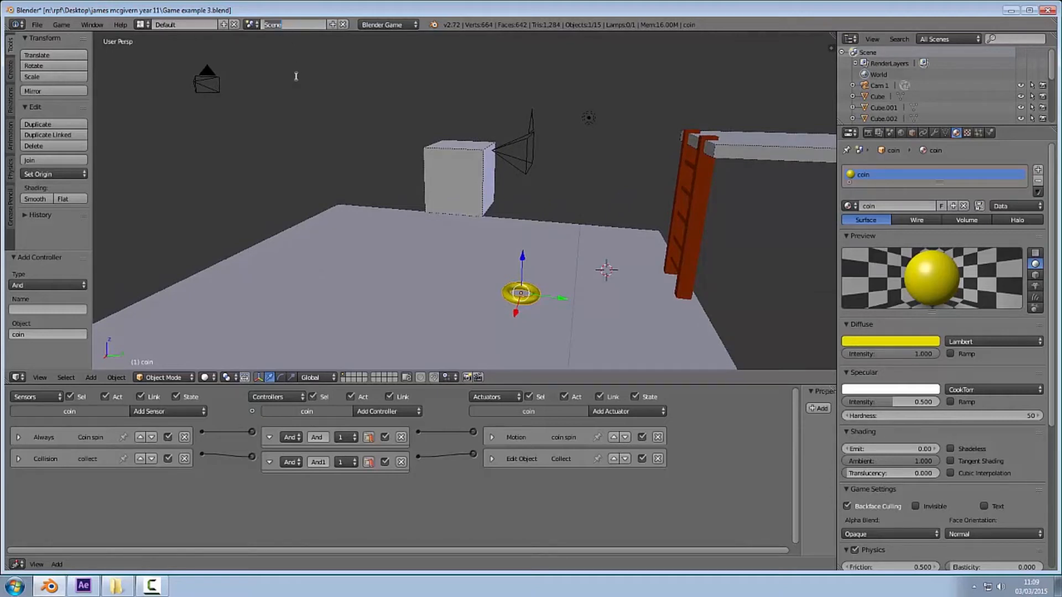
{"action": "type", "text": "Level 1"}
{"action": "key", "text": "Return"}
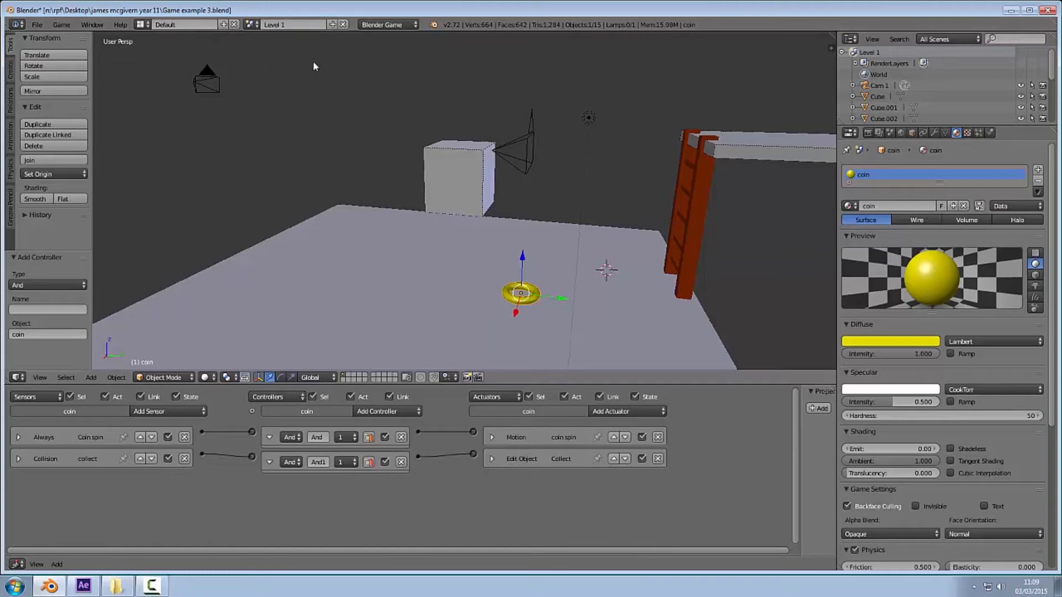
Create a new empty scene and name it "HUD".
{"action": "left_click", "coordinate": [333, 25]}
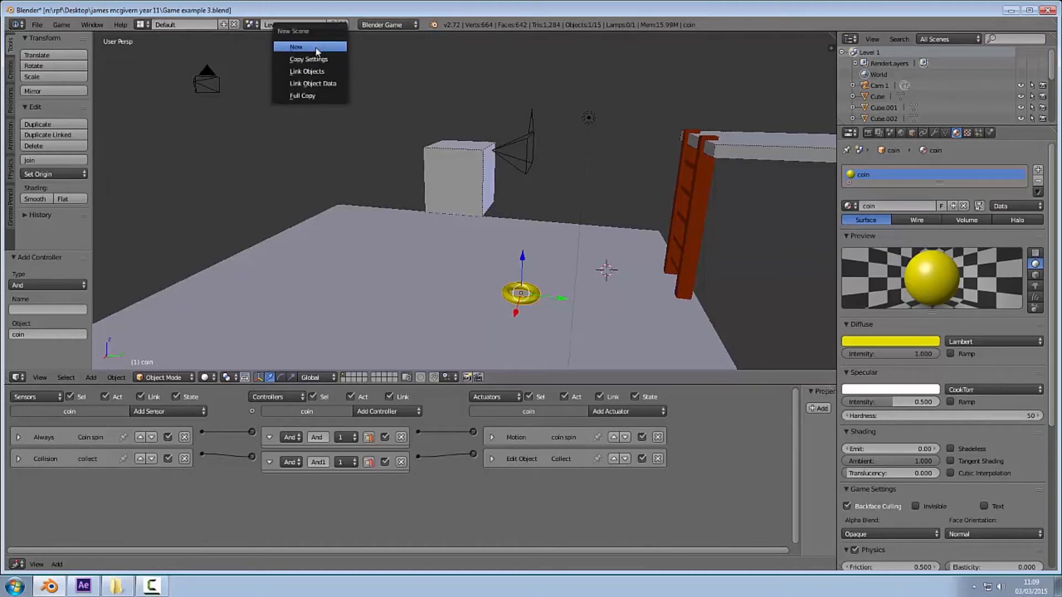
{"action": "left_click", "coordinate": [296, 46]}
{"action": "left_click", "coordinate": [292, 24]}
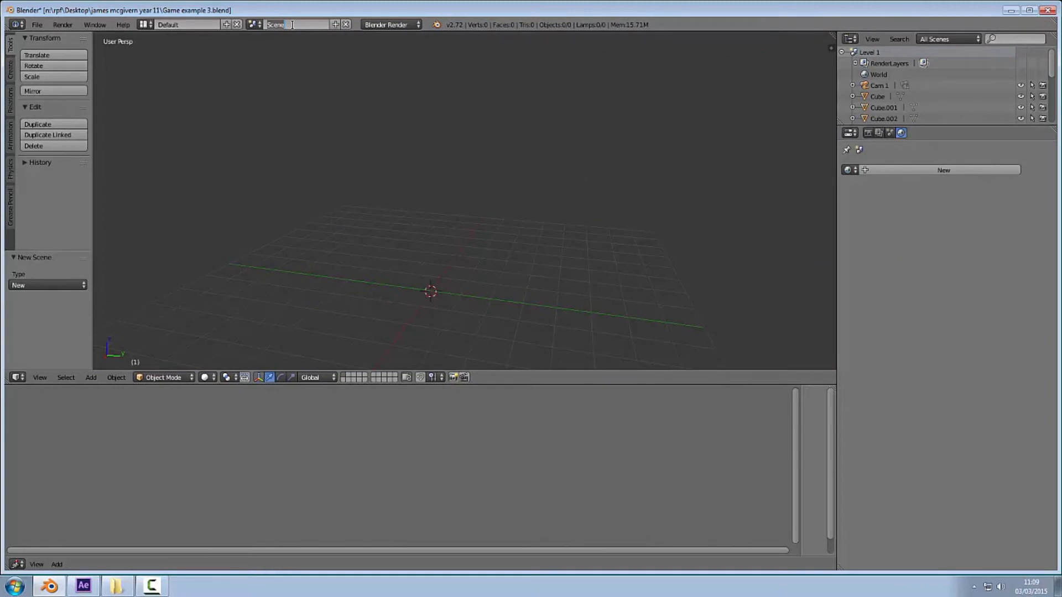
{"action": "type", "text": "L"}
{"action": "key", "text": "Return"}
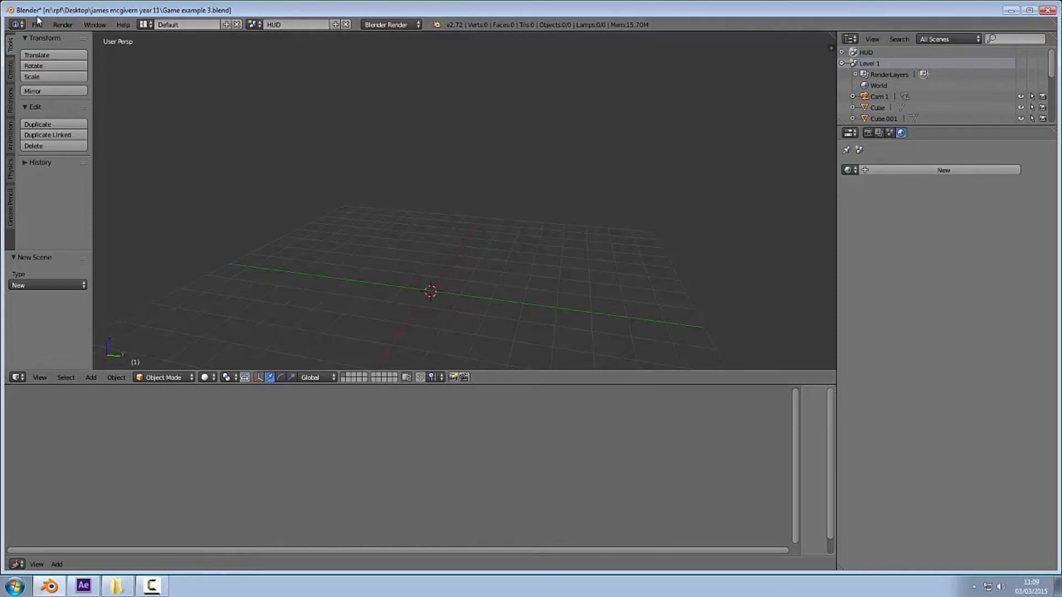
Add a camera at the origin of the HUD scene.
{"action": "left_click", "coordinate": [11, 69]}
{"action": "scroll", "coordinate": [82, 125], "scroll_direction": "down", "scroll_amount": 5}
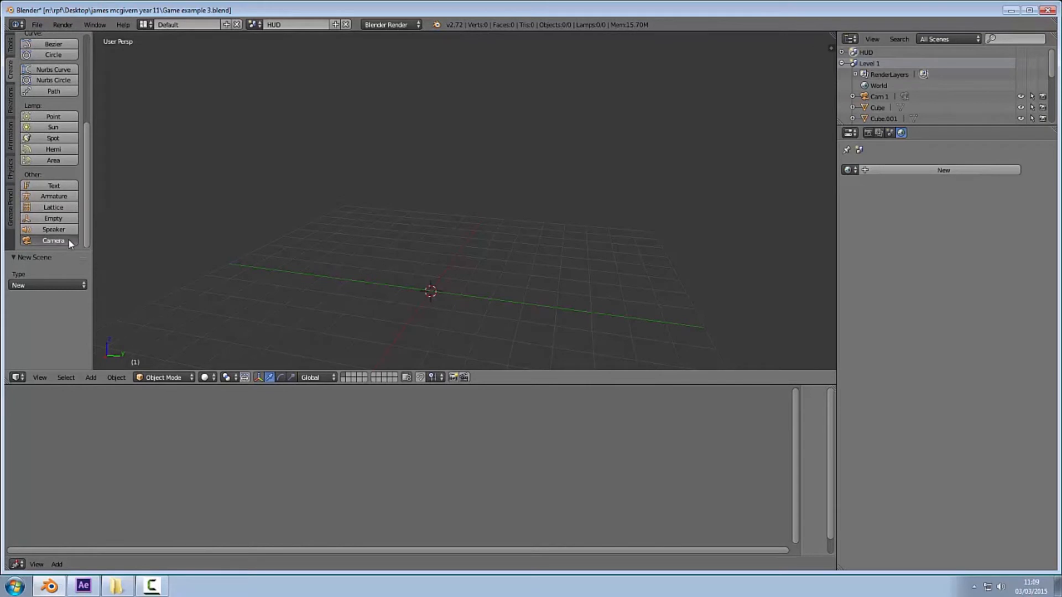
{"action": "left_click", "coordinate": [68, 239]}
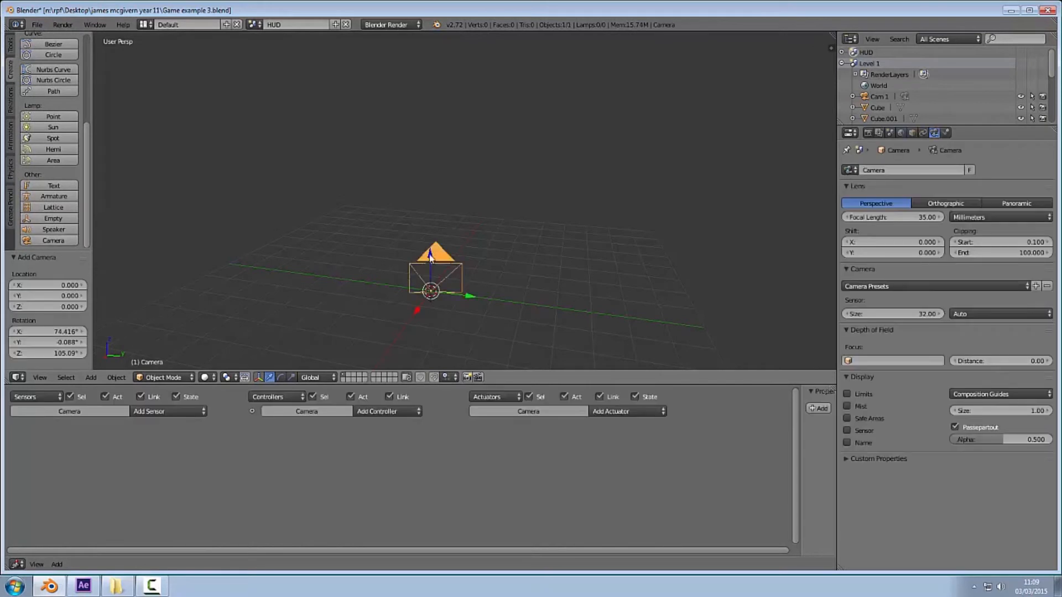
Set the HUD camera's X, Y and Z rotation to 0°.
{"action": "left_click", "coordinate": [912, 133]}
{"action": "left_click", "coordinate": [948, 216]}
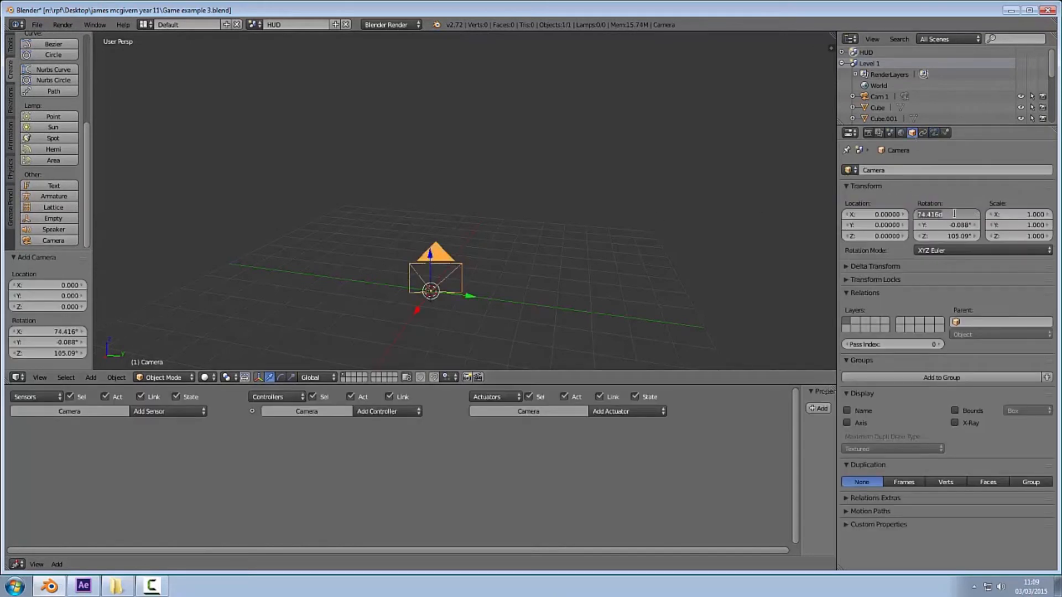
{"action": "type", "text": "0"}
{"action": "key", "text": "Tab"}
{"action": "type", "text": "0"}
{"action": "key", "text": "Tab"}
{"action": "type", "text": "0"}
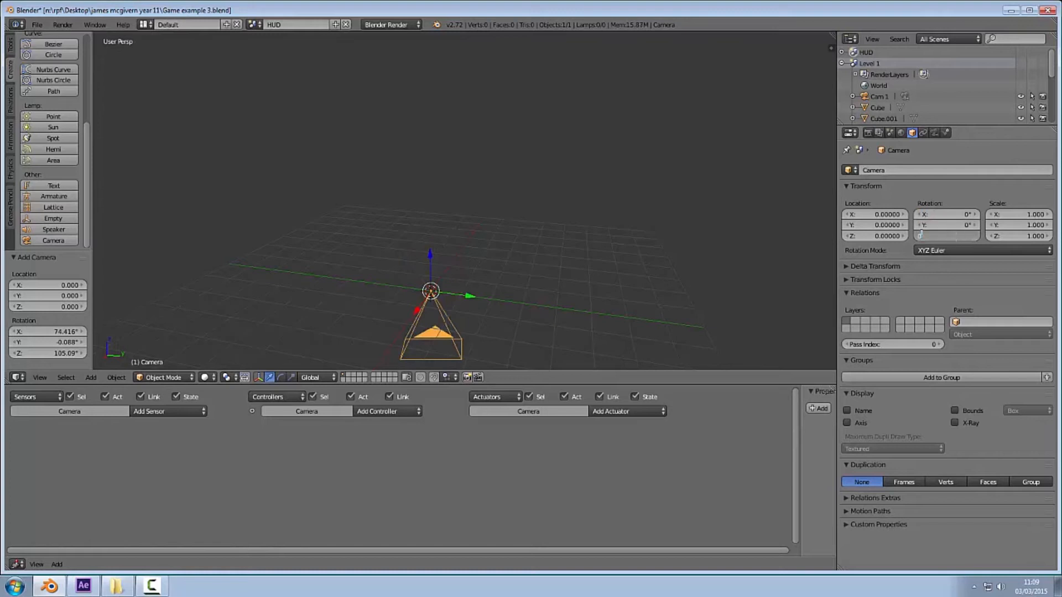
{"action": "key", "text": "Return"}
Raise the HUD camera along Z to about 7.35 and look through it with its whole frame in view.
{"action": "left_click_drag", "start_coordinate": [429, 258], "coordinate": [396, 420]}
{"action": "key", "text": "KP_0"}
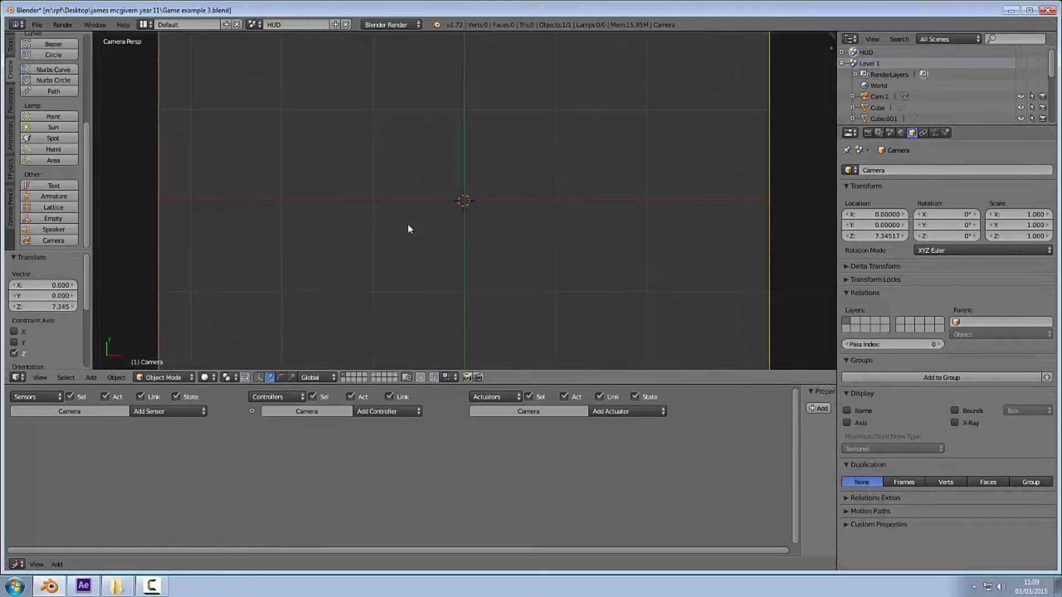
{"action": "scroll", "coordinate": [409, 225], "scroll_direction": "down", "scroll_amount": 2}
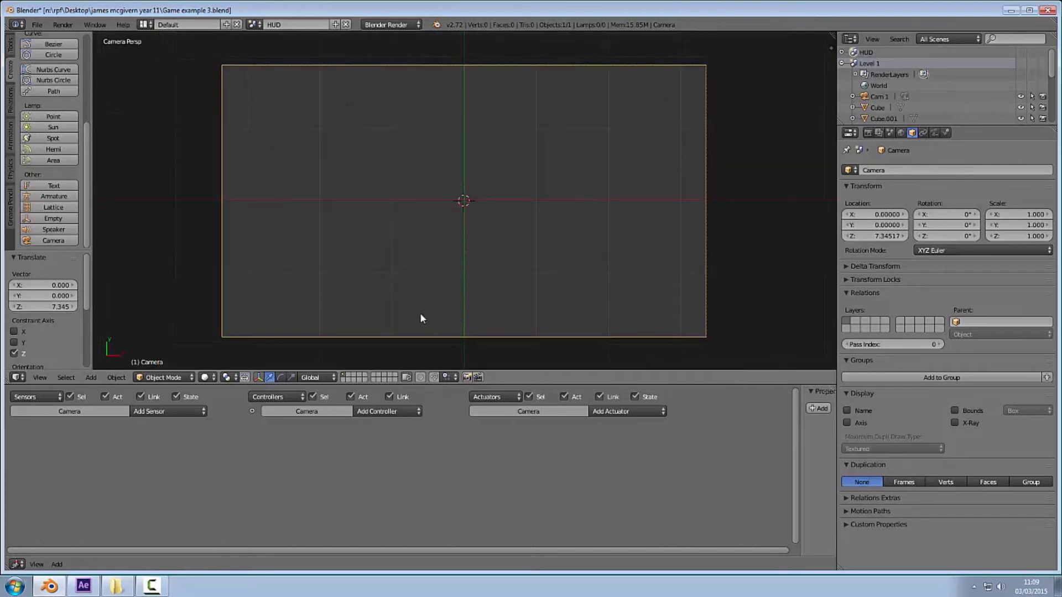
Switch to the Level 1 scene to check it and return to the HUD scene.
{"action": "left_click", "coordinate": [254, 24]}
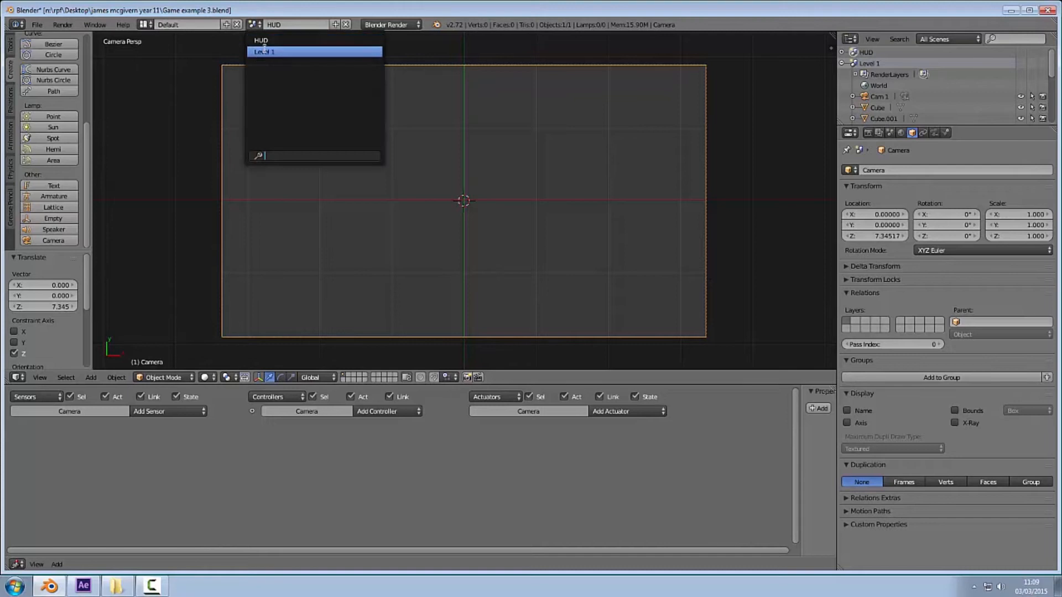
{"action": "left_click", "coordinate": [288, 50]}
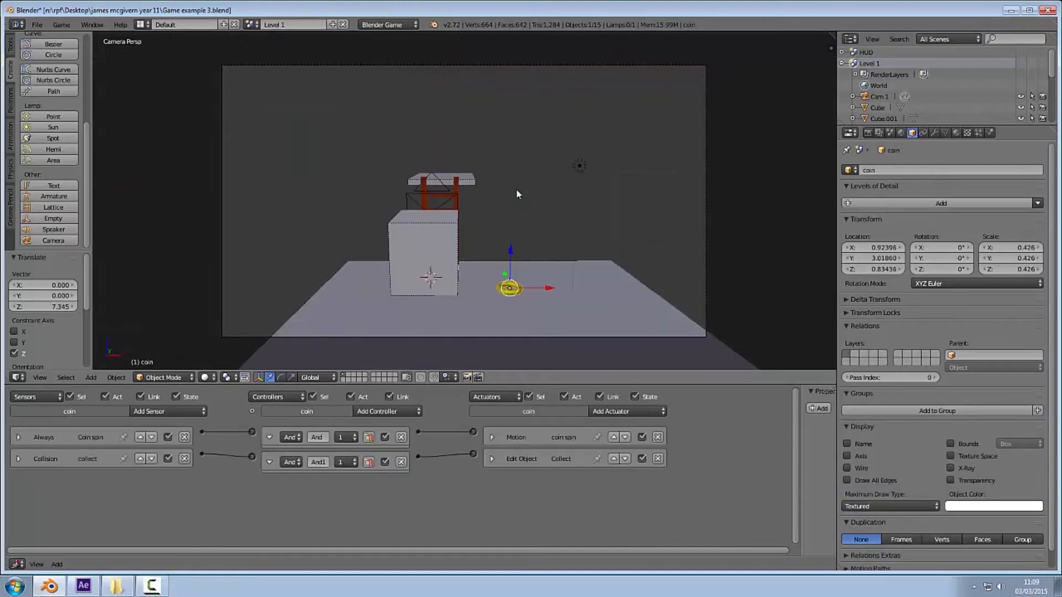
{"action": "left_click", "coordinate": [253, 25]}
{"action": "left_click", "coordinate": [271, 37]}
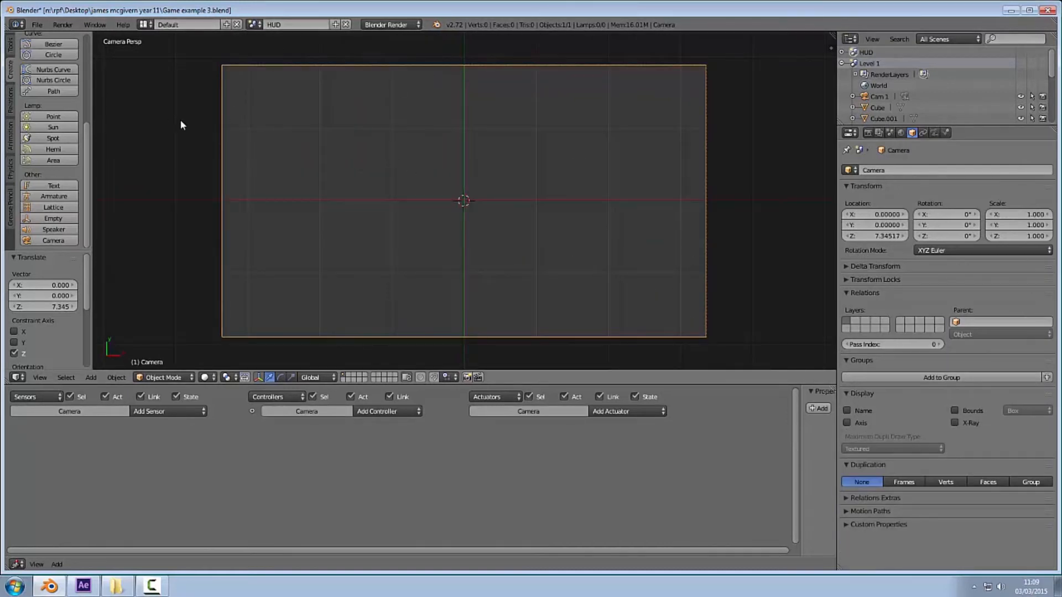
Add a cube at the origin of the HUD scene, below the camera.
{"action": "left_click_drag", "start_coordinate": [89, 130], "coordinate": [91, 55]}
{"action": "left_click", "coordinate": [54, 66]}
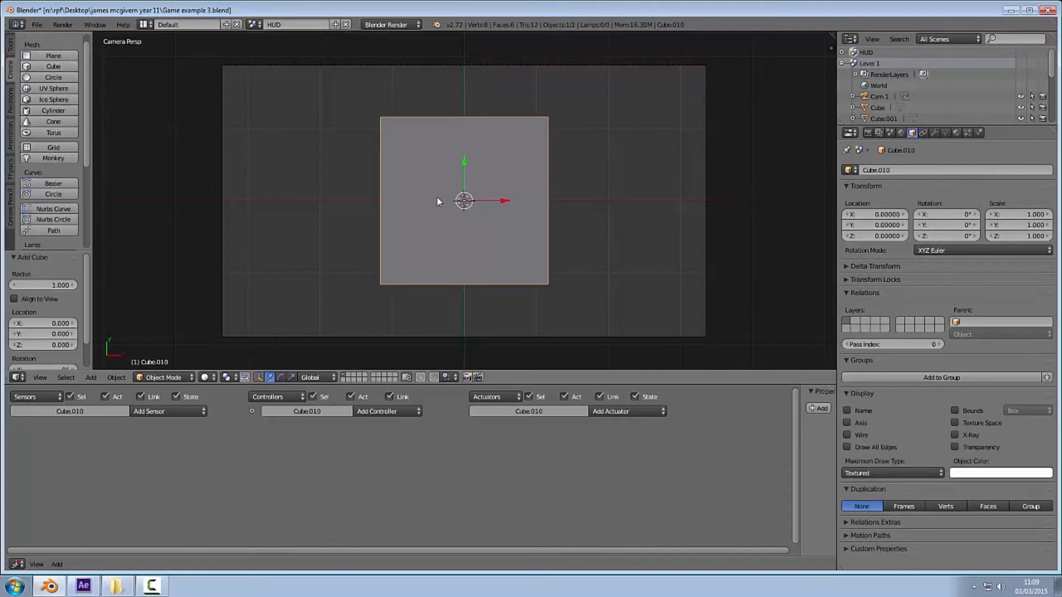
Flatten the cube into a thin rectangular plate by scaling it to about 0.569 in Y and 0.078 in Z.
{"action": "middle_click_drag", "start_coordinate": [476, 208], "coordinate": [479, 212]}
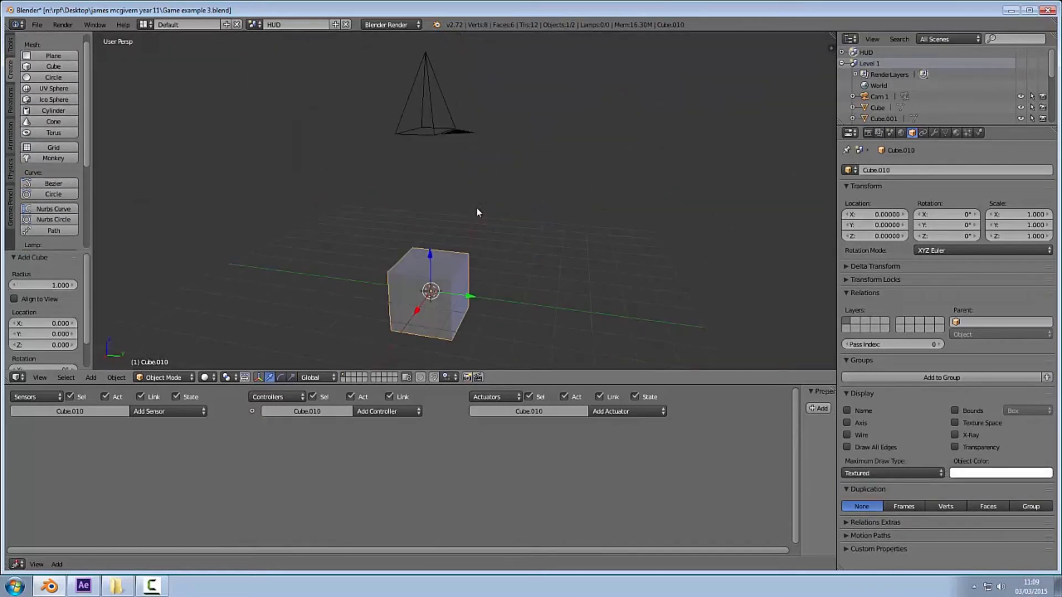
{"action": "left_click", "coordinate": [291, 377]}
{"action": "left_click_drag", "start_coordinate": [430, 258], "coordinate": [429, 306]}
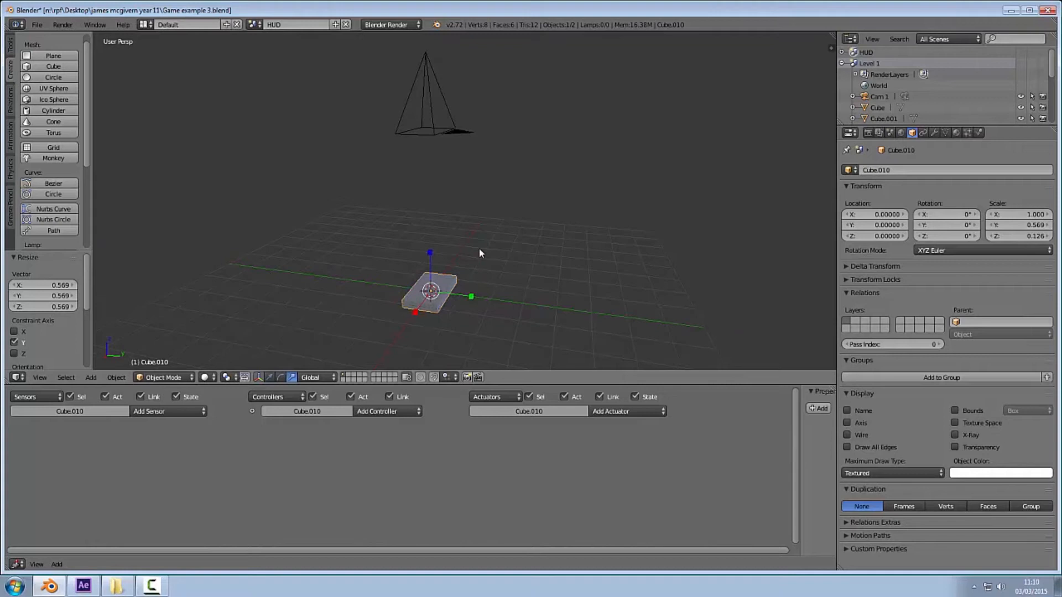
{"action": "key", "text": "KP_0"}
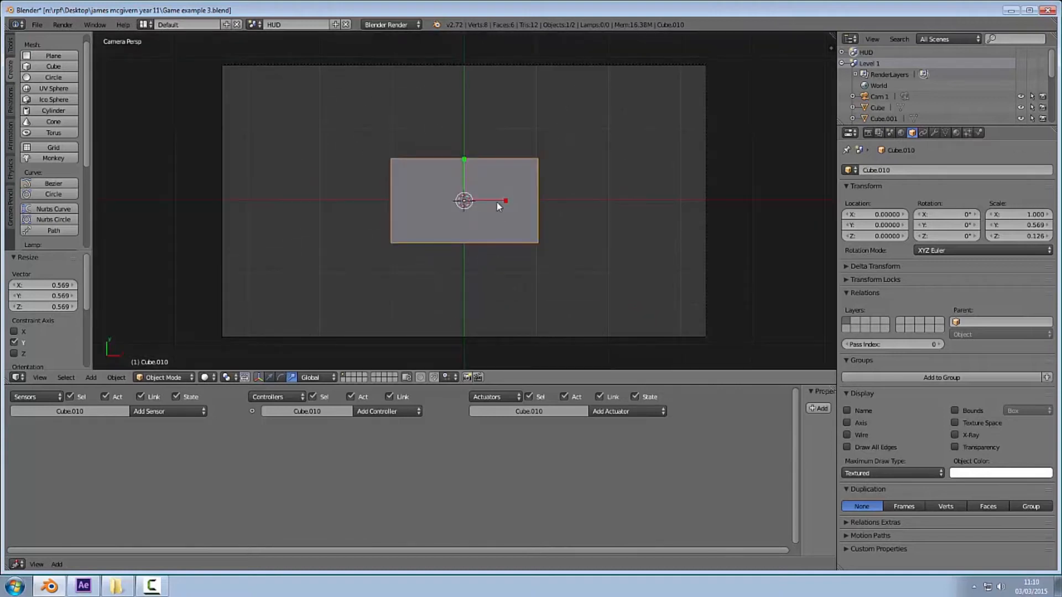
{"action": "key", "text": "KP_0"}
{"action": "left_click_drag", "start_coordinate": [429, 256], "coordinate": [430, 270]}
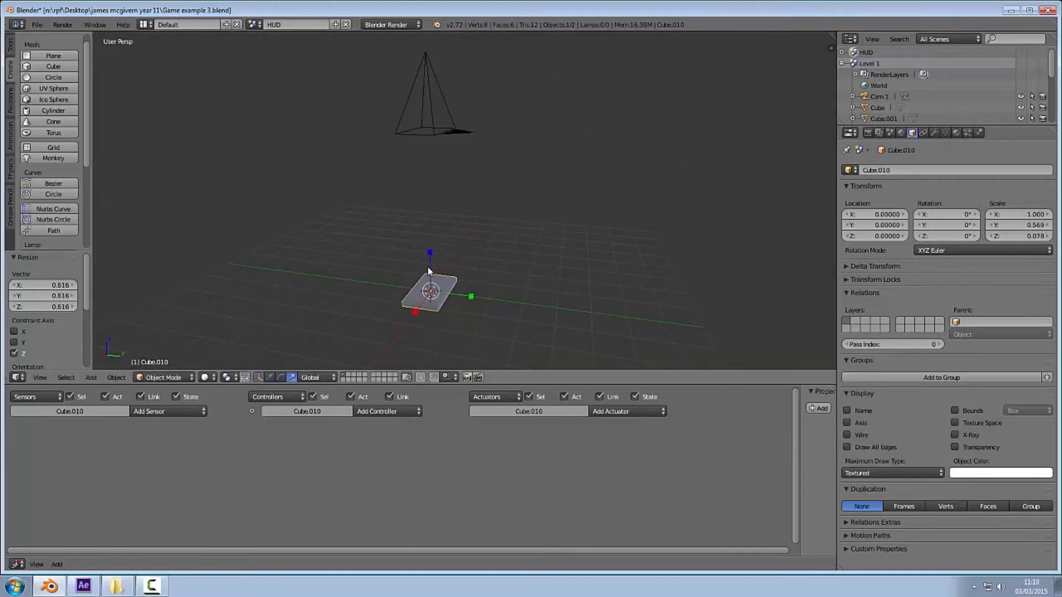
{"action": "key", "text": "KP_0"}
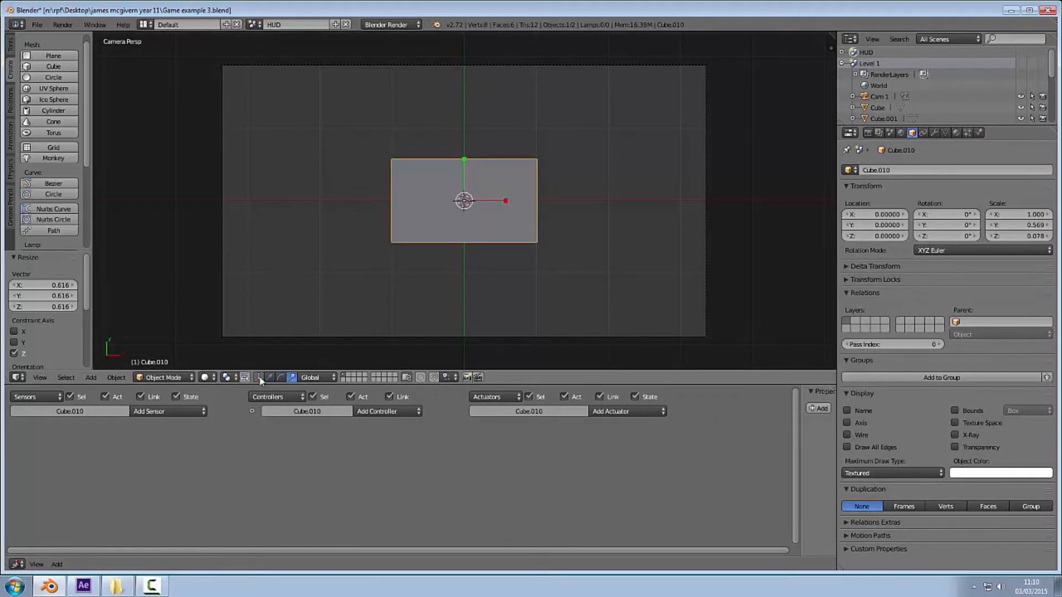
Shrink the plate uniformly to about 0.42 in X and place it at the camera frame's lower-left edge, about X -3.39, Y -1.36.
{"action": "left_click_drag", "start_coordinate": [506, 200], "coordinate": [279, 241]}
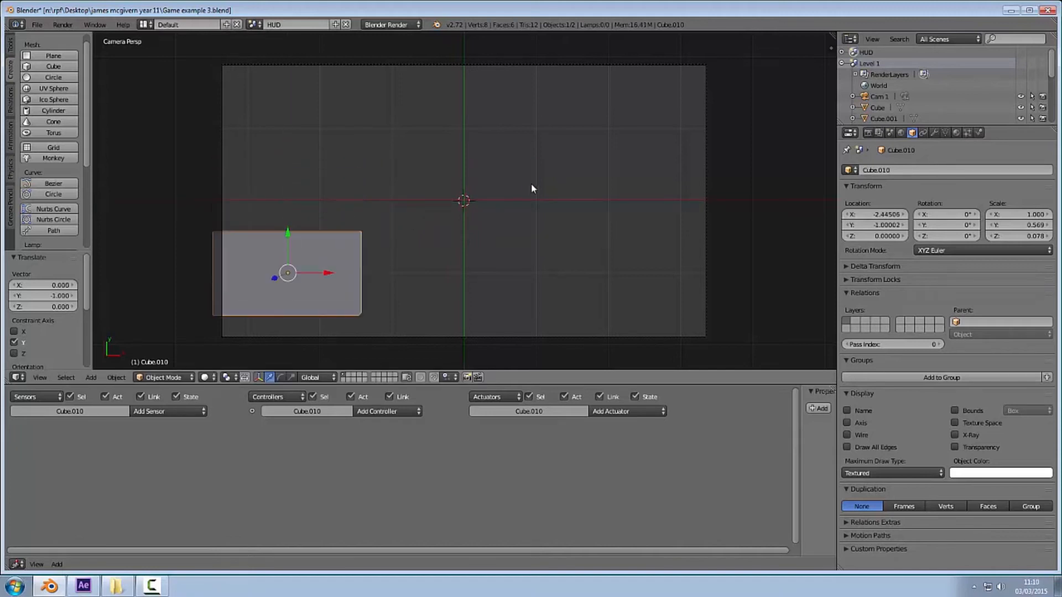
{"action": "key", "text": "s"}
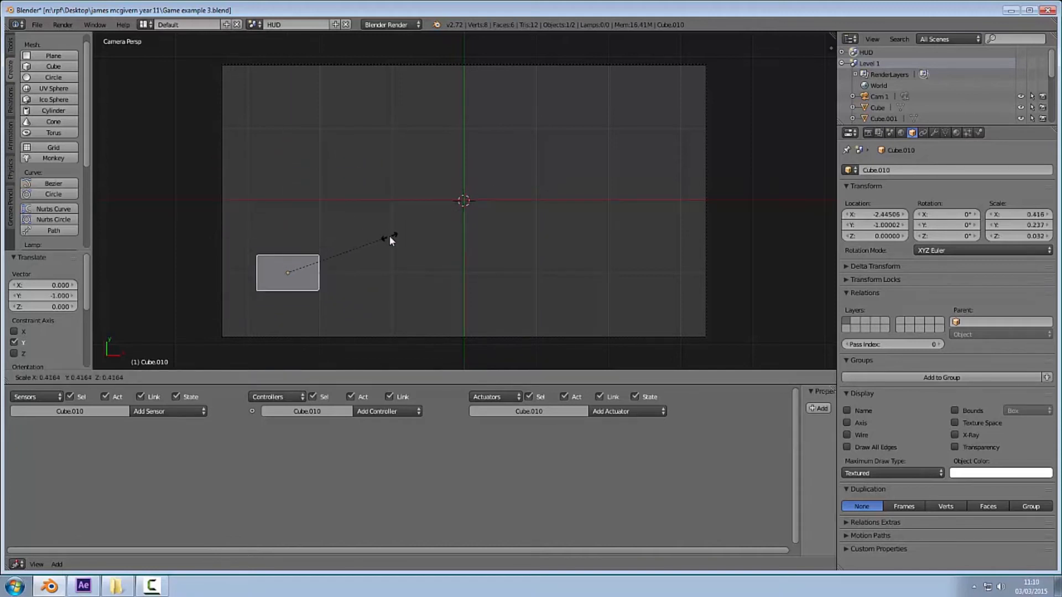
{"action": "left_click", "coordinate": [390, 236]}
{"action": "left_click_drag", "start_coordinate": [327, 275], "coordinate": [255, 301]}
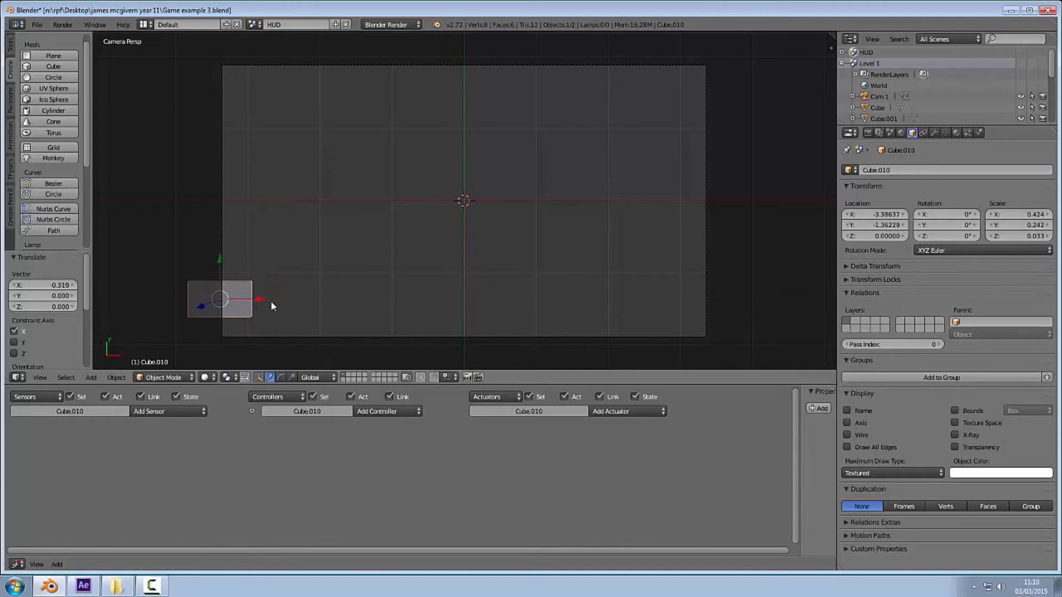
Enter Edit Mode on the plate and add two lengthwise loop cuts, one slid close to each long edge.
{"action": "left_click", "coordinate": [163, 377]}
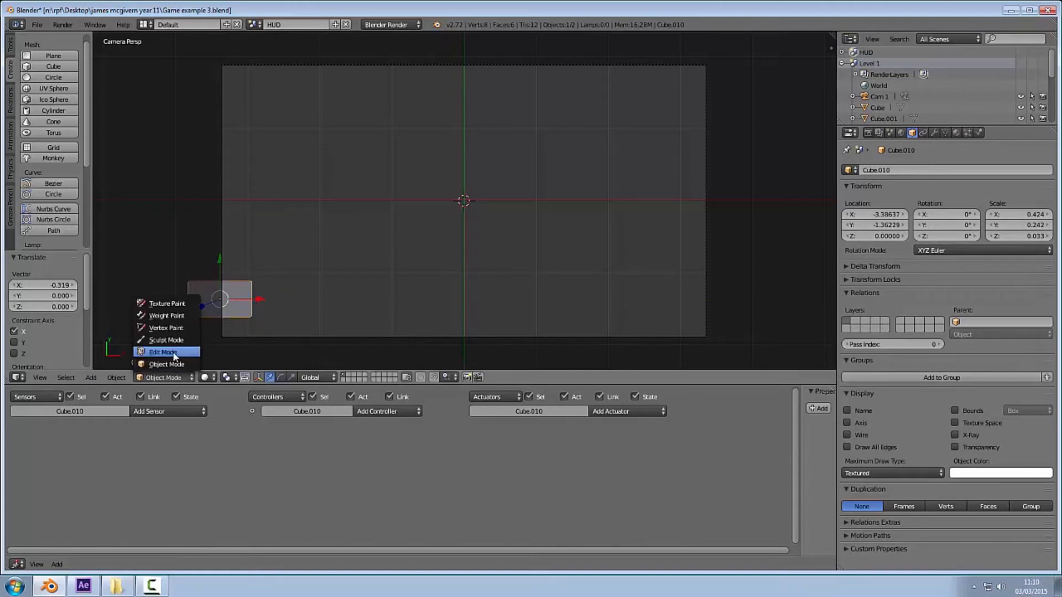
{"action": "left_click", "coordinate": [159, 353]}
{"action": "key", "text": "KP_0"}
{"action": "middle_click_drag", "start_coordinate": [340, 289], "coordinate": [315, 216]}
{"action": "middle_click_drag", "start_coordinate": [331, 294], "coordinate": [340, 191]}
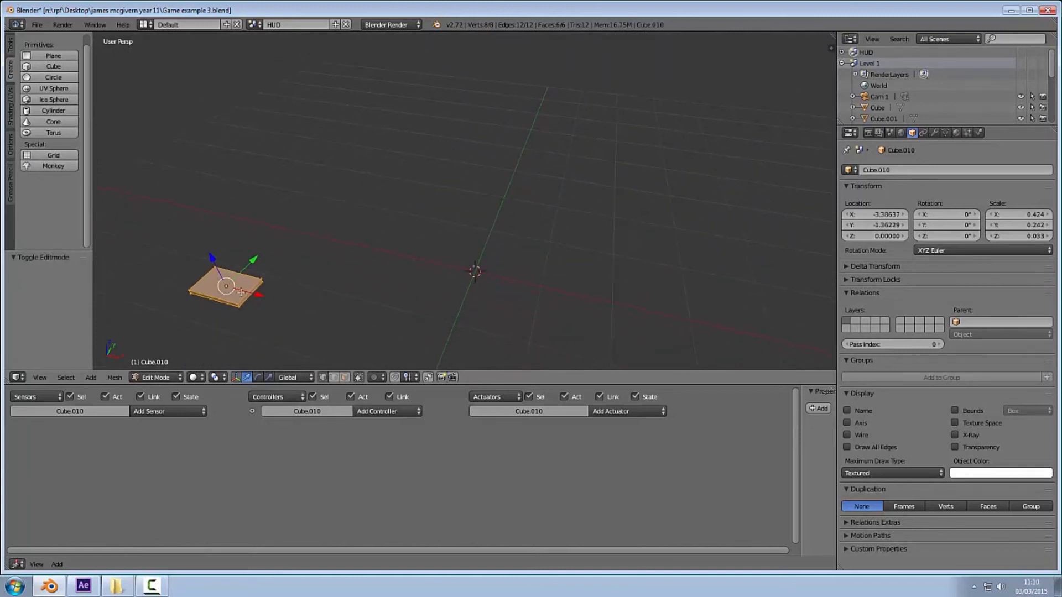
{"action": "key", "text": "ctrl+r"}
{"action": "left_click", "coordinate": [242, 292]}
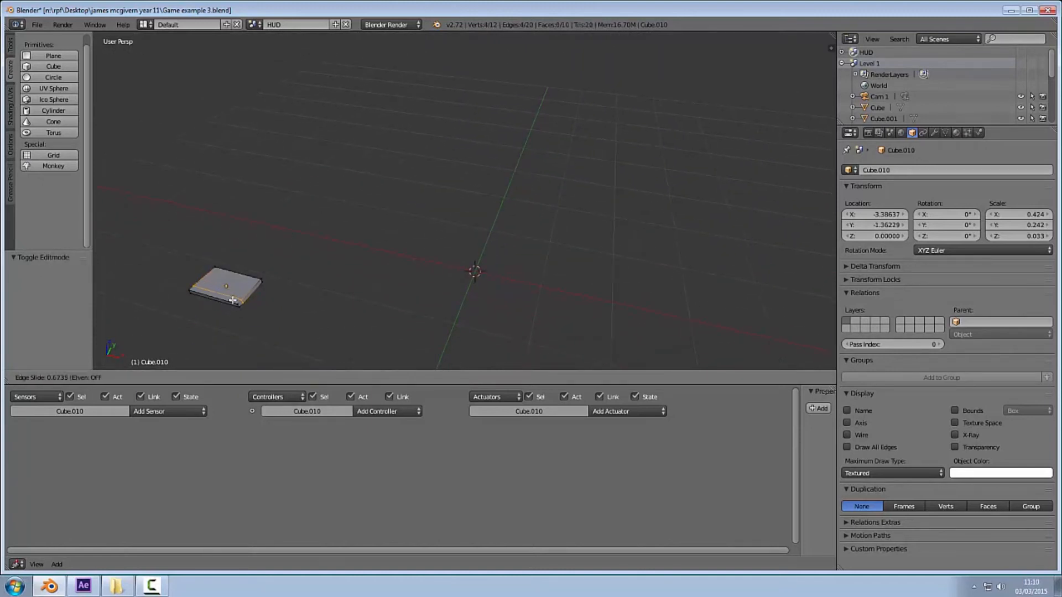
{"action": "left_click", "coordinate": [245, 290]}
{"action": "key", "text": "ctrl+r"}
{"action": "left_click", "coordinate": [244, 288]}
{"action": "left_click", "coordinate": [253, 283]}
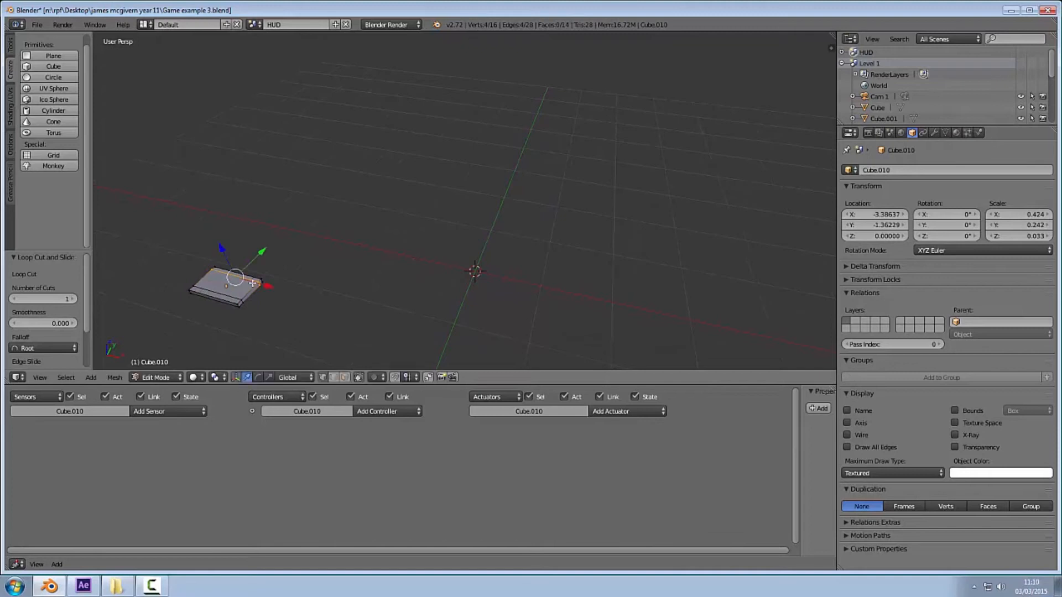
Extrude the two narrow end faces beside the loop cuts about 1.18 along X to form two parallel rails.
{"action": "key", "text": "a"}
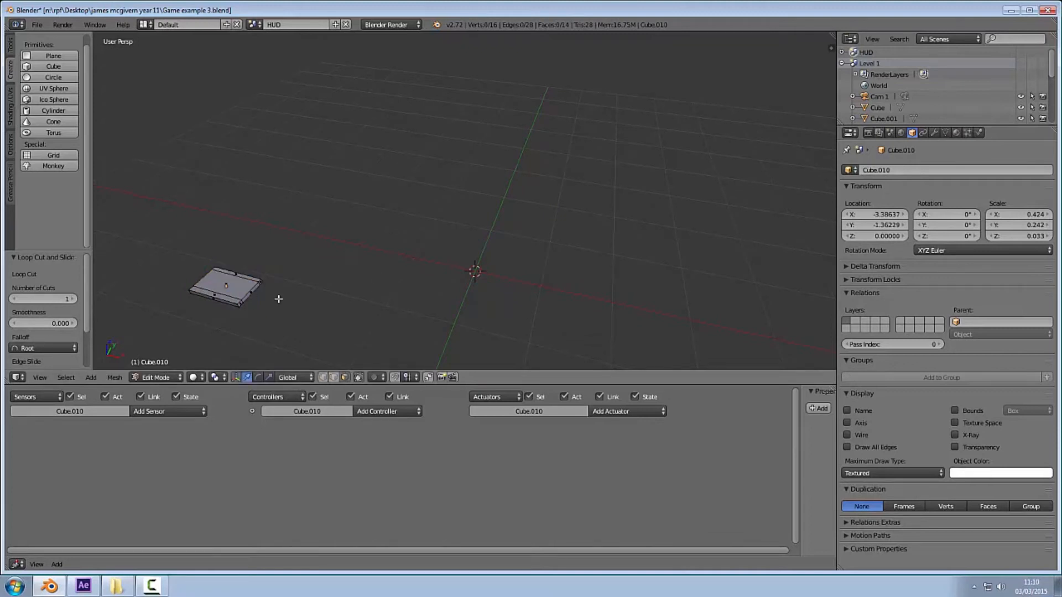
{"action": "right_click", "coordinate": [241, 303]}
{"action": "key", "text": "e"}
{"action": "left_click", "coordinate": [329, 312]}
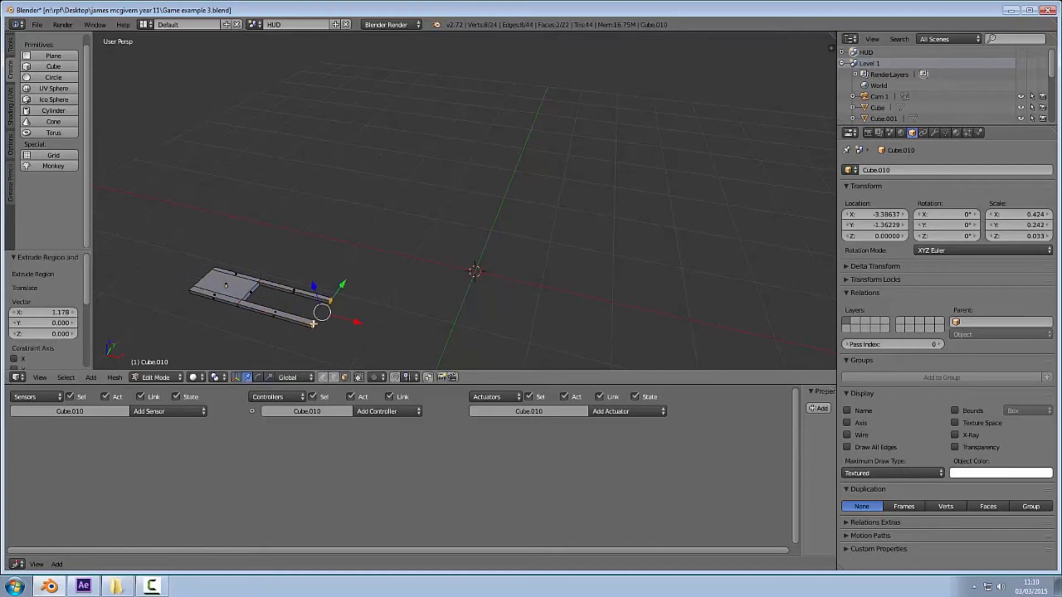
Extrude one rail's end face about 0.15 along X and its inner side about 0.4 across to the other rail, and return to Object Mode.
{"action": "right_click", "coordinate": [313, 324]}
{"action": "key", "text": "e"}
{"action": "left_click", "coordinate": [317, 325]}
{"action": "middle_click_drag", "start_coordinate": [317, 325], "coordinate": [404, 298]}
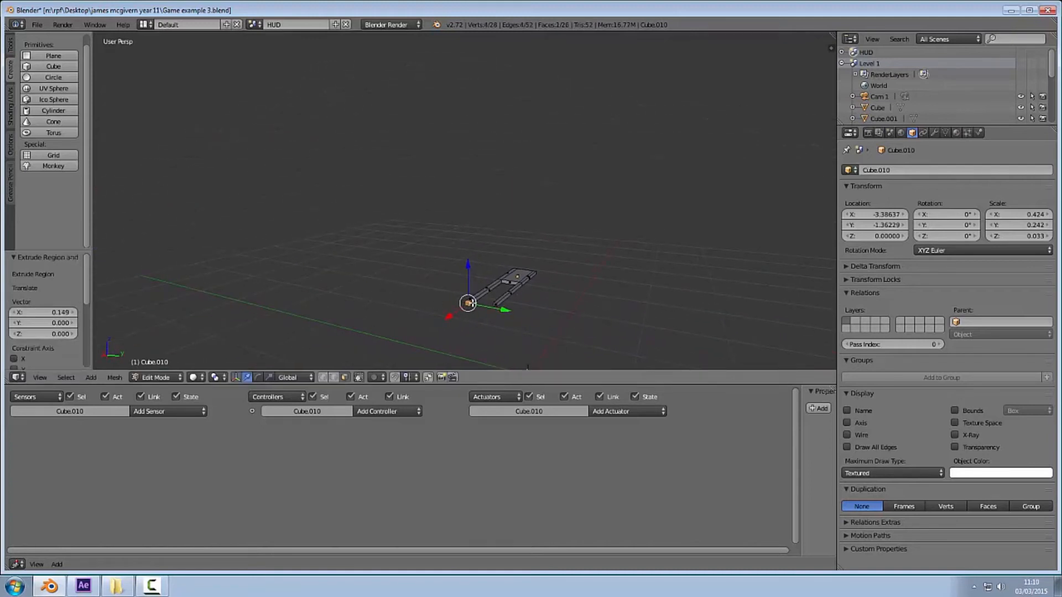
{"action": "key", "text": "e"}
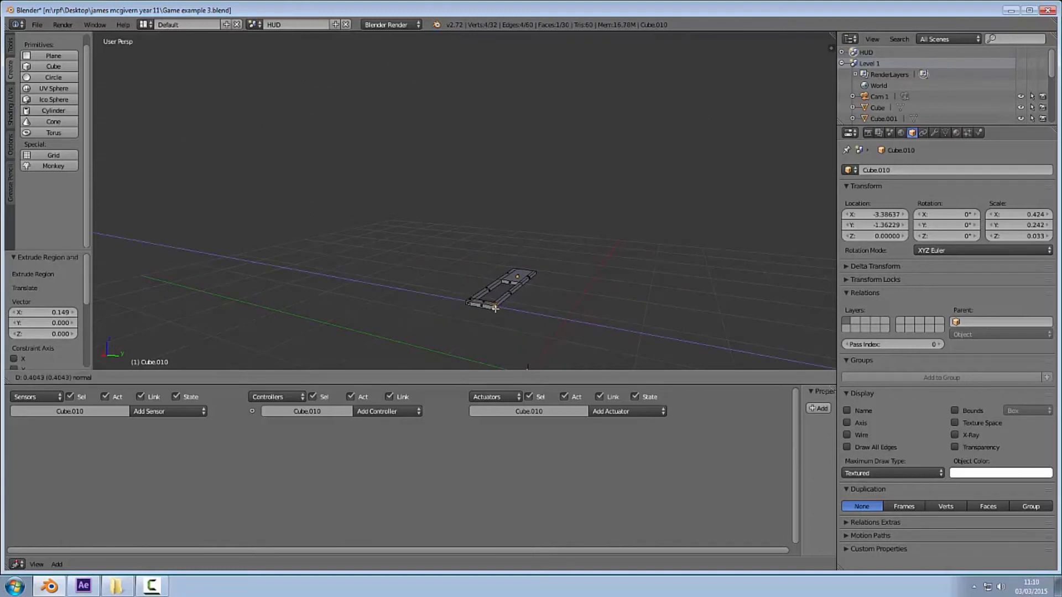
{"action": "left_click", "coordinate": [495, 308]}
{"action": "key", "text": "KP_0"}
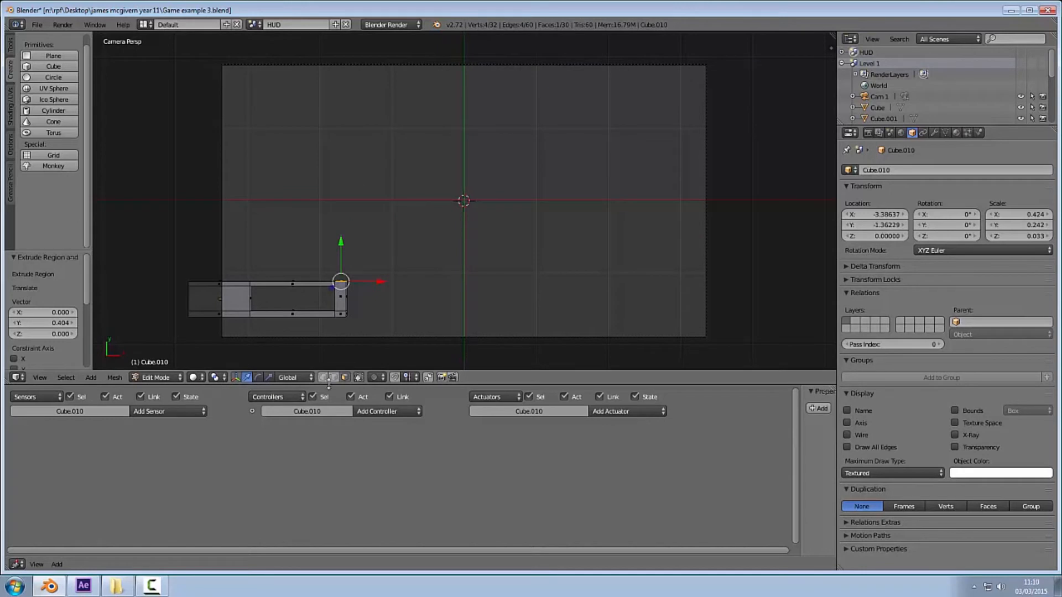
{"action": "left_click", "coordinate": [163, 377]}
{"action": "left_click", "coordinate": [160, 364]}
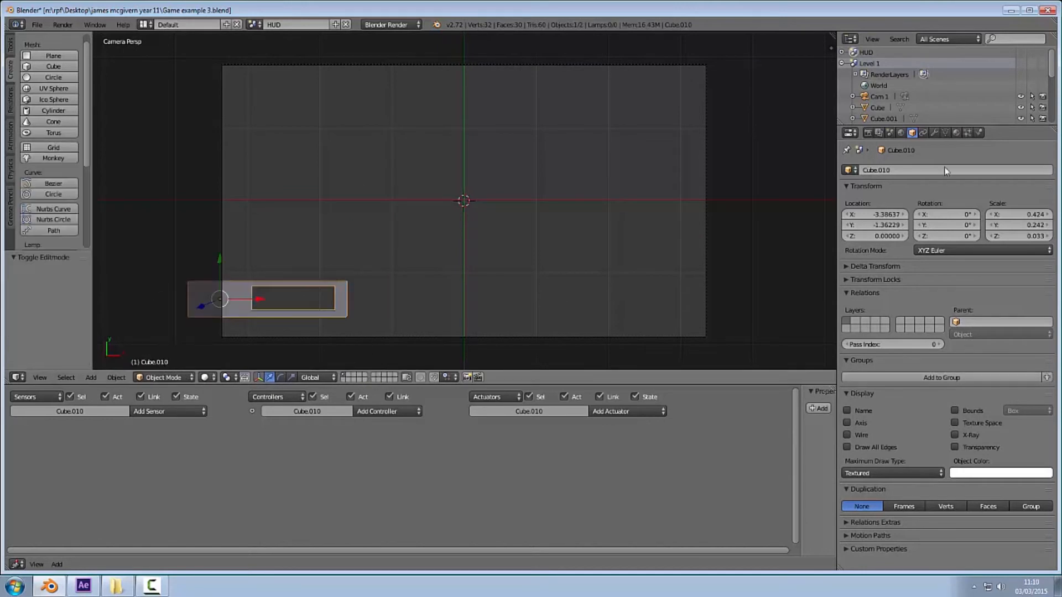
Give the frame a new material with an orange-red diffuse colour and lower the frame about 0.36 along Z.
{"action": "left_click", "coordinate": [956, 132]}
{"action": "left_click", "coordinate": [935, 206]}
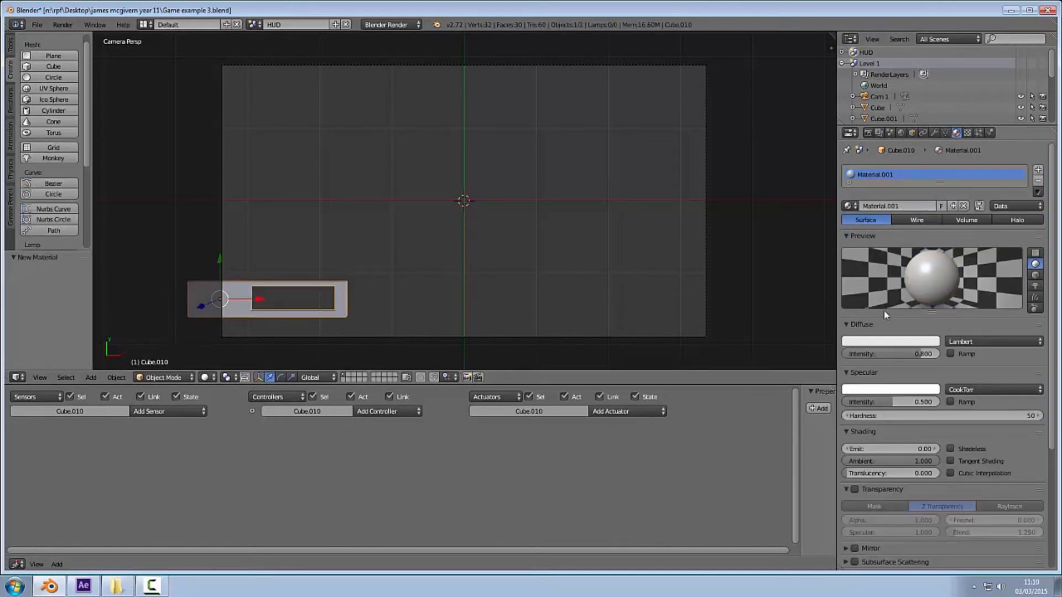
{"action": "left_click", "coordinate": [890, 342]}
{"action": "left_click", "coordinate": [881, 270]}
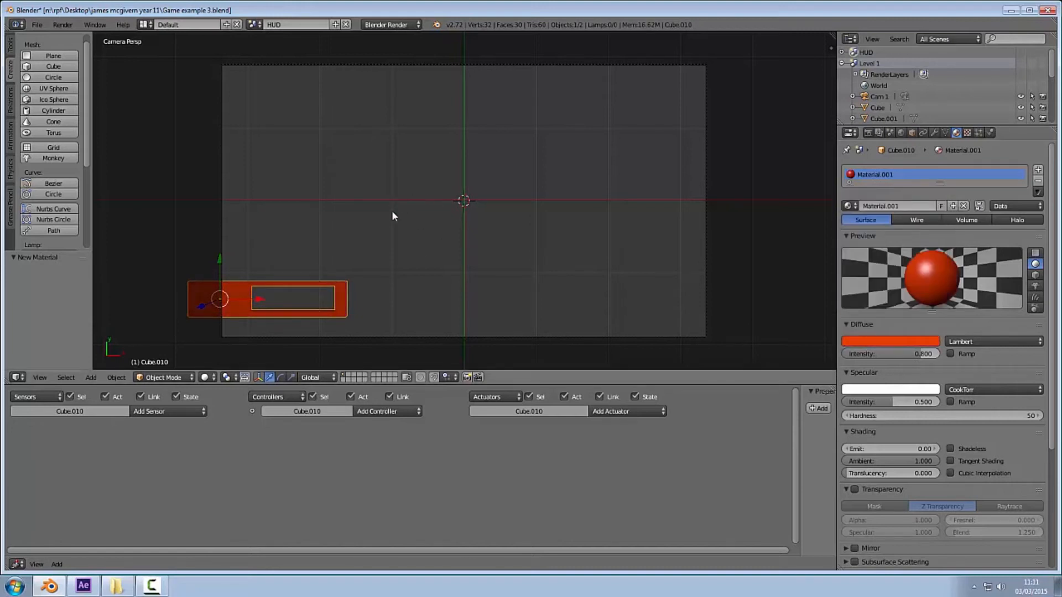
{"action": "left_click_drag", "start_coordinate": [246, 302], "coordinate": [195, 284]}
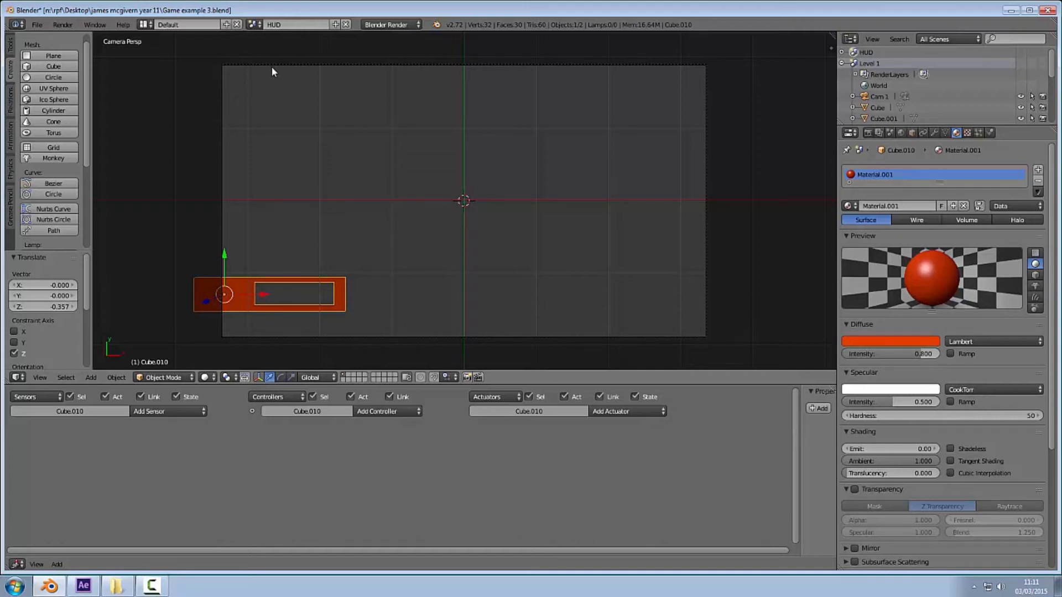
Add a text object to the HUD scene and move it along its axes over the closed end of the red frame.
{"action": "scroll", "coordinate": [87, 93], "scroll_direction": "up", "scroll_amount": 1}
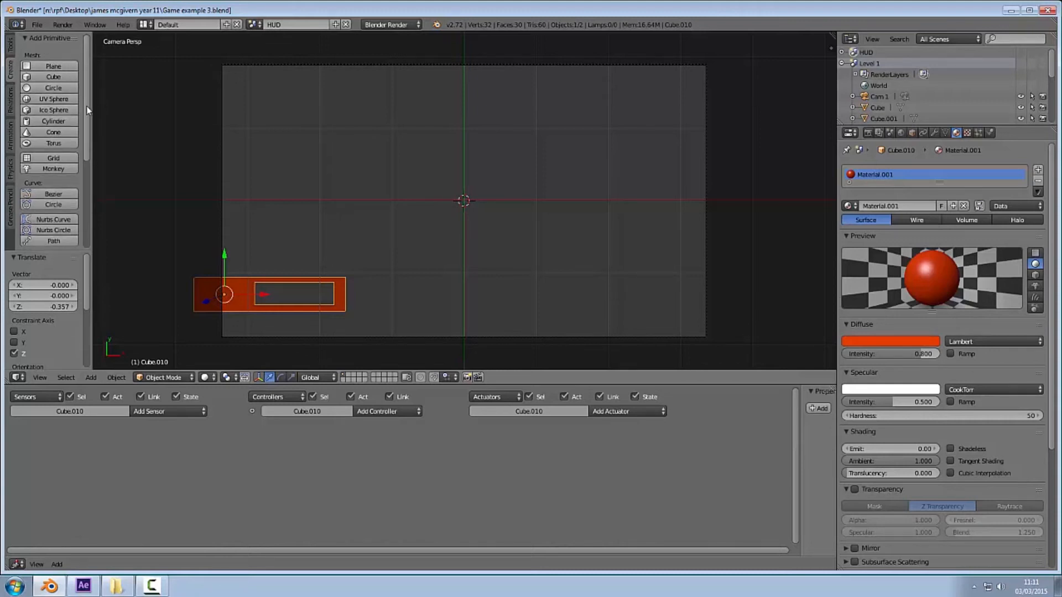
{"action": "left_click_drag", "start_coordinate": [87, 110], "coordinate": [87, 195]}
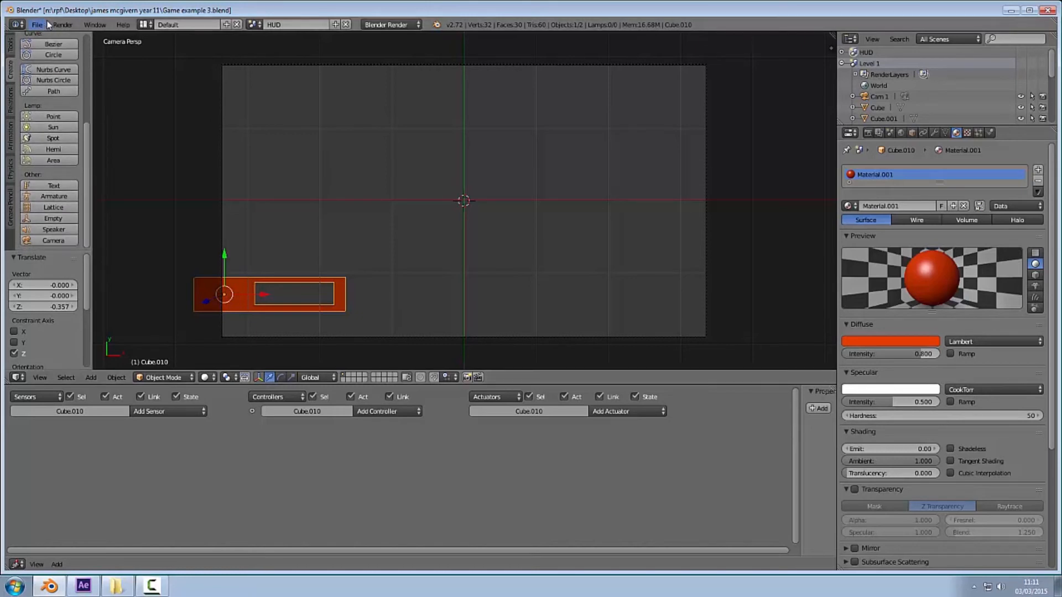
{"action": "left_click", "coordinate": [54, 185]}
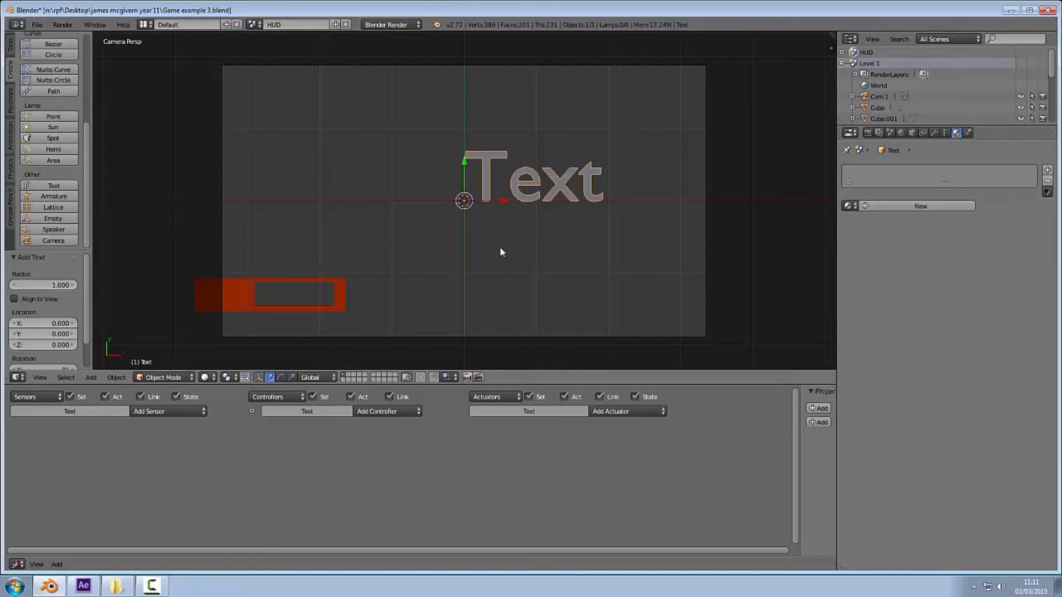
{"action": "left_click_drag", "start_coordinate": [506, 203], "coordinate": [408, 203]}
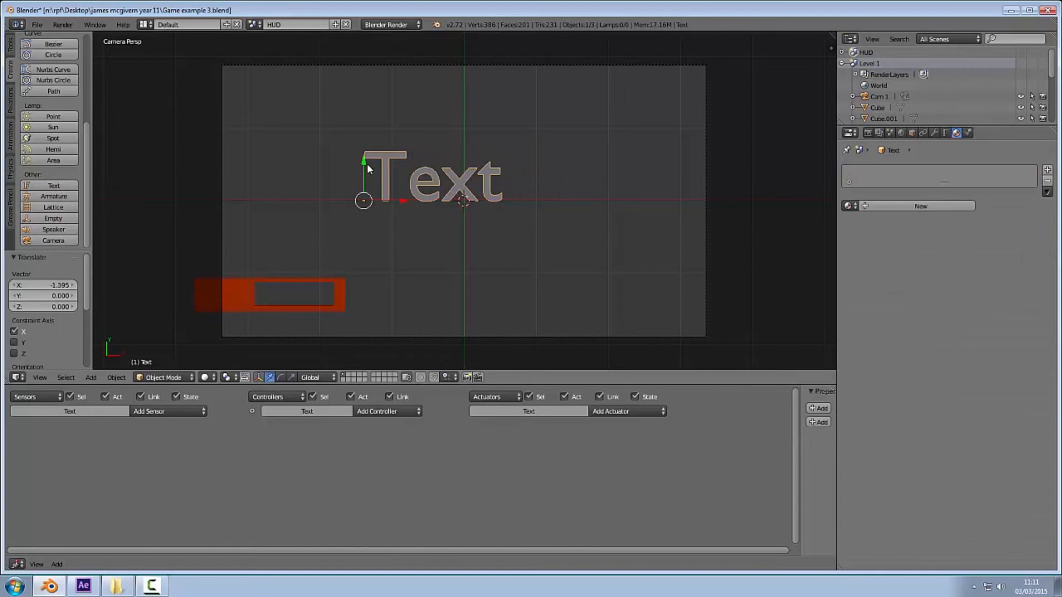
{"action": "left_click_drag", "start_coordinate": [367, 164], "coordinate": [371, 197]}
{"action": "middle_click_drag", "start_coordinate": [372, 197], "coordinate": [371, 197]}
{"action": "left_click_drag", "start_coordinate": [562, 331], "coordinate": [479, 280]}
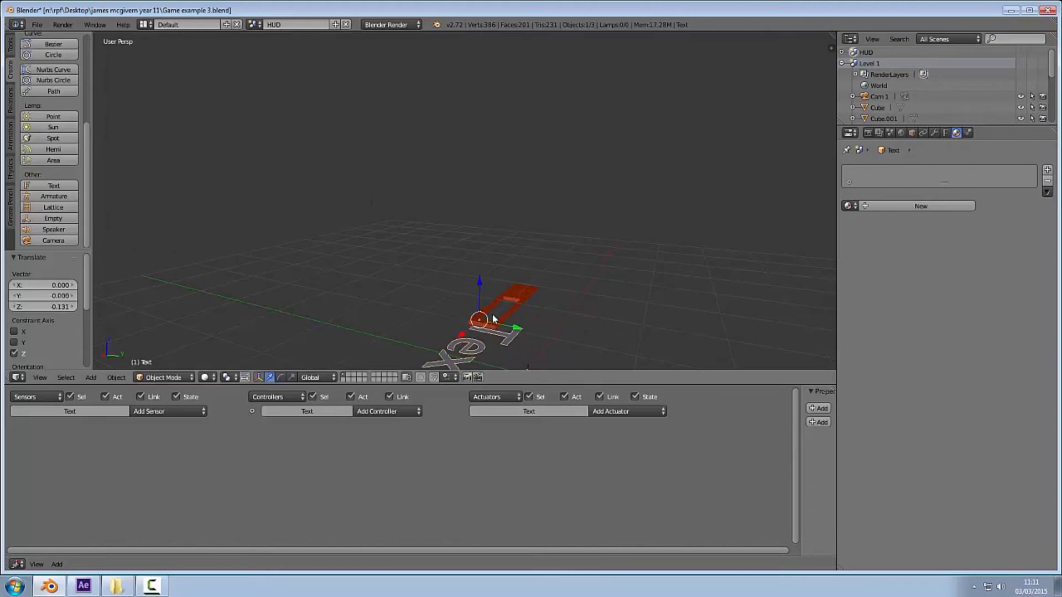
{"action": "left_click_drag", "start_coordinate": [468, 332], "coordinate": [569, 296]}
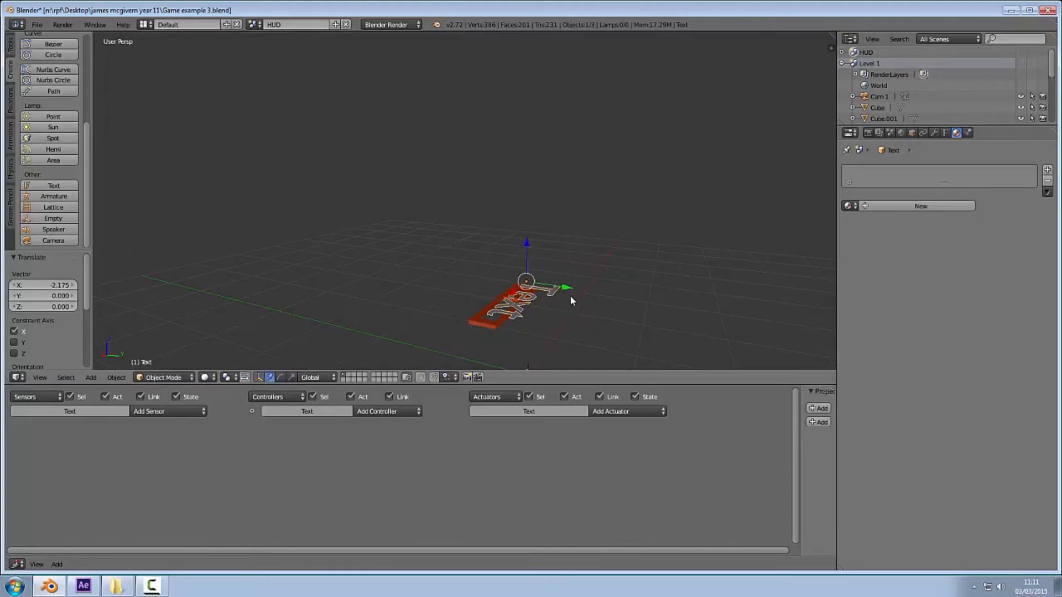
Lower the text about 0.22 along Z to the frame's height and shift it about -0.3 along Y across the frame.
{"action": "mouse_move", "coordinate": [570, 296]}
{"action": "middle_mouse_down"}
{"action": "mouse_move", "coordinate": [559, 280]}
{"action": "mouse_move", "coordinate": [571, 281]}
{"action": "middle_mouse_up"}
{"action": "middle_click_drag", "start_coordinate": [664, 326], "coordinate": [592, 230]}
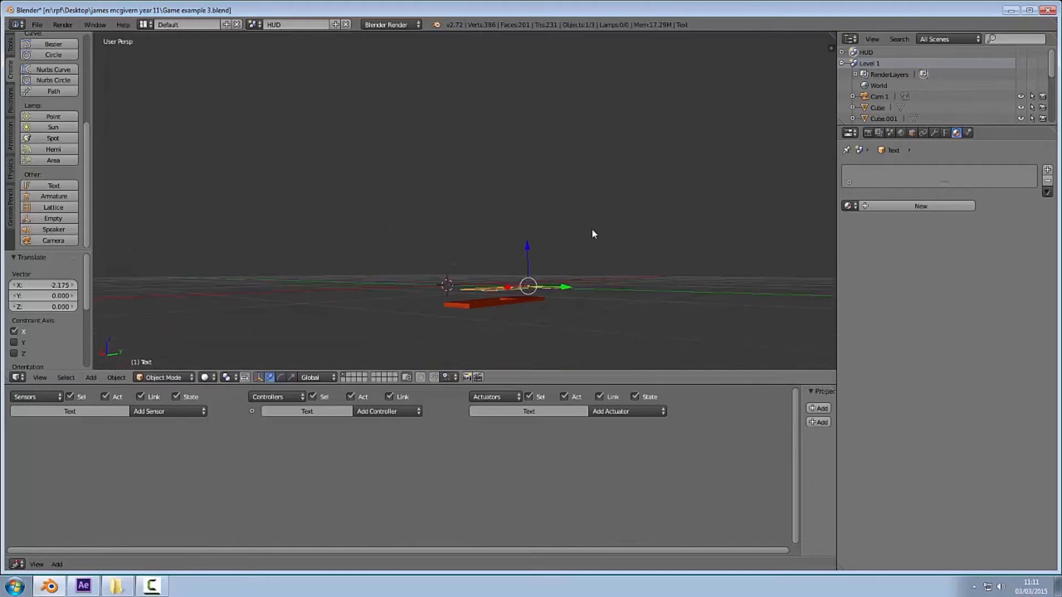
{"action": "left_click_drag", "start_coordinate": [527, 247], "coordinate": [531, 256]}
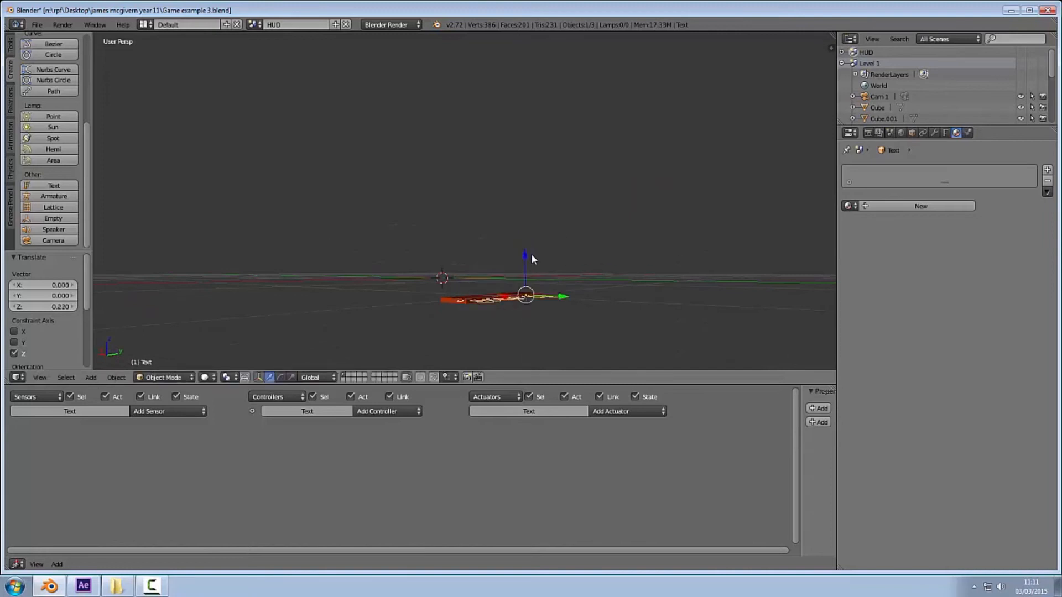
{"action": "middle_click_drag", "start_coordinate": [531, 256], "coordinate": [498, 320]}
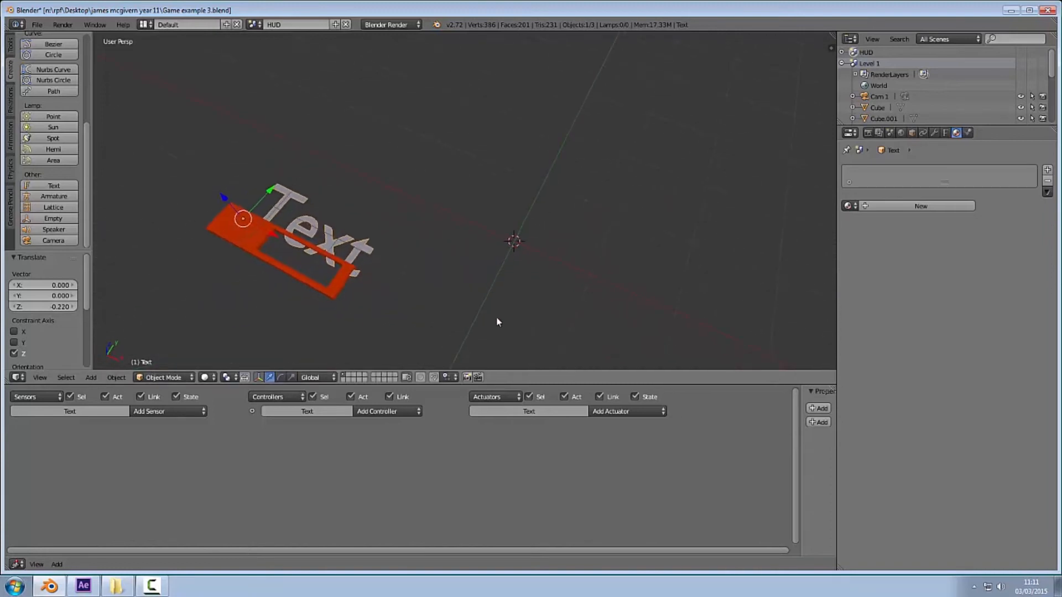
{"action": "left_click_drag", "start_coordinate": [279, 199], "coordinate": [336, 210]}
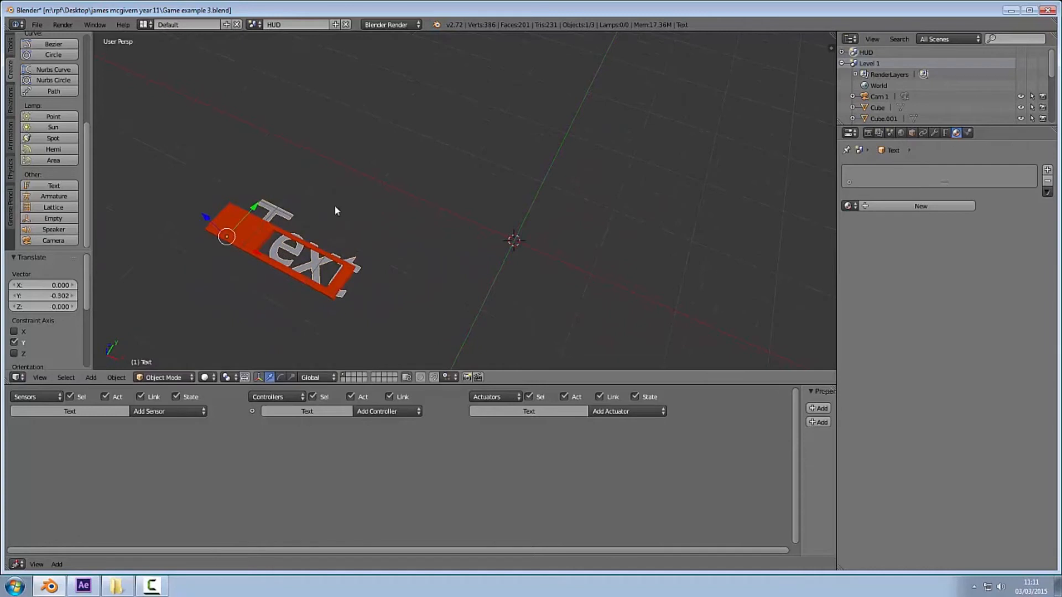
Scale the text to about 0.34 and move it along X and Y into the frame's opening as seen through the camera.
{"action": "key", "text": "KP_0"}
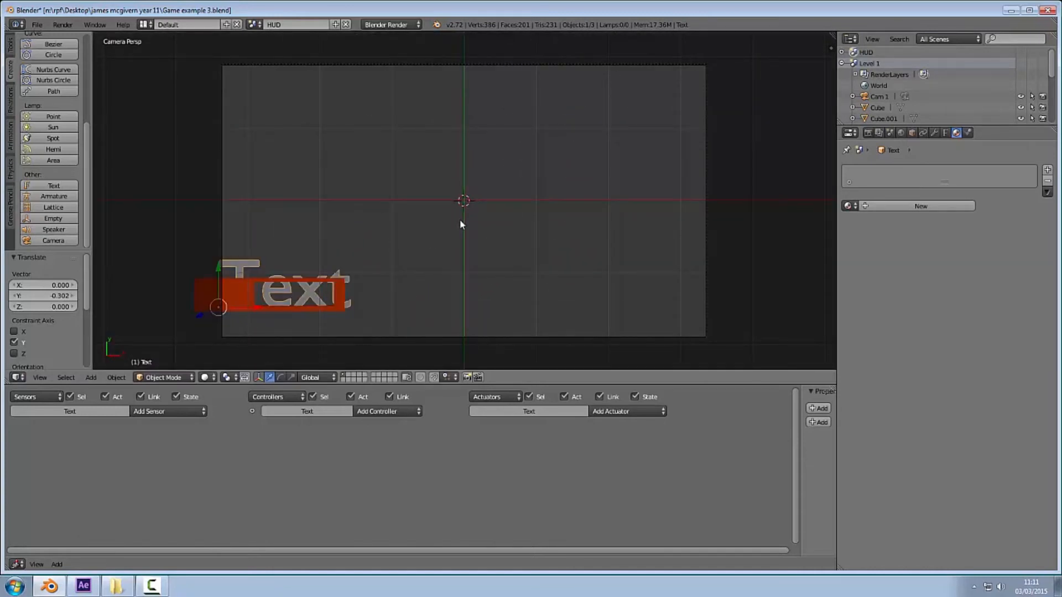
{"action": "key", "text": "s"}
{"action": "left_click", "coordinate": [262, 298]}
{"action": "key", "text": "g"}
{"action": "key", "text": "x"}
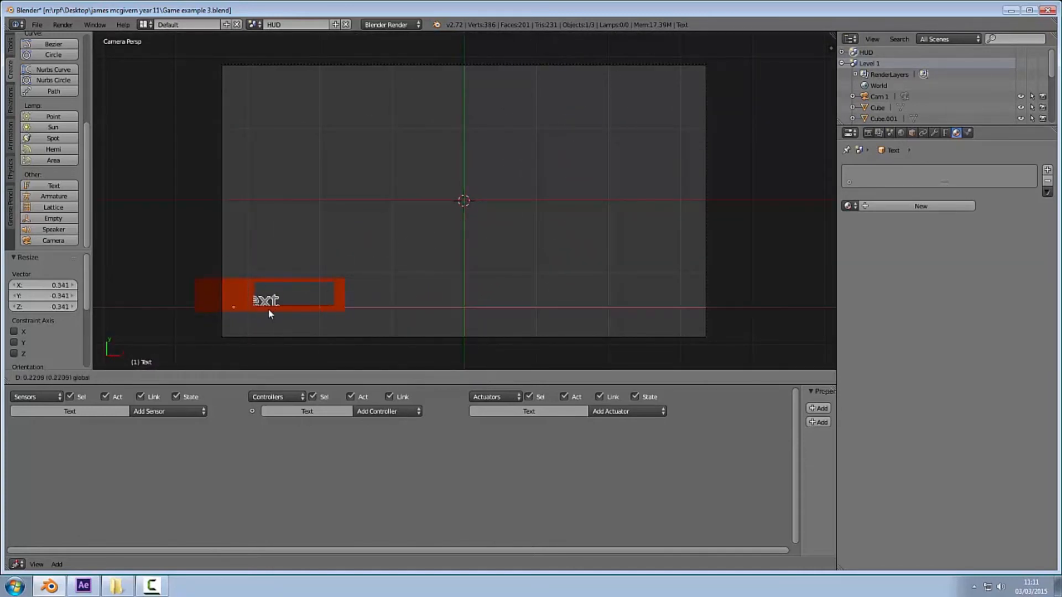
{"action": "right_click", "coordinate": [268, 309]}
{"action": "left_click_drag", "start_coordinate": [275, 279], "coordinate": [277, 280]}
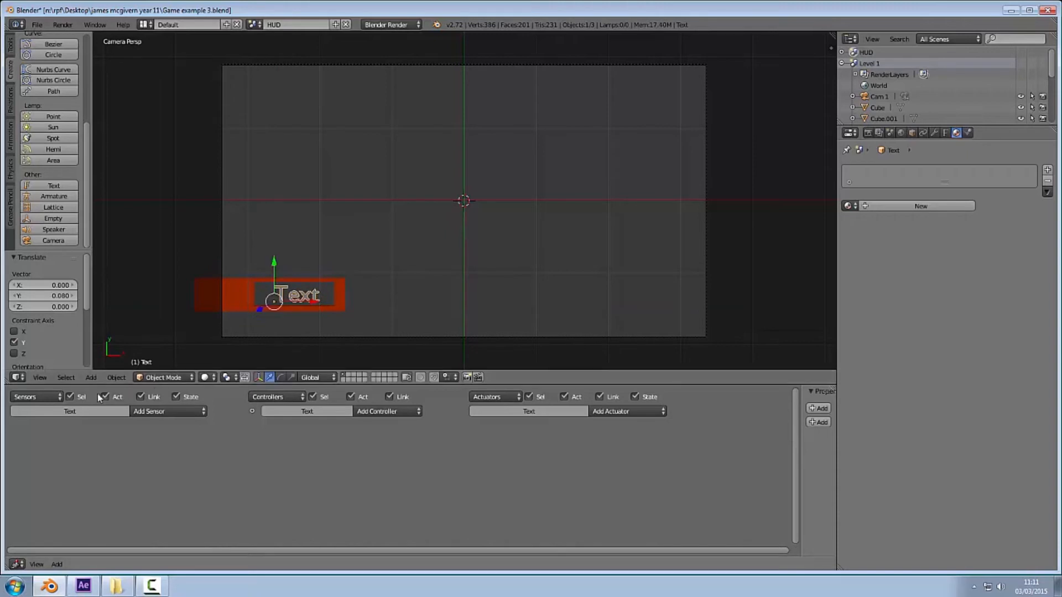
Replace the text object's content with 0 and nudge it along its axes inside the red frame's opening, ending with about -0.016 along Y.
{"action": "left_click", "coordinate": [180, 378]}
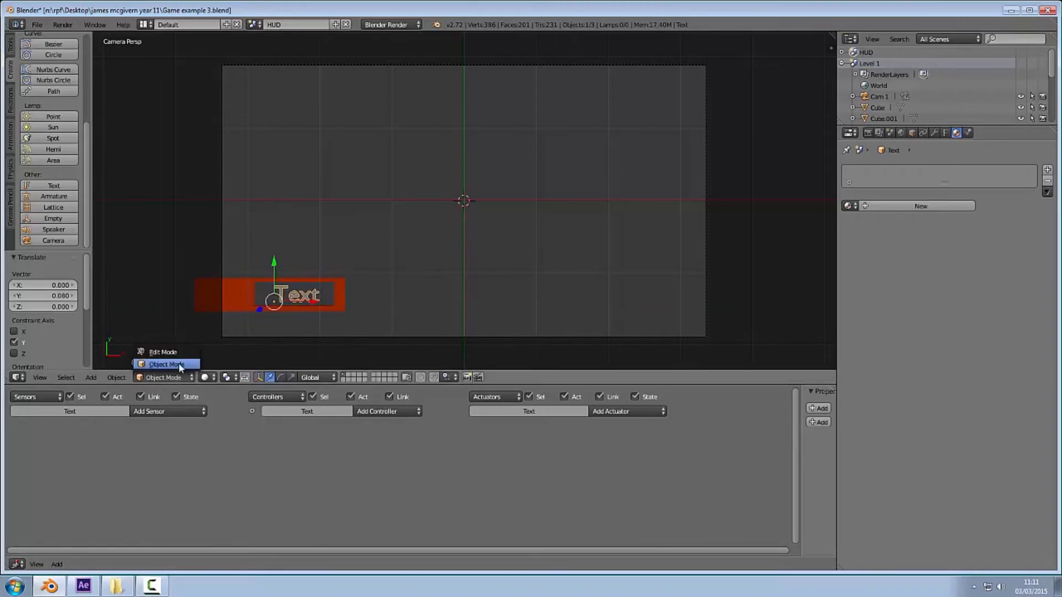
{"action": "left_click", "coordinate": [182, 350]}
{"action": "key", "text": "BackSpace"}
{"action": "key", "text": "BackSpace"}
{"action": "key", "text": "BackSpace"}
{"action": "key", "text": "BackSpace"}
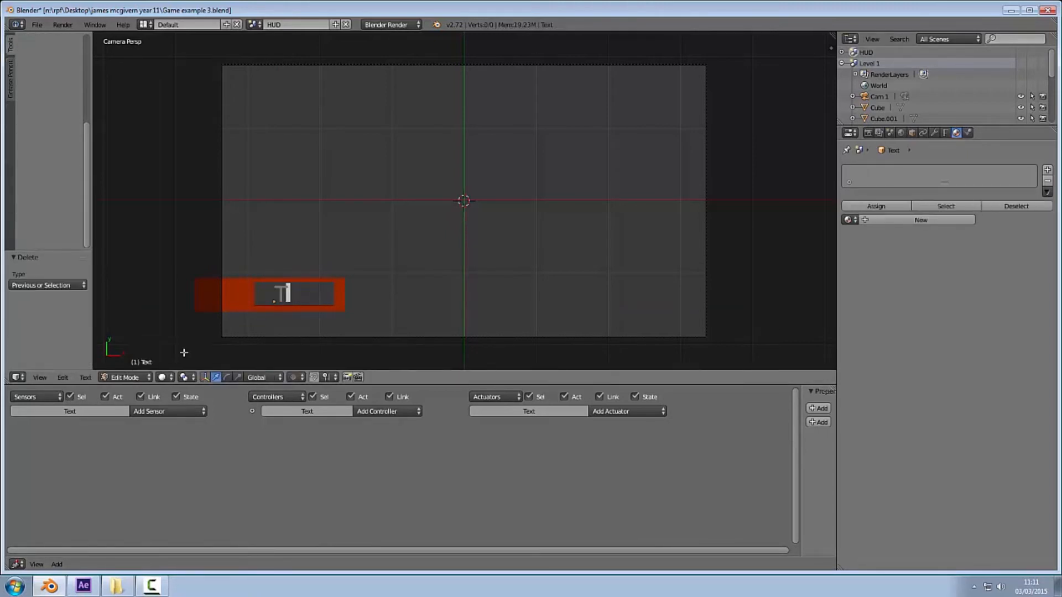
{"action": "type", "text": "0"}
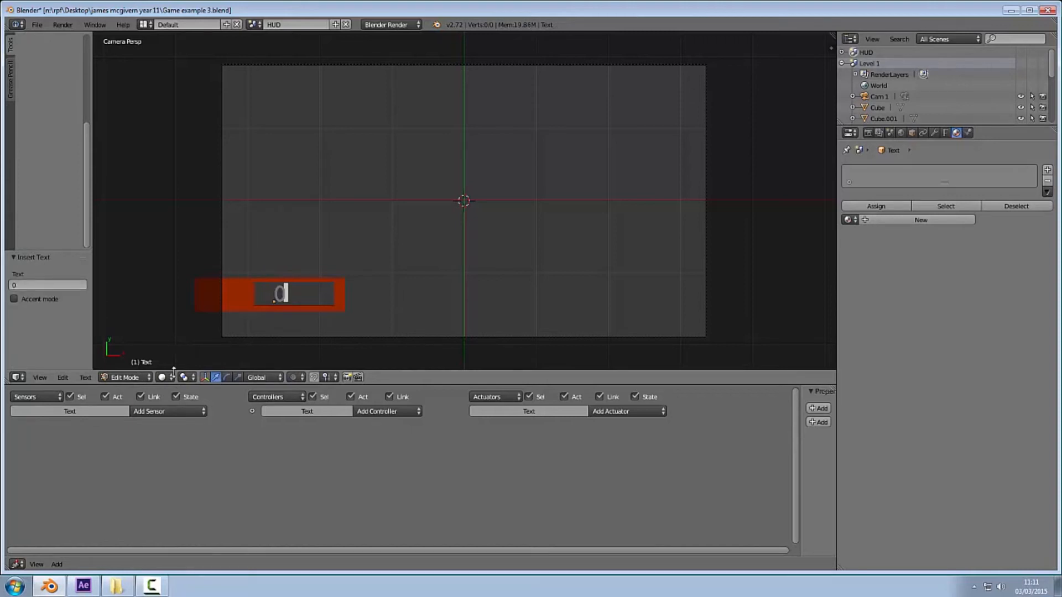
{"action": "left_click", "coordinate": [138, 378]}
{"action": "left_click", "coordinate": [119, 348]}
{"action": "left_click_drag", "start_coordinate": [309, 299], "coordinate": [271, 260]}
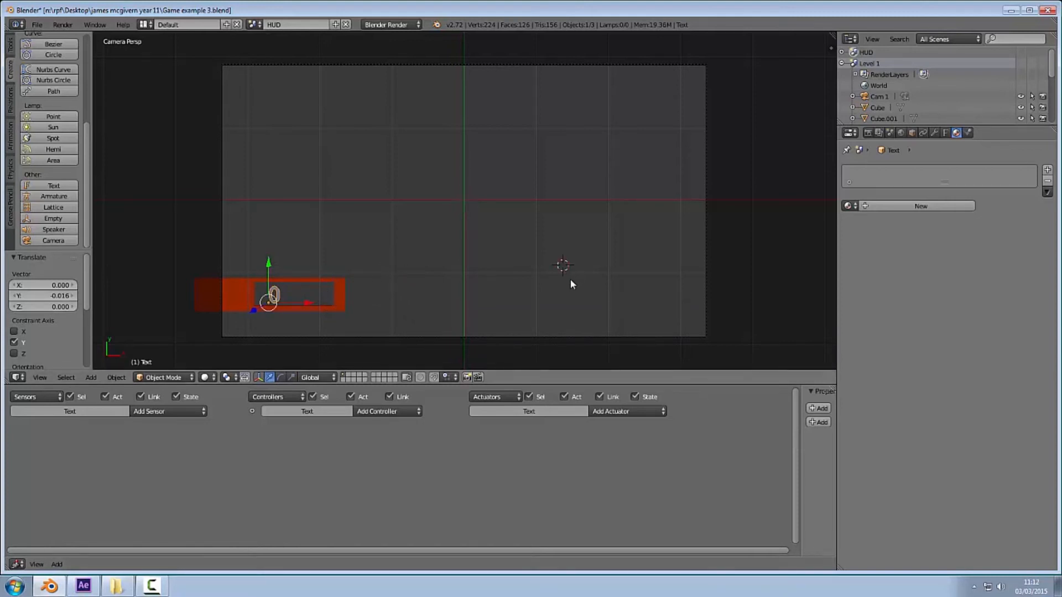
In the Level 1 scene, select the camera Cam 1 and add an Always sensor named HUD to it.
{"action": "left_click", "coordinate": [255, 25]}
{"action": "left_click", "coordinate": [269, 51]}
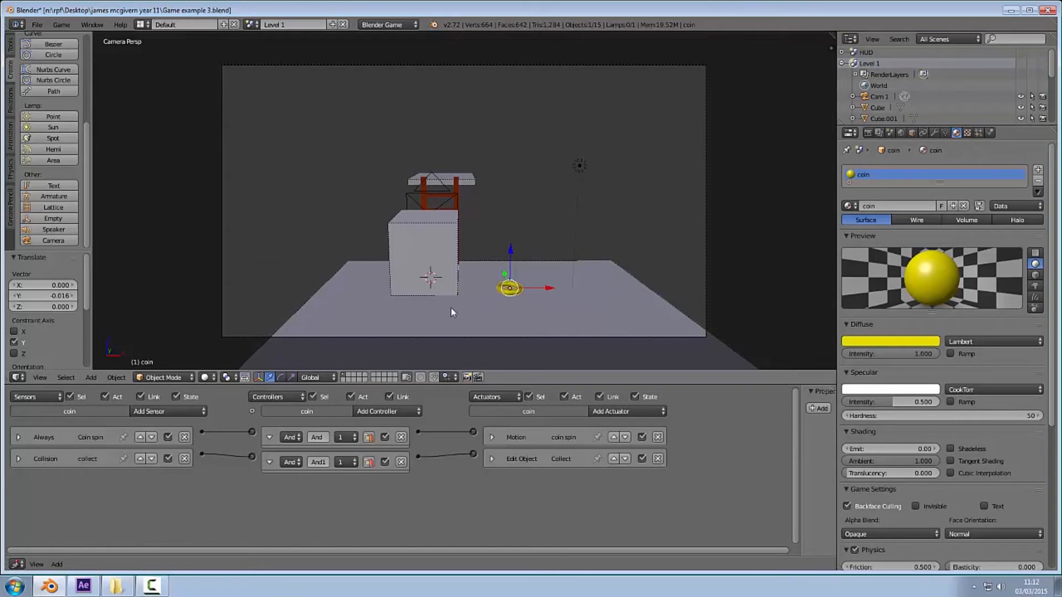
{"action": "right_click", "coordinate": [372, 336]}
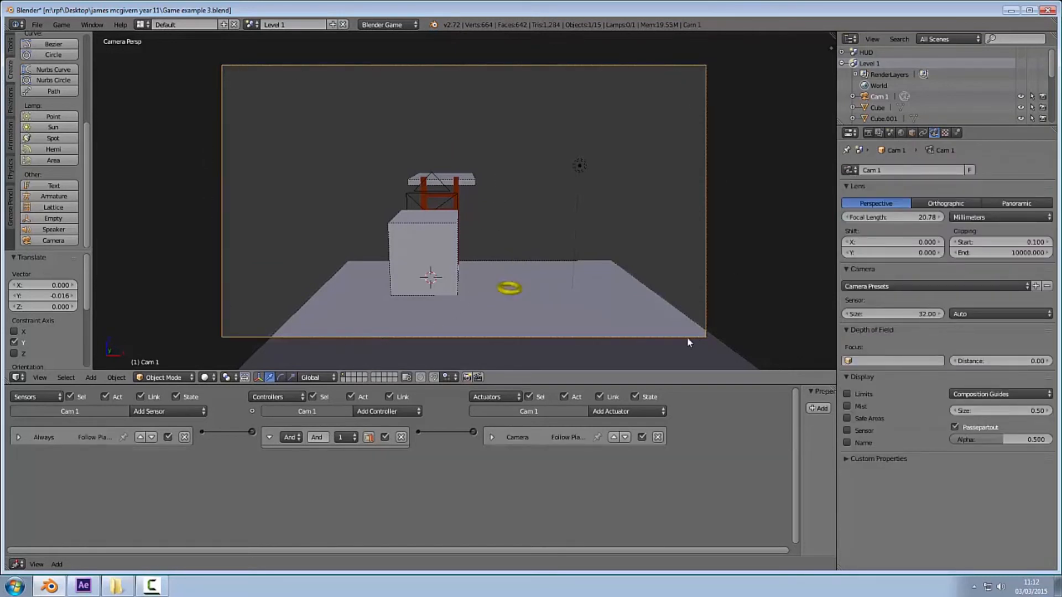
{"action": "left_click", "coordinate": [155, 411]}
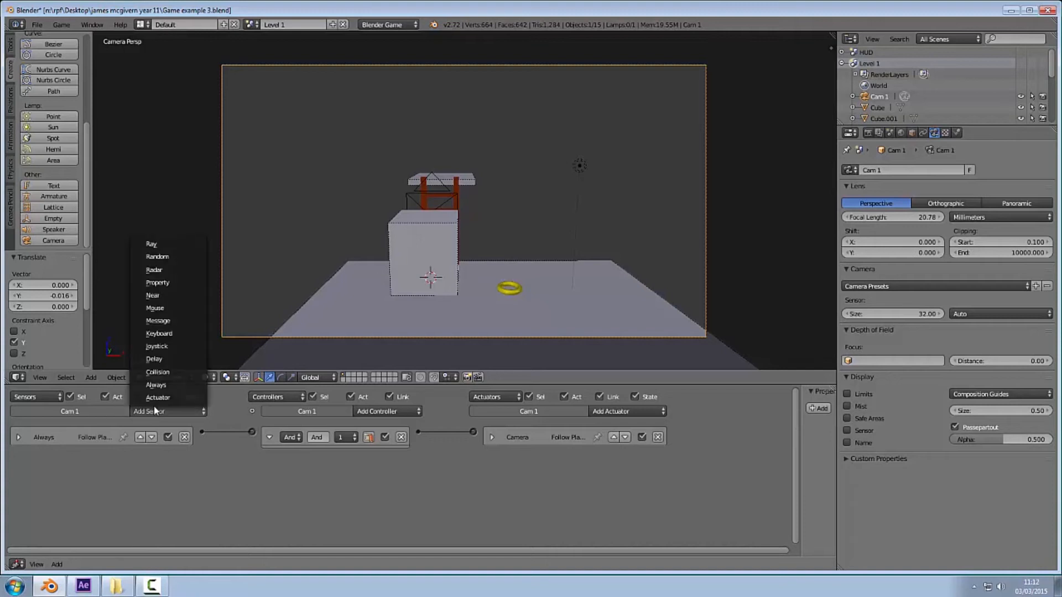
{"action": "left_click", "coordinate": [156, 385]}
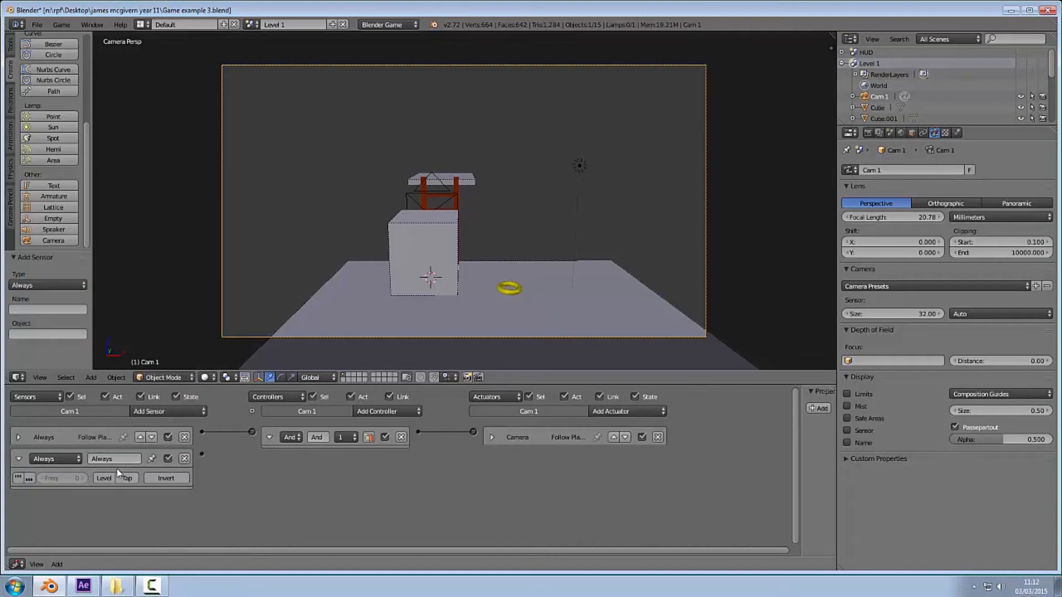
{"action": "type", "text": "HUD"}
{"action": "key", "text": "Return"}
Add a Scene actuator to Cam 1 in Add Overlay Scene mode with HUD as its scene.
{"action": "left_click", "coordinate": [609, 414]}
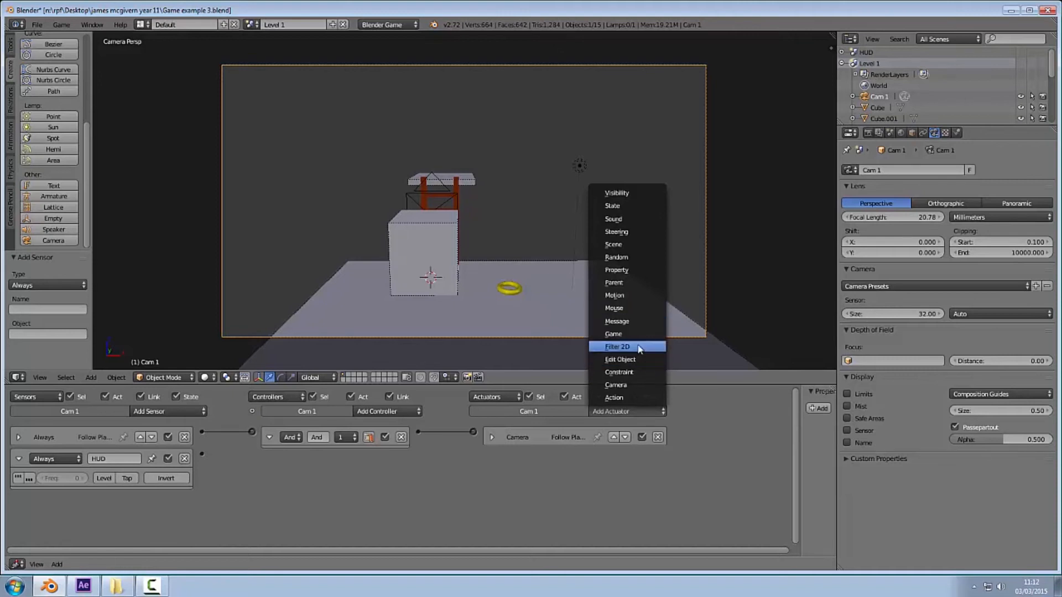
{"action": "left_click", "coordinate": [635, 245]}
{"action": "left_click", "coordinate": [583, 479]}
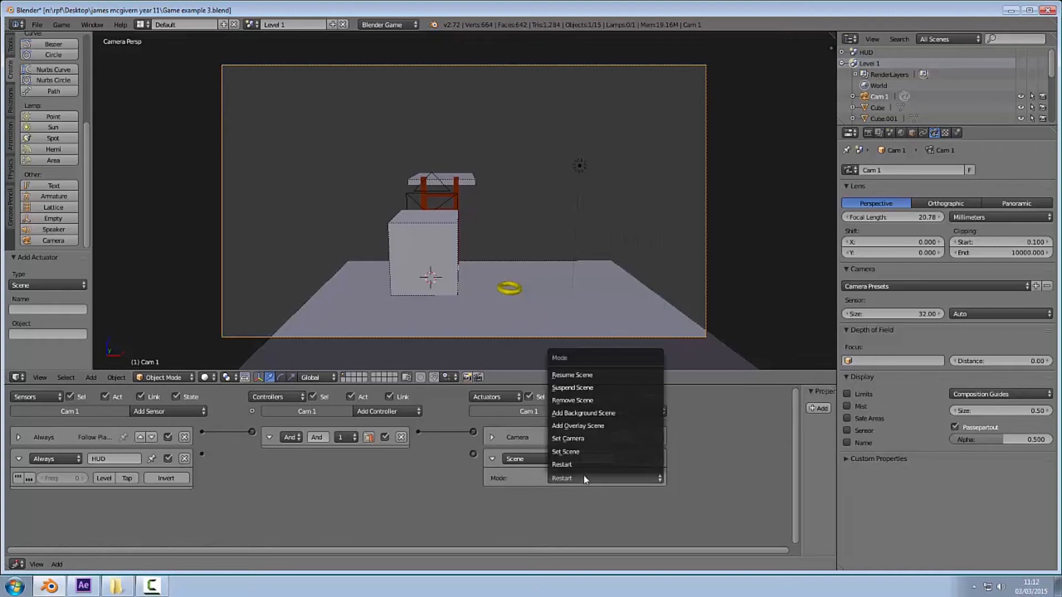
{"action": "left_click", "coordinate": [600, 428]}
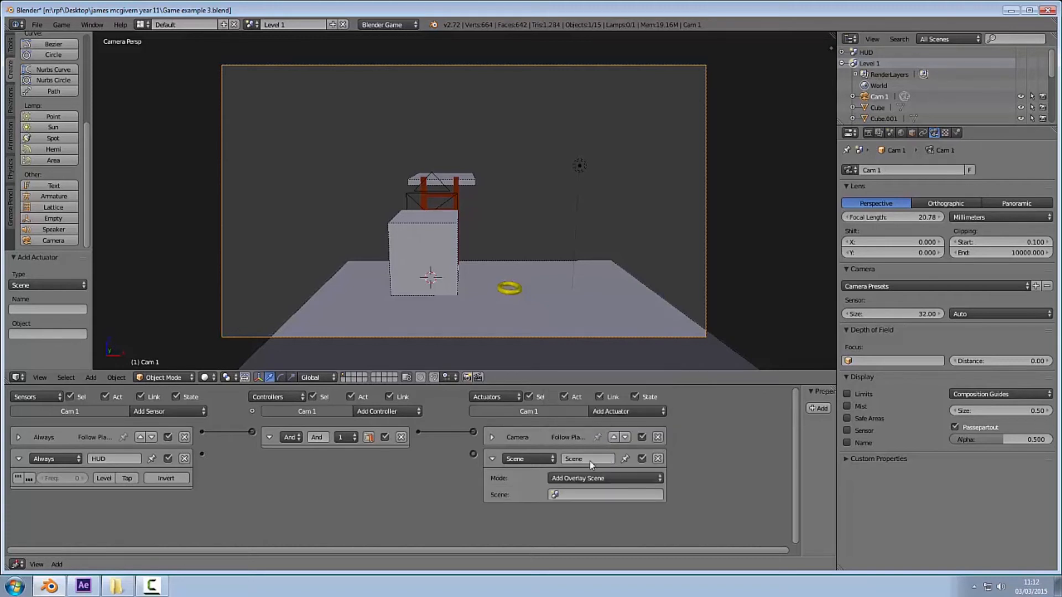
{"action": "left_click", "coordinate": [579, 495]}
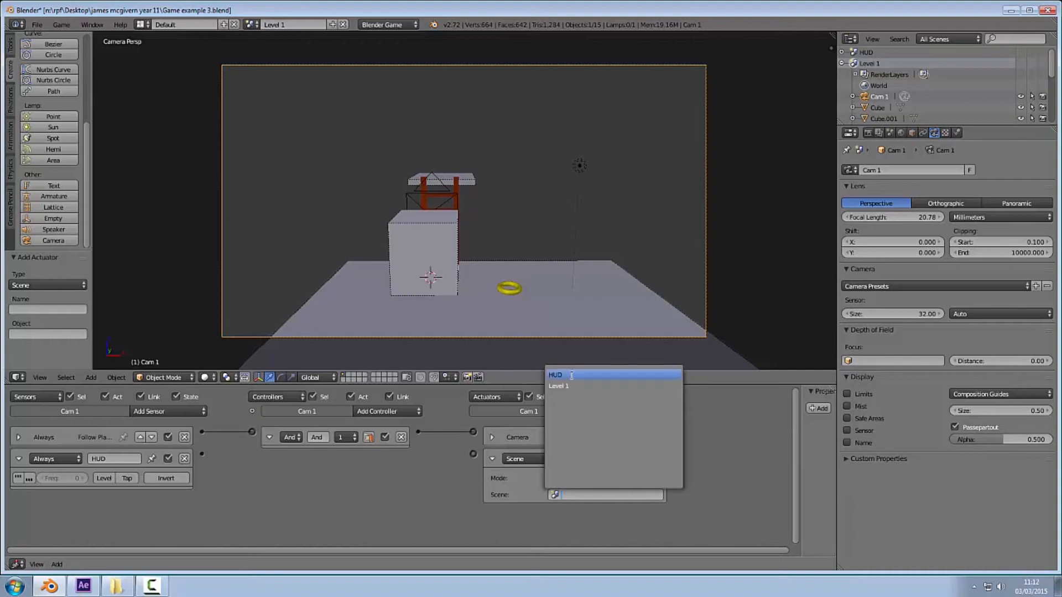
{"action": "left_click", "coordinate": [571, 374]}
Name the Scene actuator HUD and link the HUD Always sensor to it.
{"action": "left_click", "coordinate": [588, 458]}
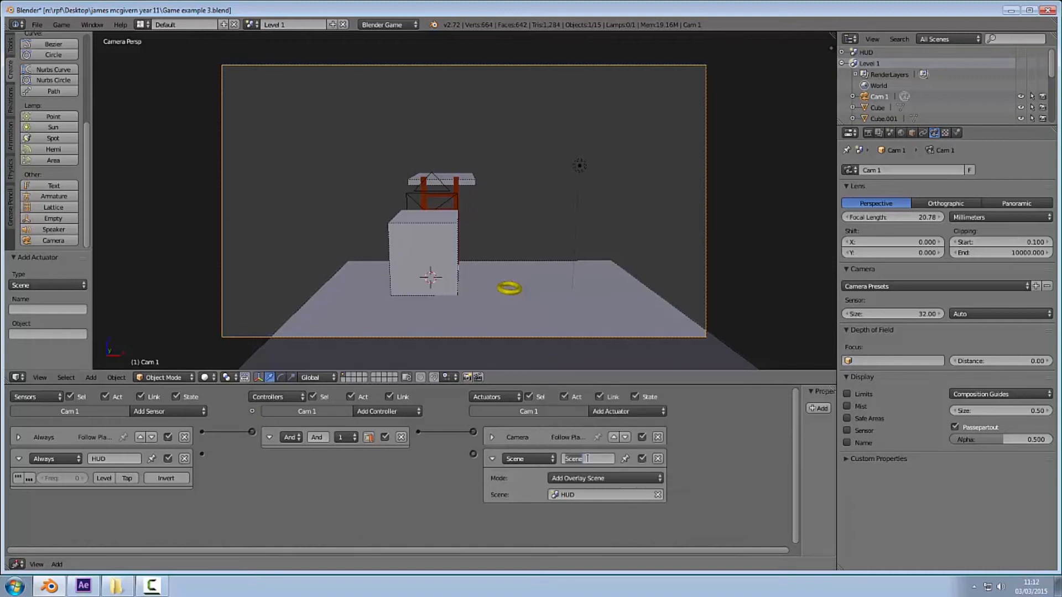
{"action": "type", "text": "HUD"}
{"action": "key", "text": "Return"}
{"action": "left_click_drag", "start_coordinate": [202, 454], "coordinate": [473, 454]}
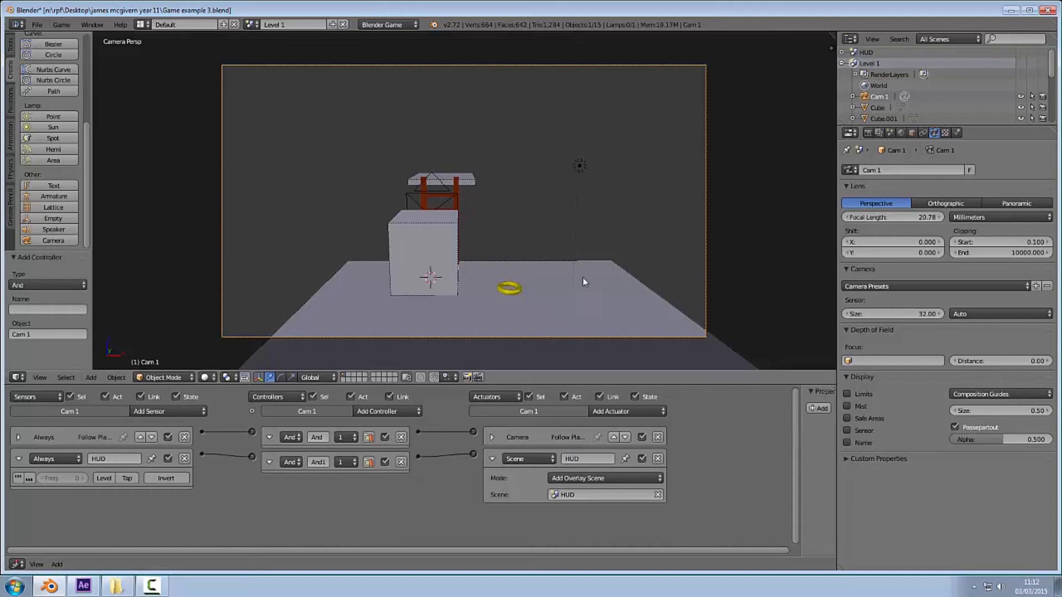
Run the game to check the HUD overlay over Level 1, and exit it.
{"action": "key", "text": "p"}
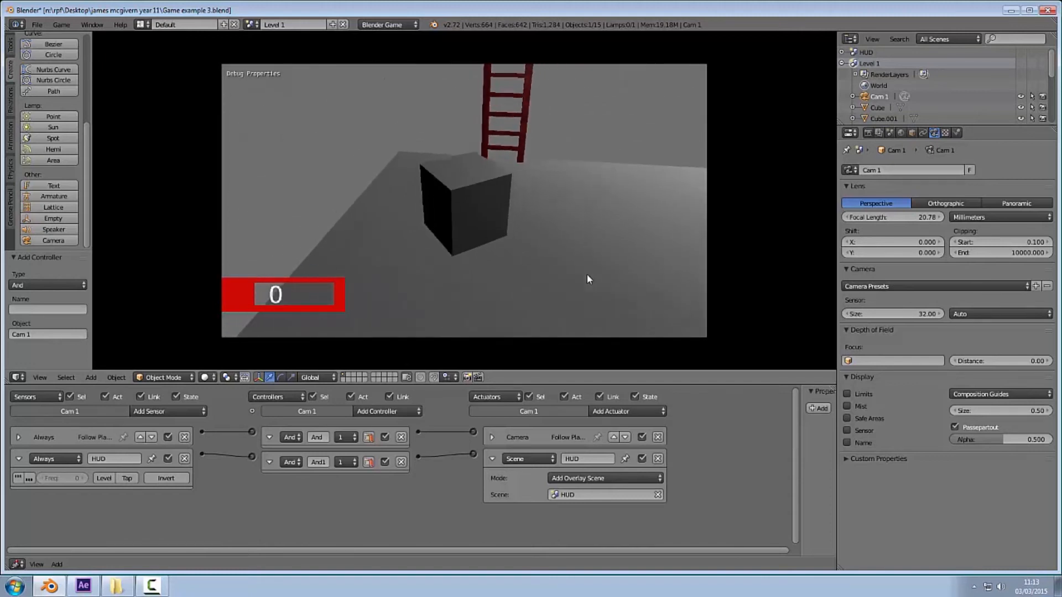
{"action": "key", "text": "Escape"}
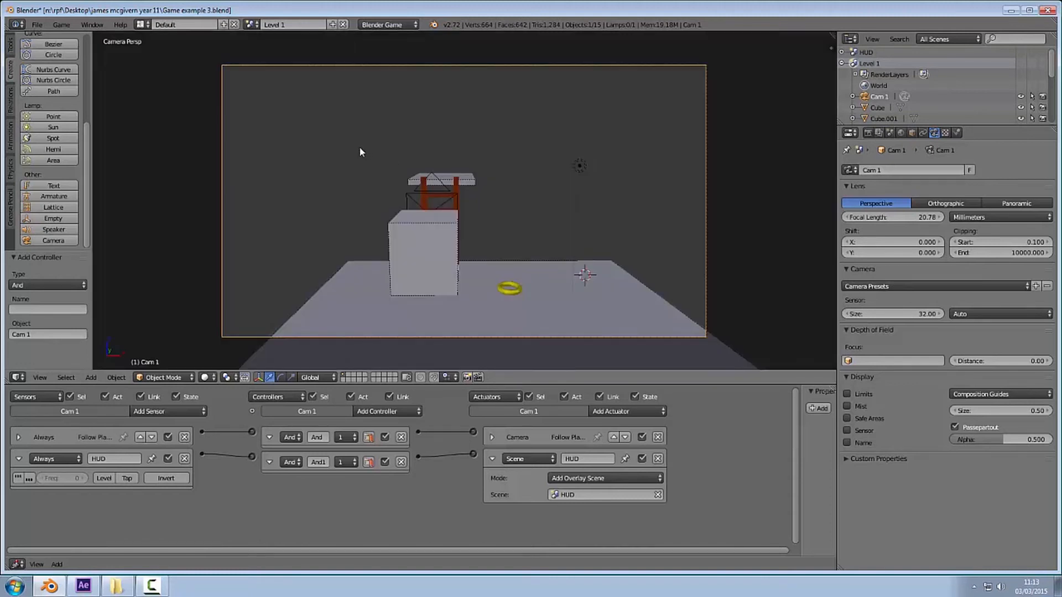
In the HUD scene, add a text game property to the 0 text object and set its type to Integer.
{"action": "left_click", "coordinate": [252, 24]}
{"action": "left_click", "coordinate": [259, 40]}
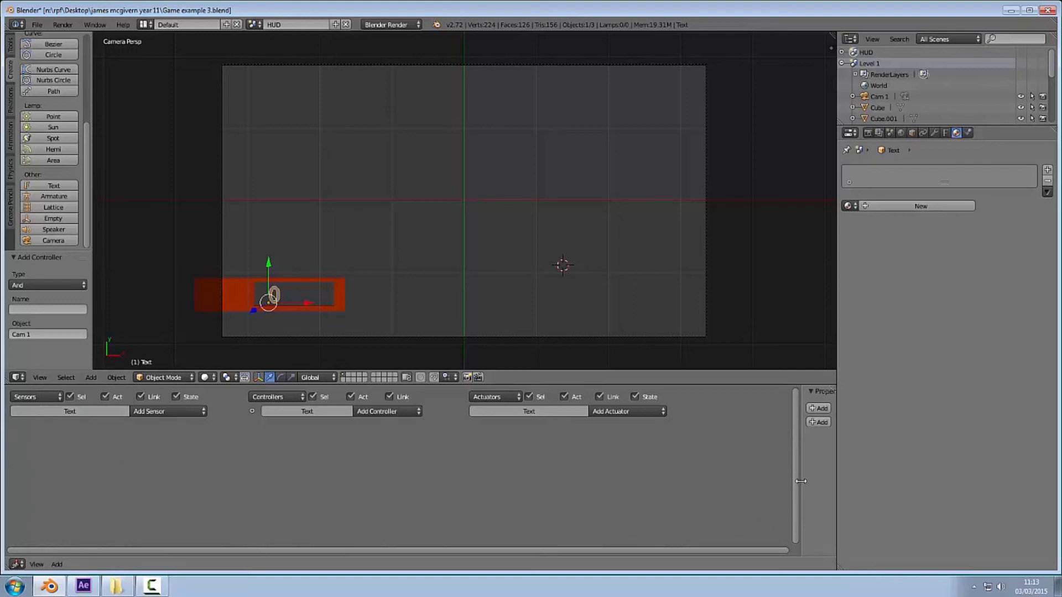
{"action": "left_click_drag", "start_coordinate": [801, 482], "coordinate": [655, 470]}
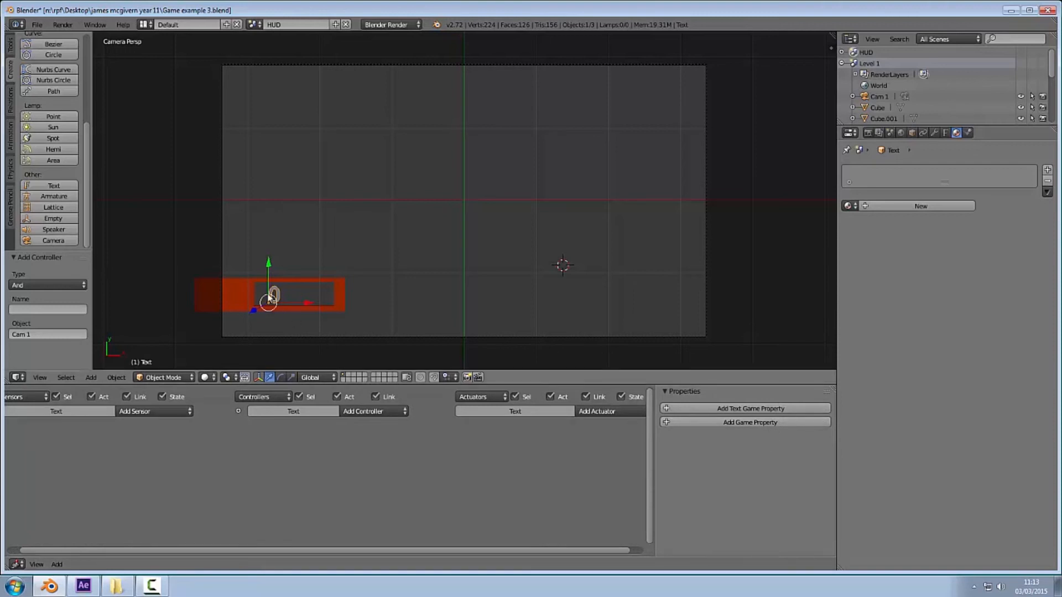
{"action": "left_click", "coordinate": [746, 410]}
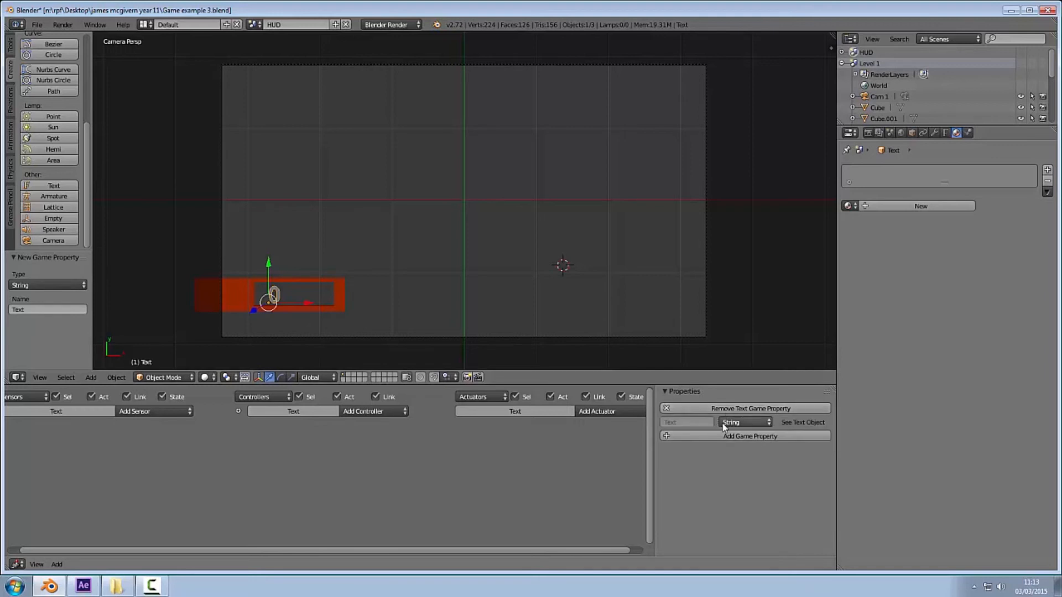
{"action": "left_click", "coordinate": [747, 423]}
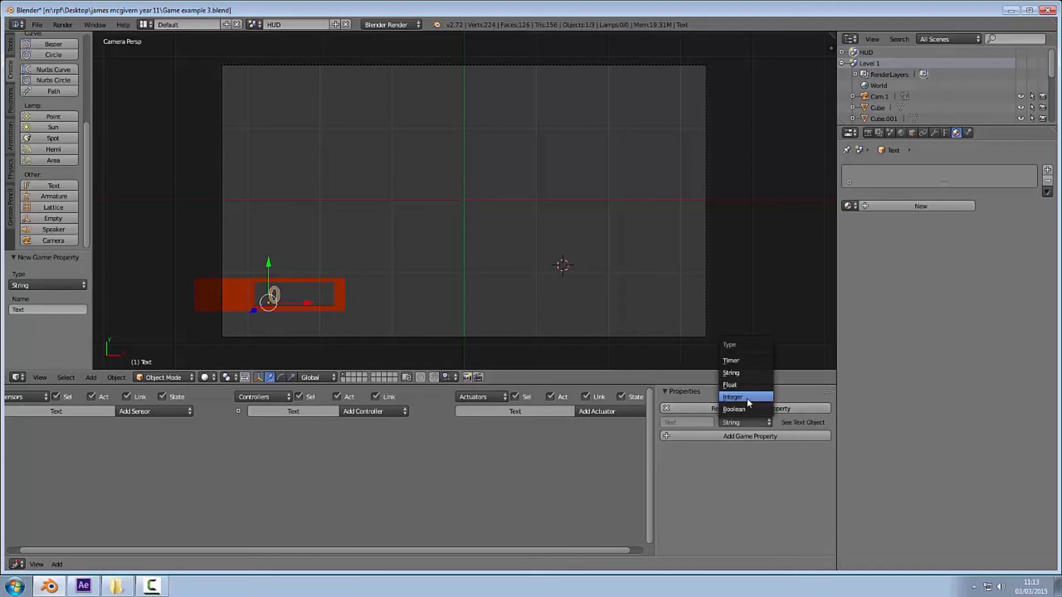
{"action": "left_click", "coordinate": [748, 398]}
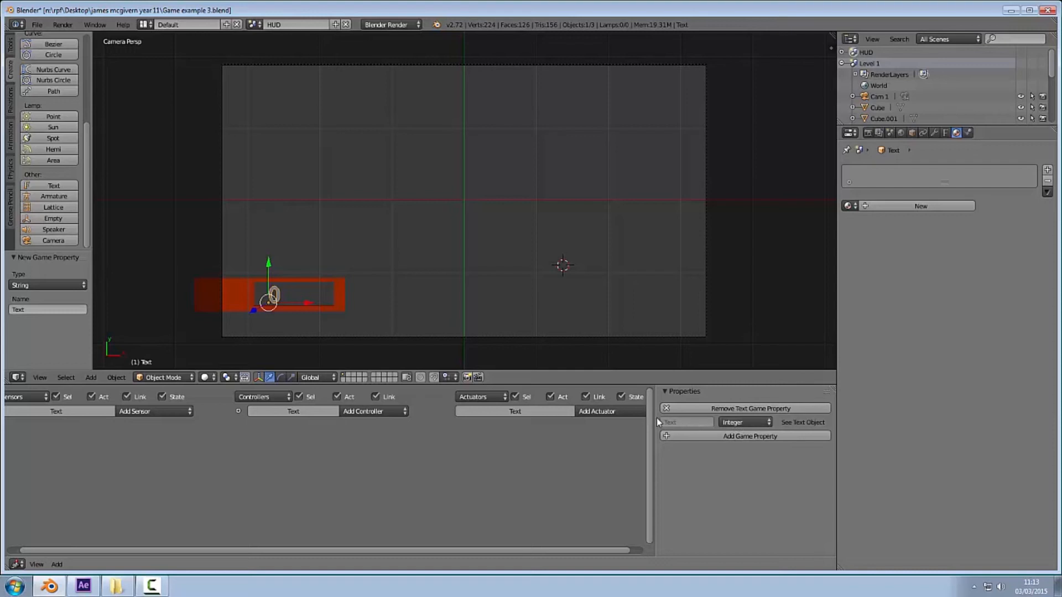
{"action": "left_click_drag", "start_coordinate": [657, 420], "coordinate": [780, 421]}
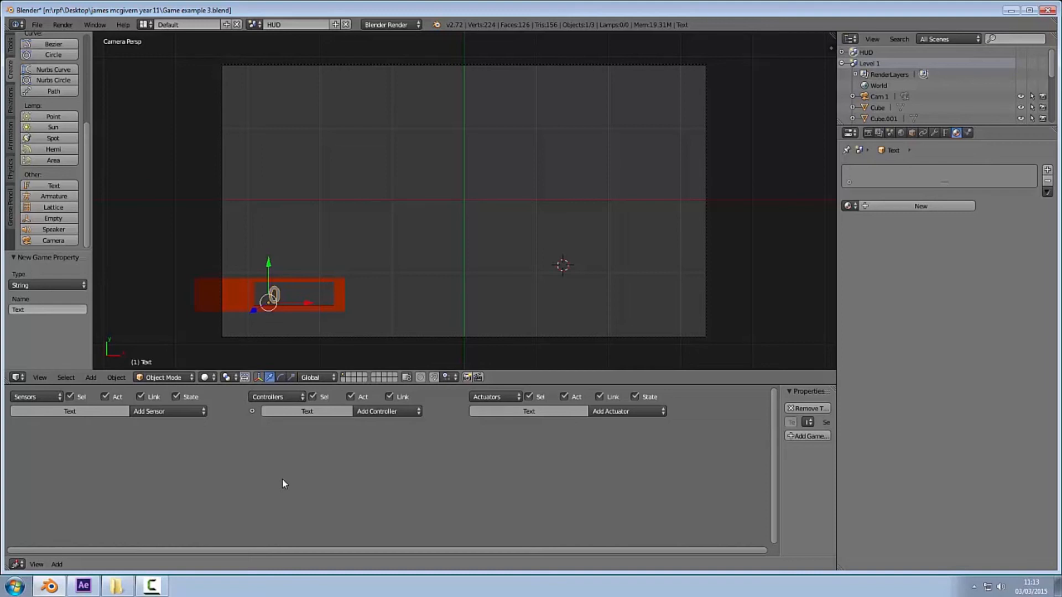
Add a Message sensor named Score up with the subject up to the text object.
{"action": "left_click", "coordinate": [182, 412]}
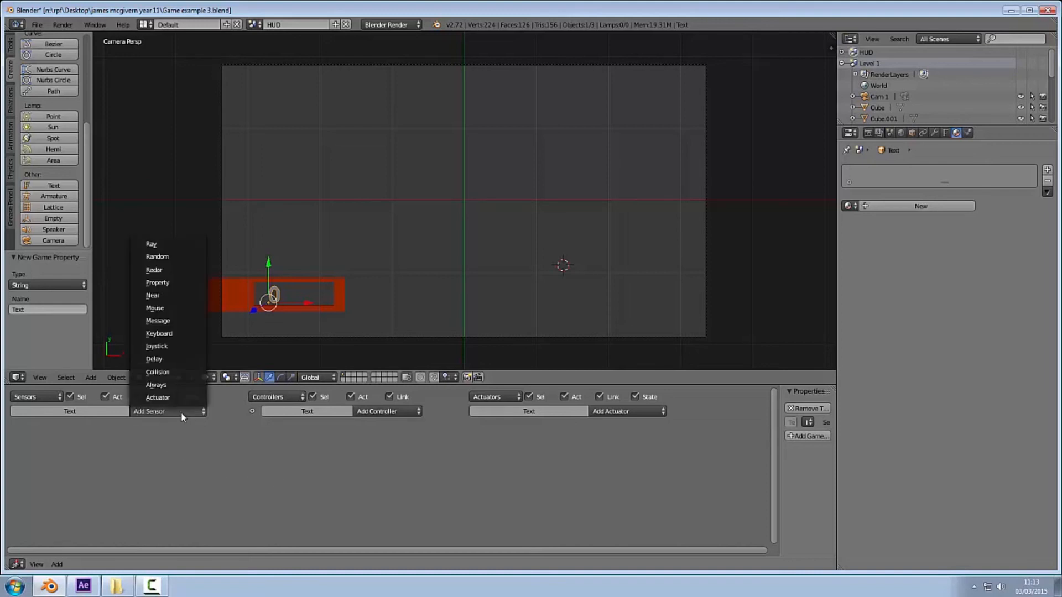
{"action": "left_click", "coordinate": [160, 321]}
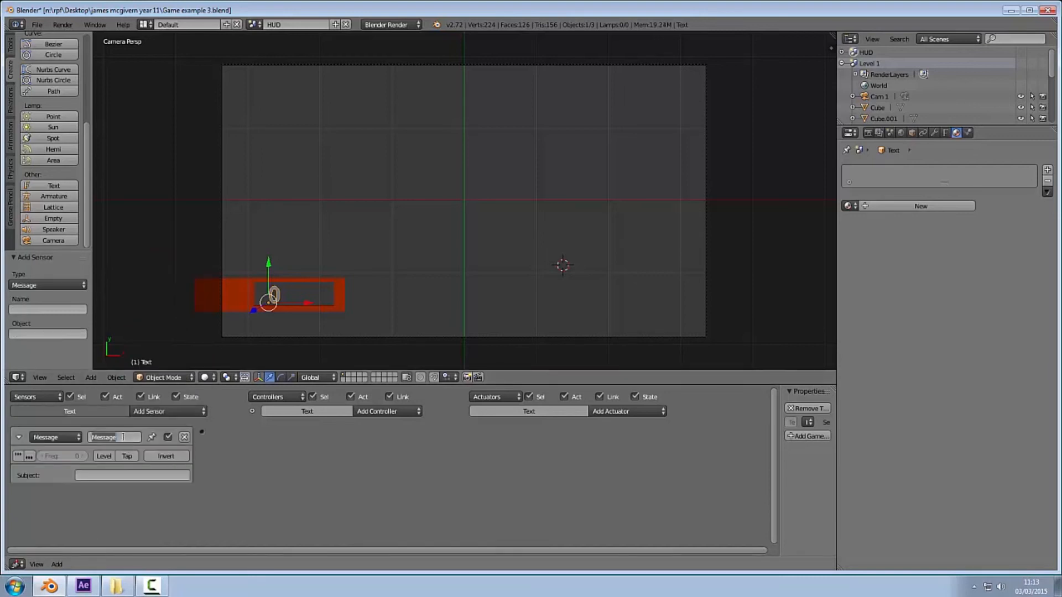
{"action": "type", "text": "Score up"}
{"action": "key", "text": "Return"}
{"action": "left_click", "coordinate": [141, 476]}
{"action": "key", "text": "Return"}
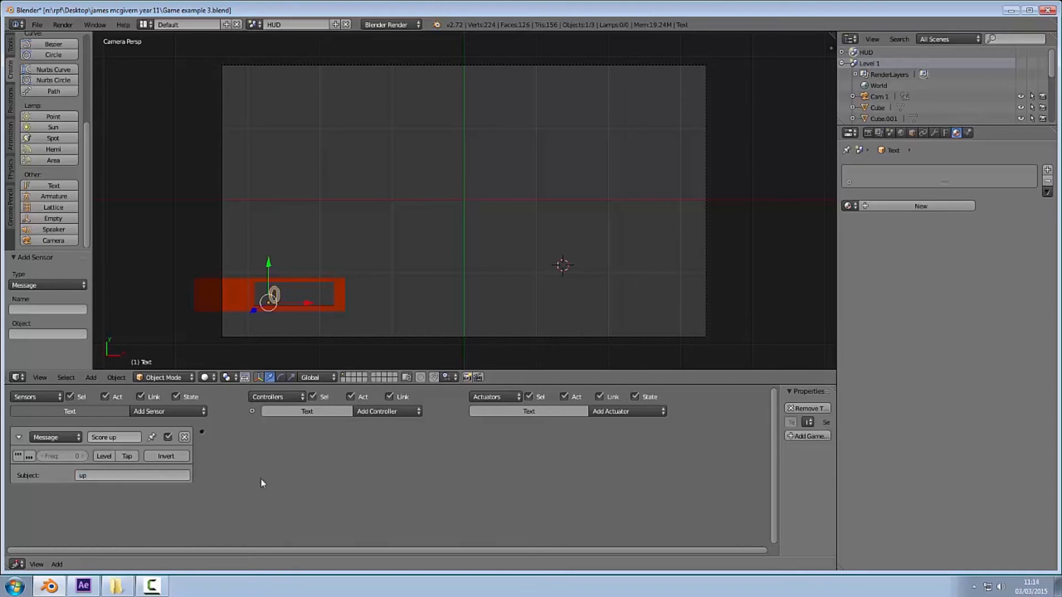
Add a Property actuator named Score up to the text object.
{"action": "left_click", "coordinate": [632, 412]}
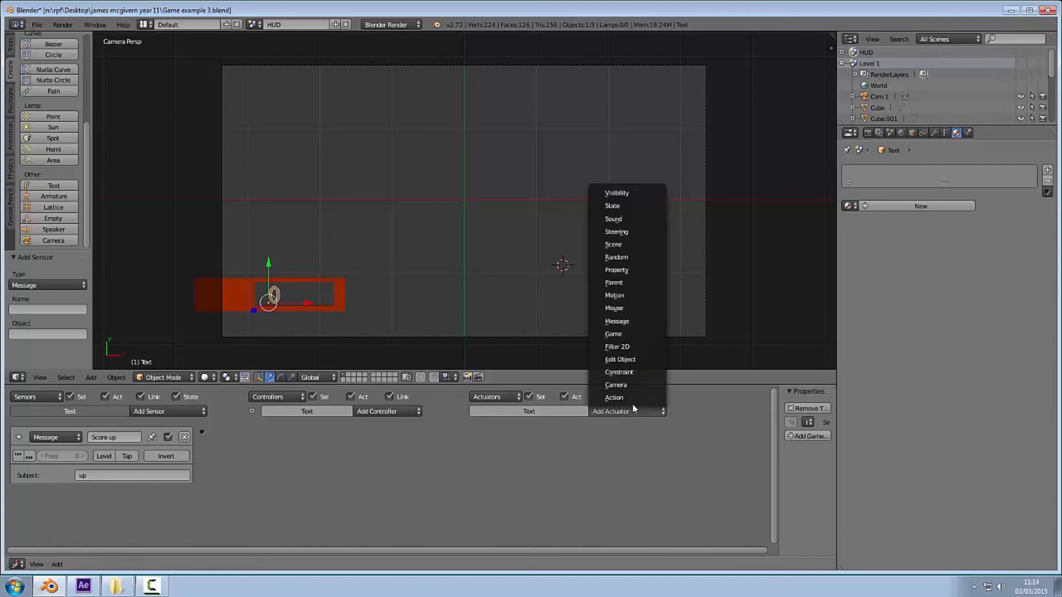
{"action": "left_click", "coordinate": [636, 270]}
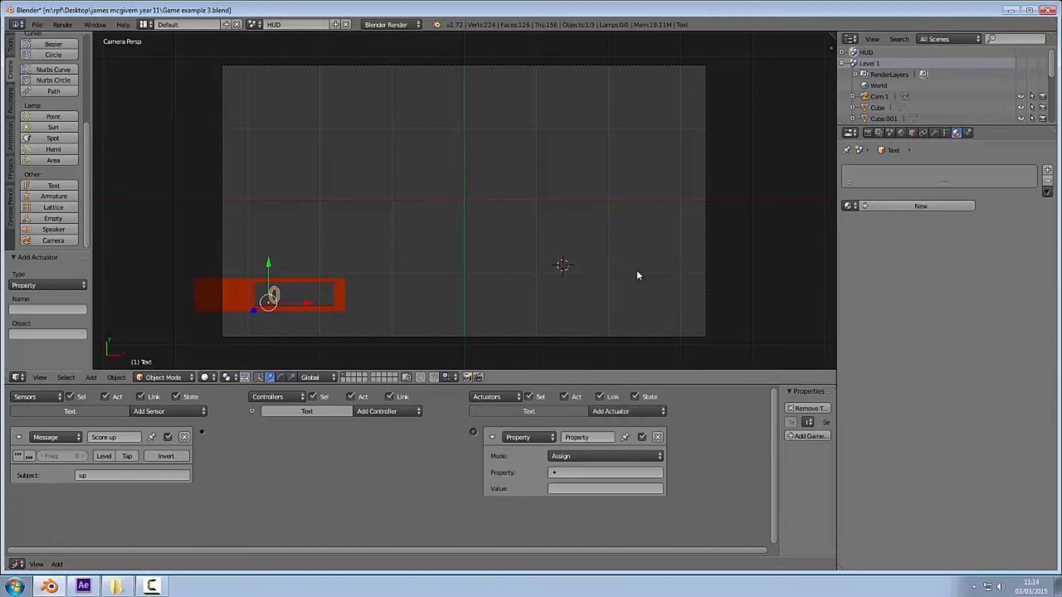
{"action": "left_click", "coordinate": [589, 436]}
{"action": "type", "text": "Scor"}
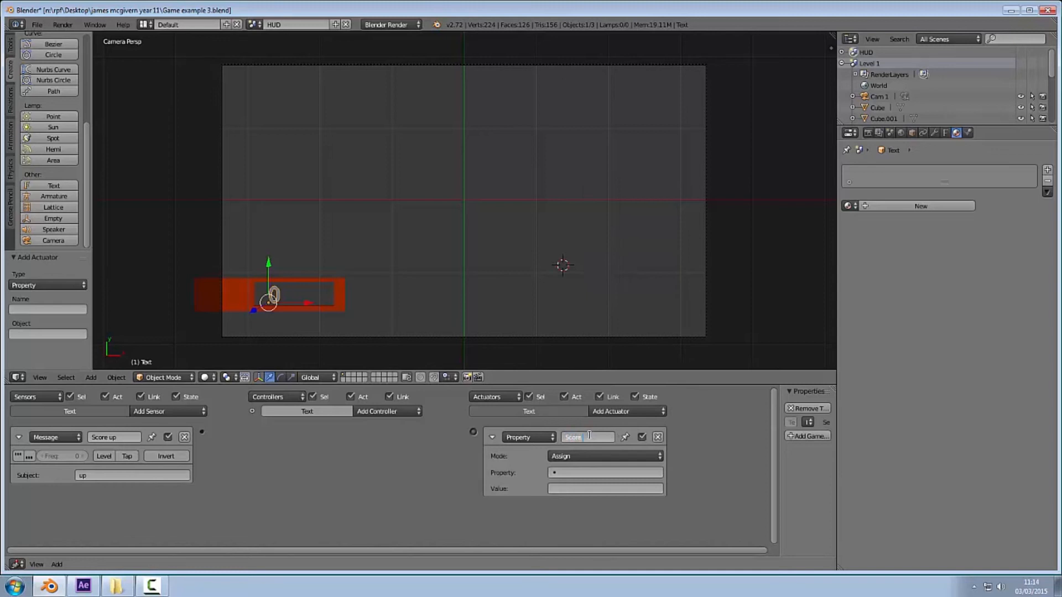
{"action": "type", "text": "e up"}
Set the Score up actuator to Add mode on the Text property with value 1 and link the Score up sensor to it.
{"action": "left_click", "coordinate": [636, 457]}
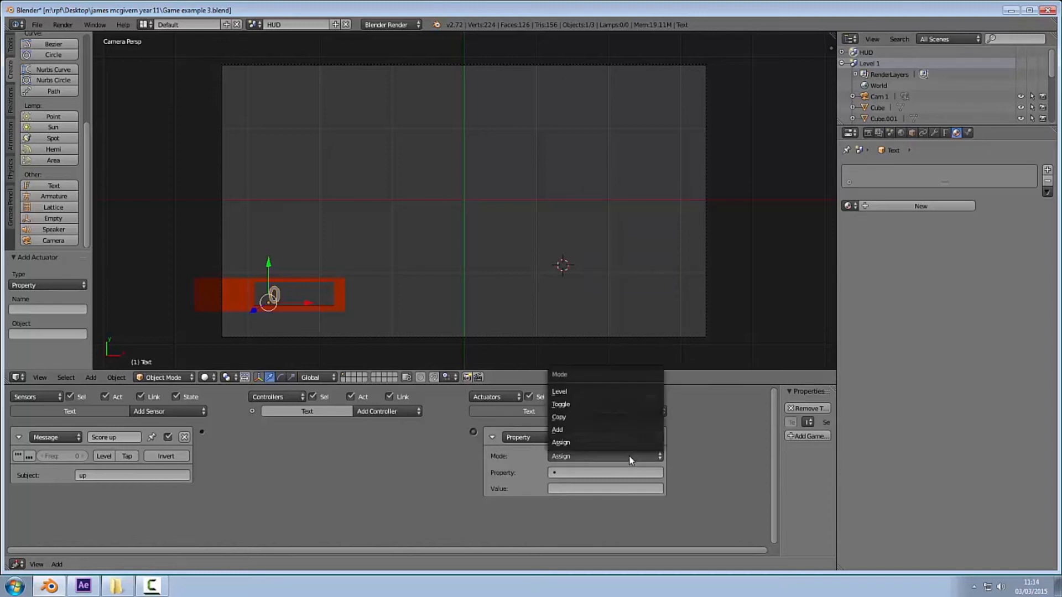
{"action": "left_click", "coordinate": [601, 431]}
{"action": "left_click", "coordinate": [585, 473]}
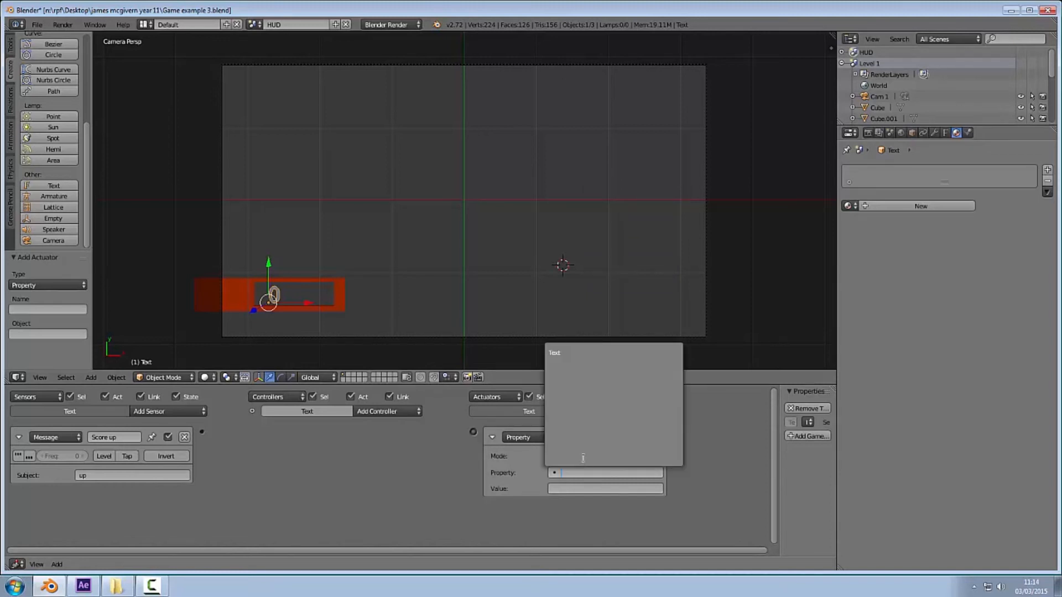
{"action": "left_click", "coordinate": [576, 354]}
{"action": "left_click", "coordinate": [601, 487]}
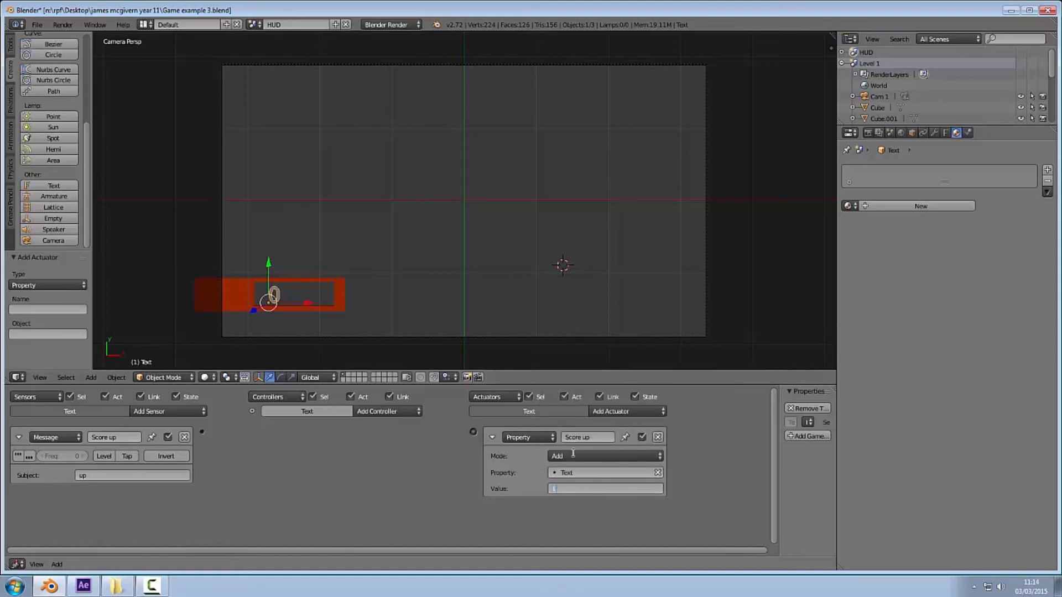
{"action": "key", "text": "Return"}
{"action": "left_click_drag", "start_coordinate": [203, 432], "coordinate": [473, 432]}
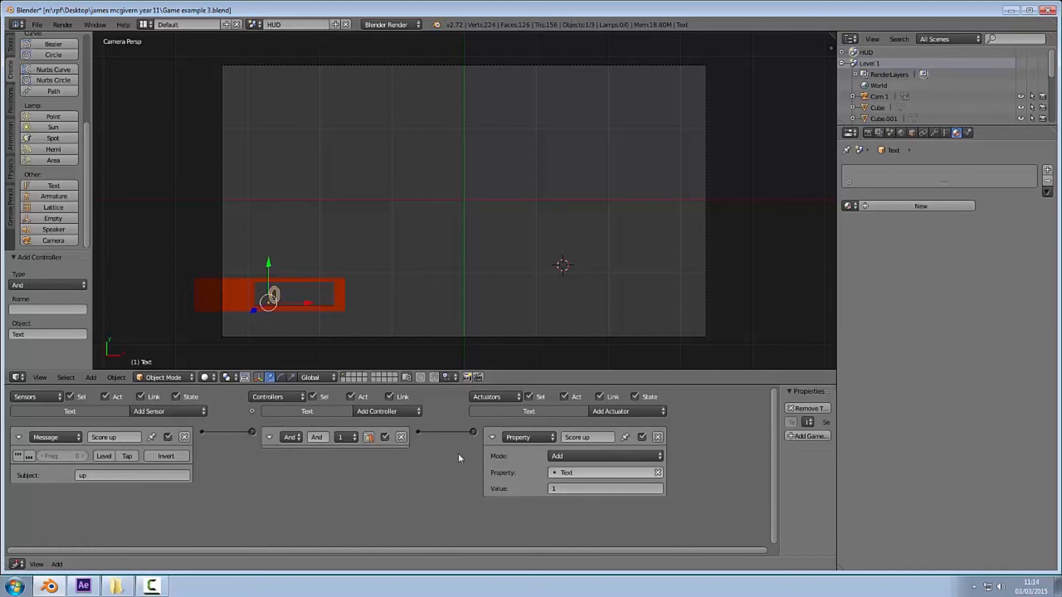
Add a second Message sensor named Reset with the subject reset to the HUD text object.
{"action": "left_click", "coordinate": [163, 412]}
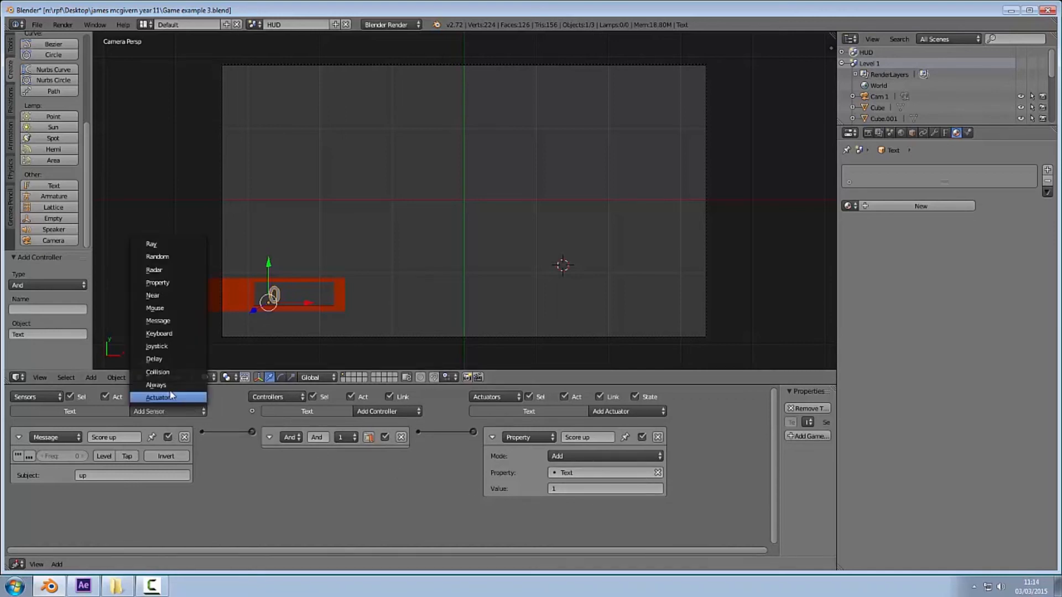
{"action": "left_click", "coordinate": [166, 321]}
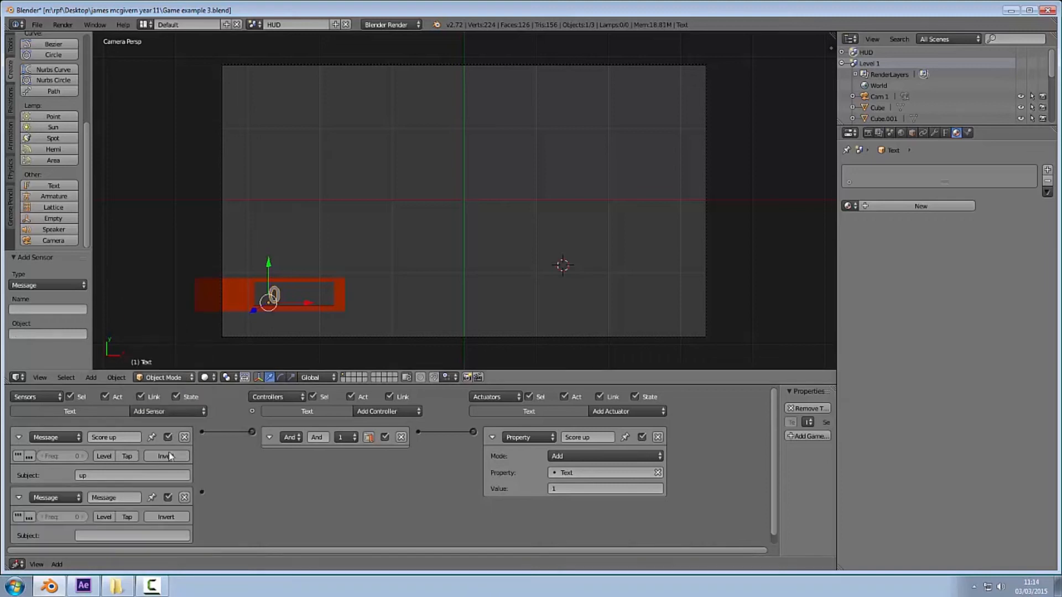
{"action": "left_click", "coordinate": [116, 495]}
{"action": "type", "text": "B"}
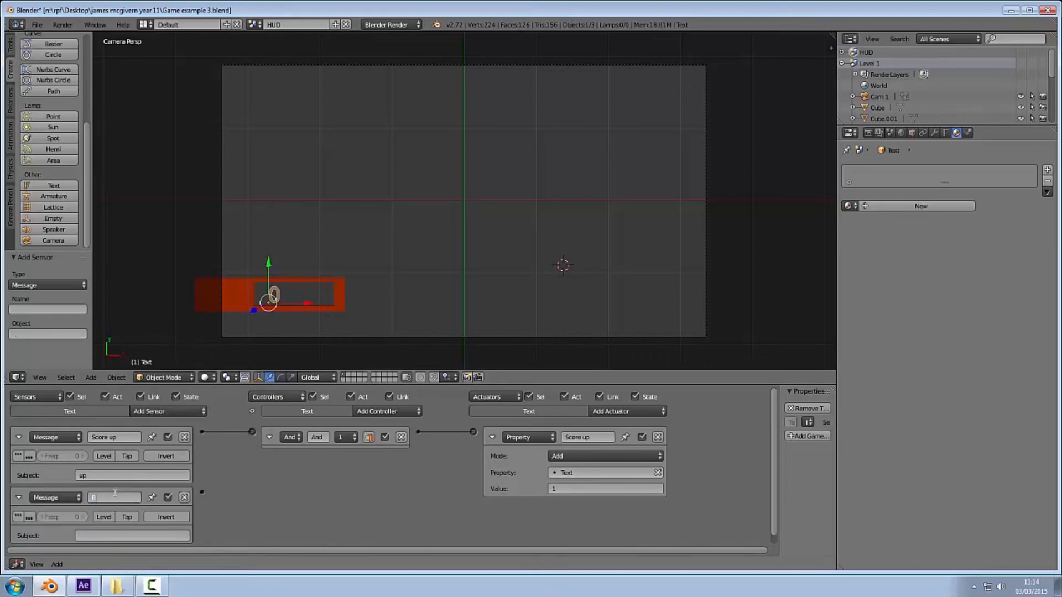
{"action": "left_click", "coordinate": [105, 537]}
{"action": "type", "text": "reset"}
{"action": "key", "text": "Return"}
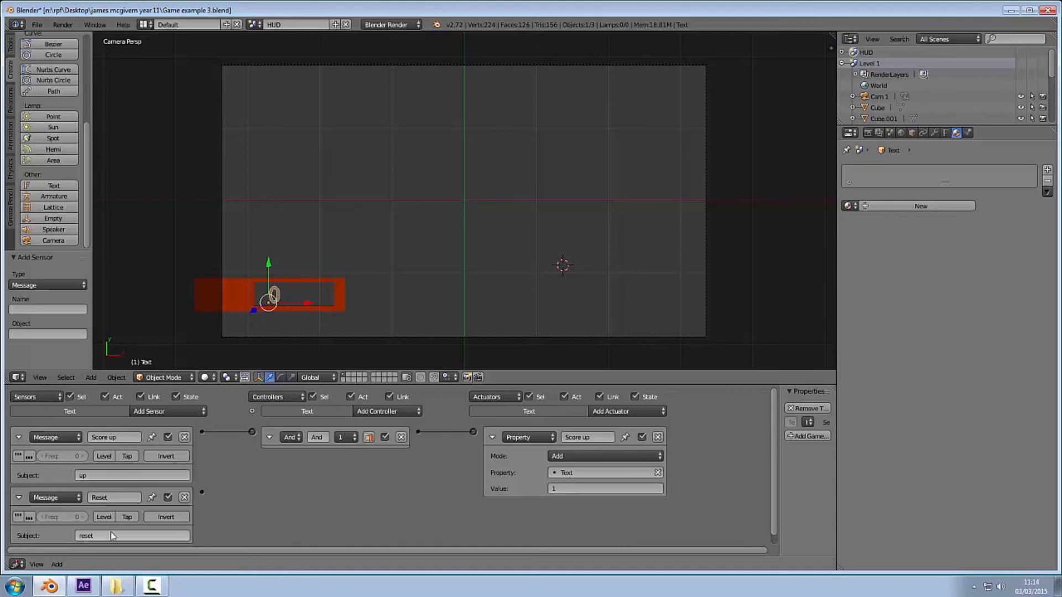
Add a second Property actuator named reset to the HUD text object.
{"action": "left_click", "coordinate": [635, 411]}
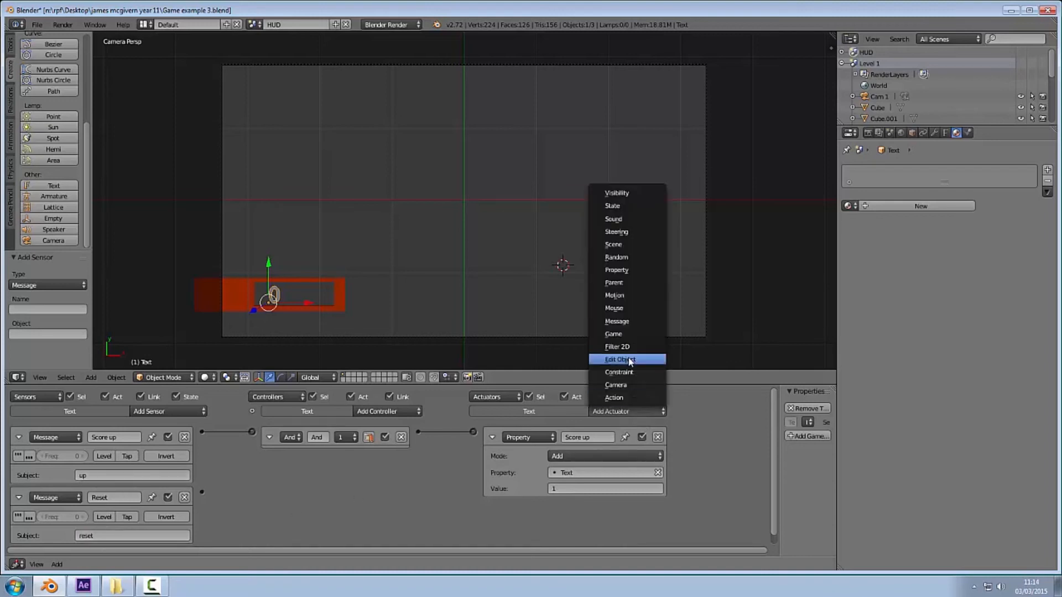
{"action": "left_click", "coordinate": [637, 271]}
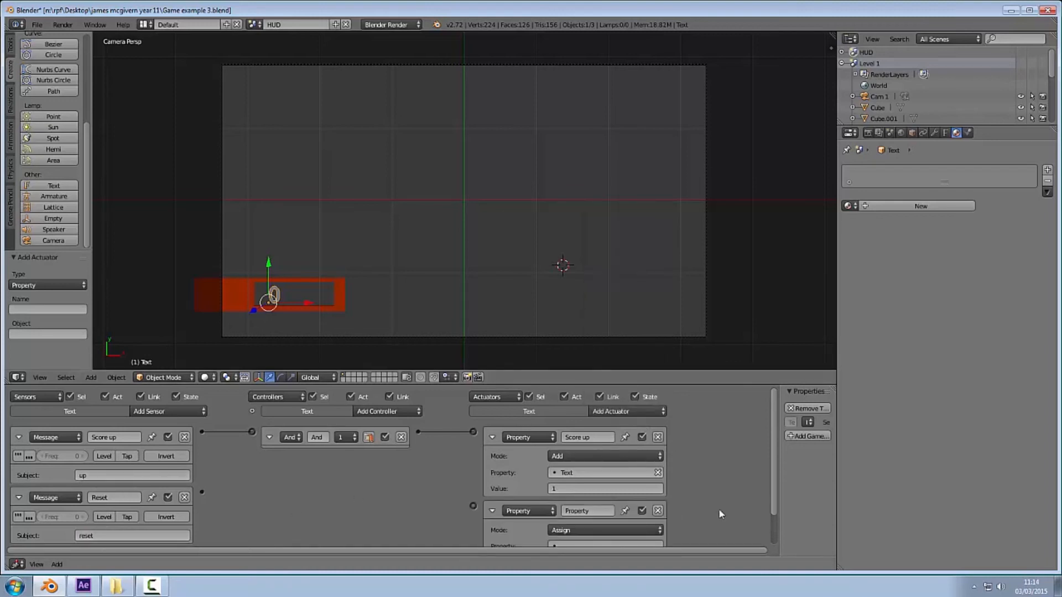
{"action": "scroll", "coordinate": [772, 480], "scroll_direction": "down", "scroll_amount": 1}
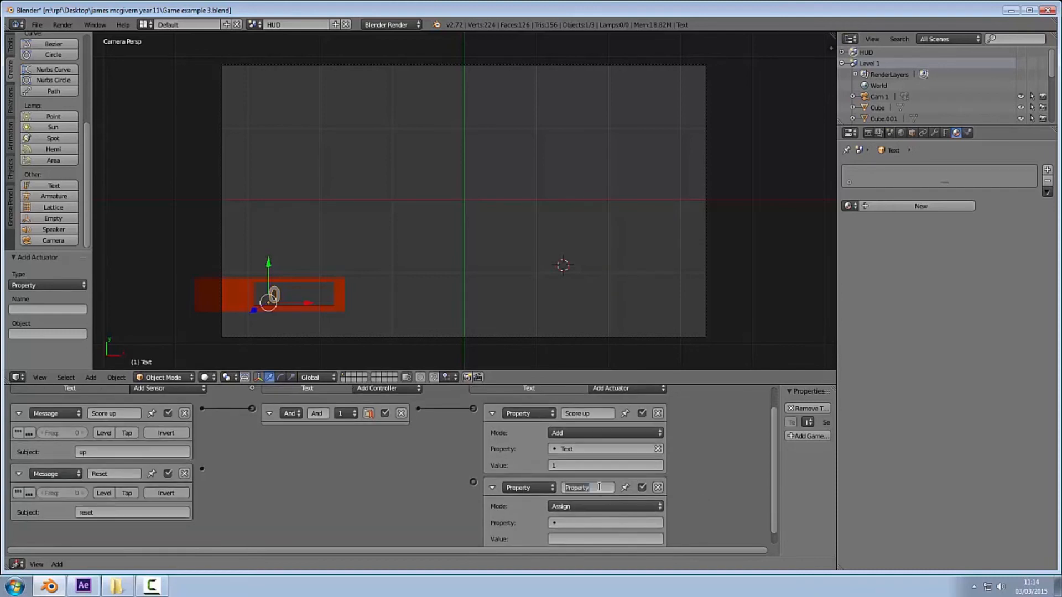
{"action": "type", "text": "reset"}
{"action": "key", "text": "Return"}
Make the reset actuator assign the value 0 to the Text property and link the Reset sensor to it.
{"action": "left_click", "coordinate": [578, 523]}
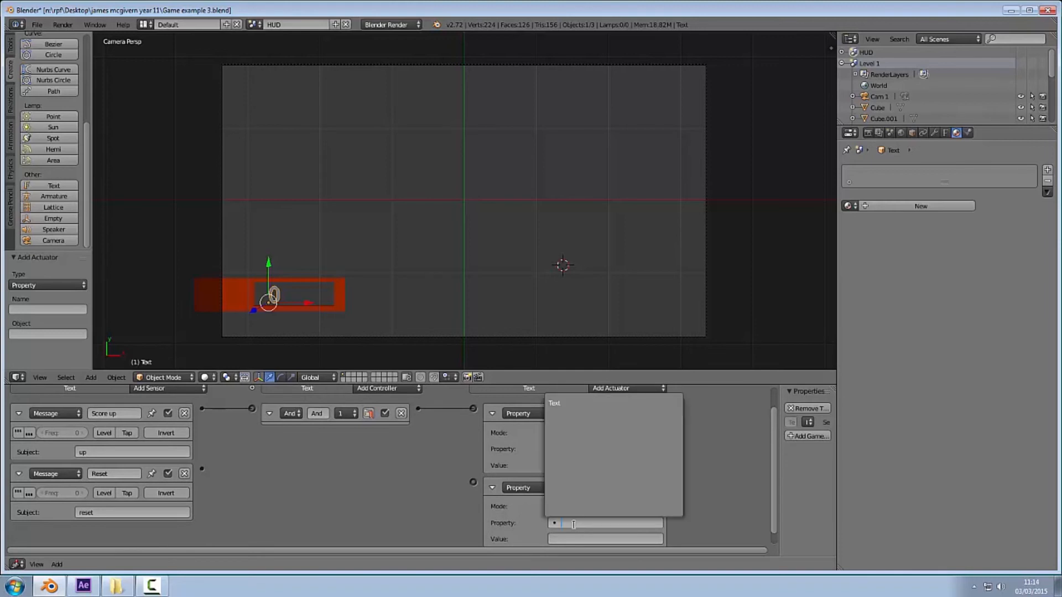
{"action": "left_click", "coordinate": [589, 404]}
{"action": "left_click", "coordinate": [578, 538]}
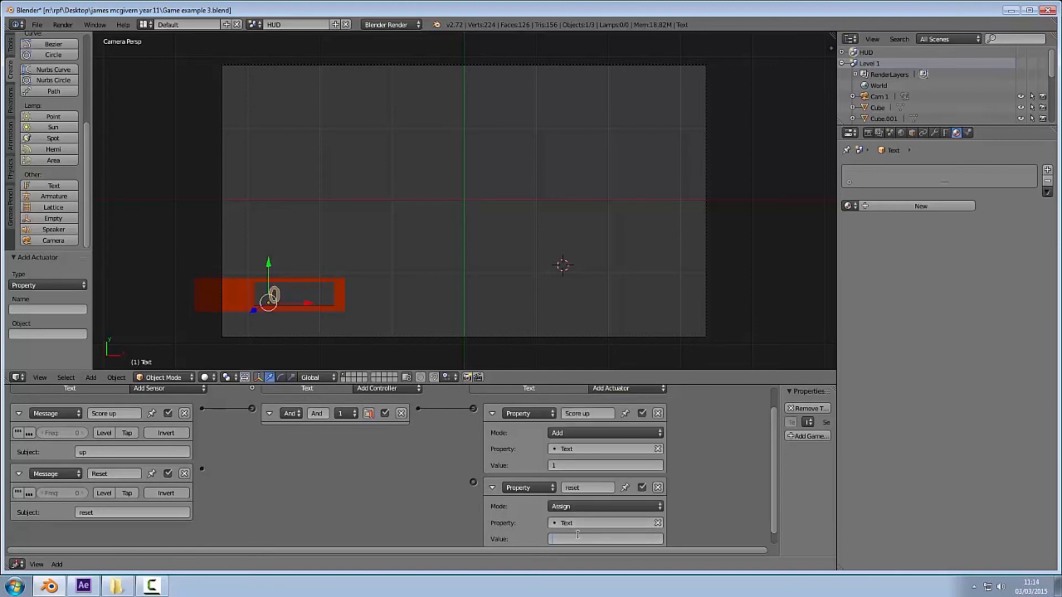
{"action": "key", "text": "Return"}
{"action": "left_click_drag", "start_coordinate": [201, 469], "coordinate": [473, 481]}
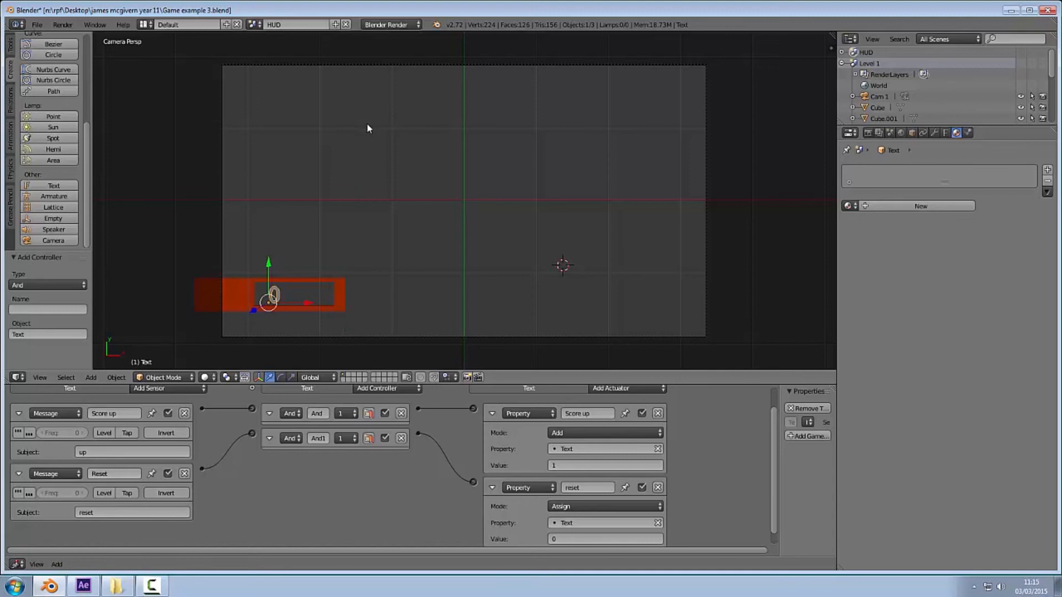
Switch to the Level 1 scene, select the Player 1 cube and enlarge the logic editor area.
{"action": "left_click", "coordinate": [255, 25]}
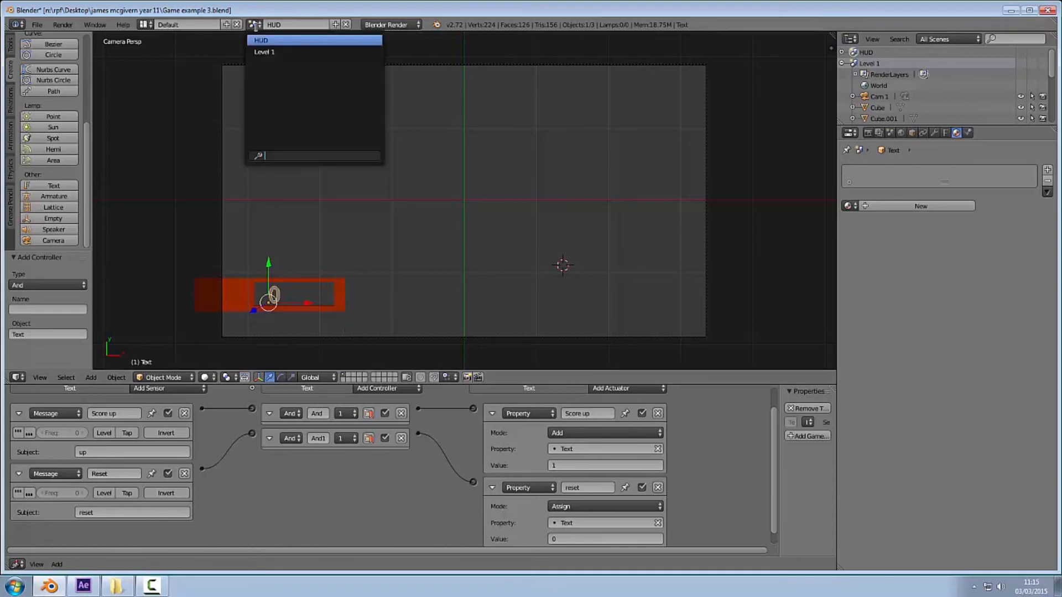
{"action": "left_click", "coordinate": [285, 50]}
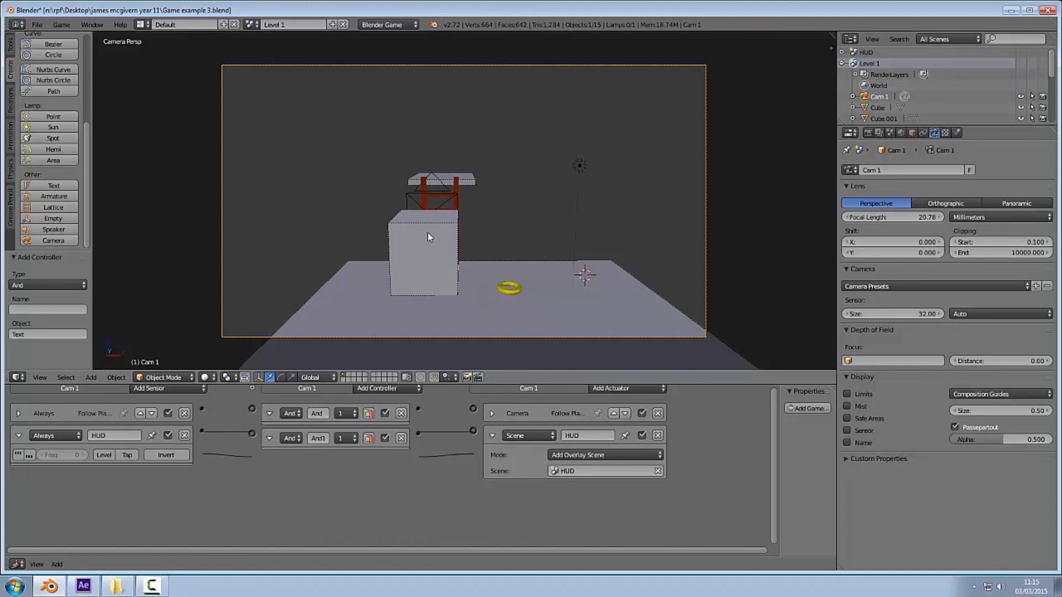
{"action": "right_click", "coordinate": [437, 263]}
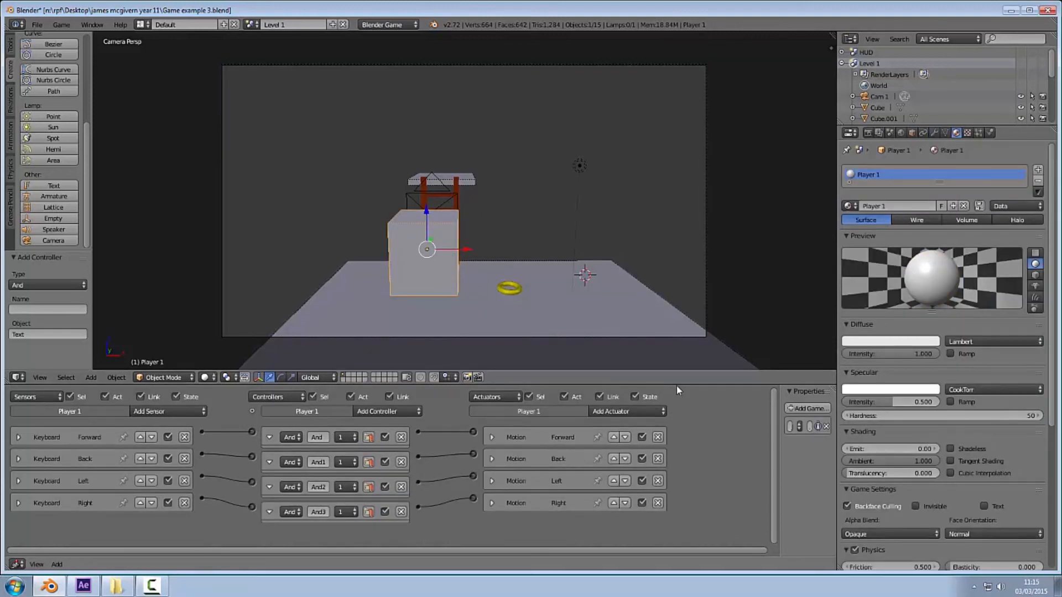
{"action": "left_click_drag", "start_coordinate": [675, 385], "coordinate": [676, 321]}
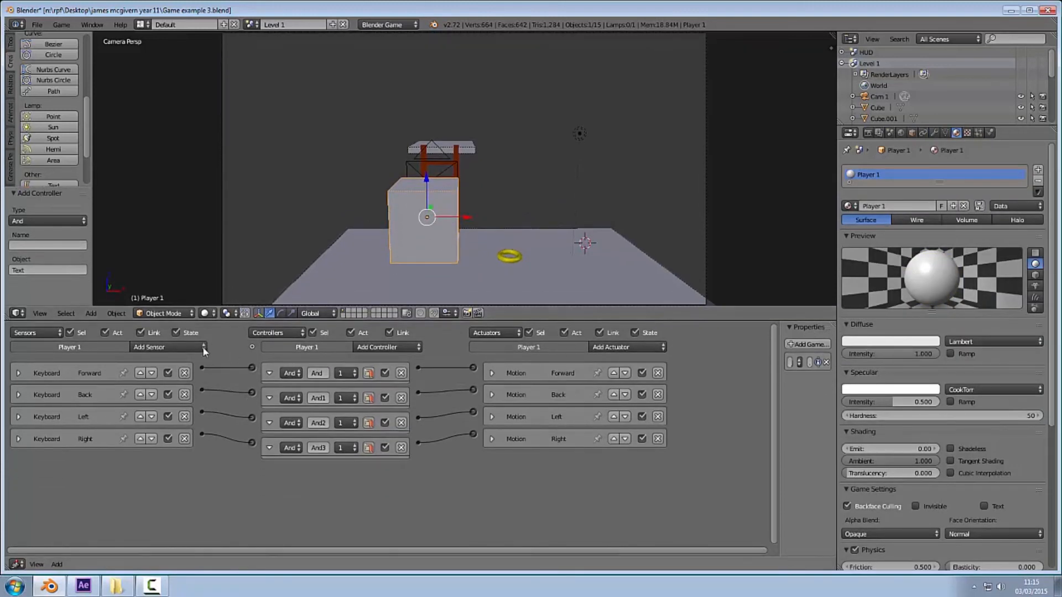
Add a Collision sensor named Score up to Player 1 that detects the coin material.
{"action": "left_click", "coordinate": [177, 347]}
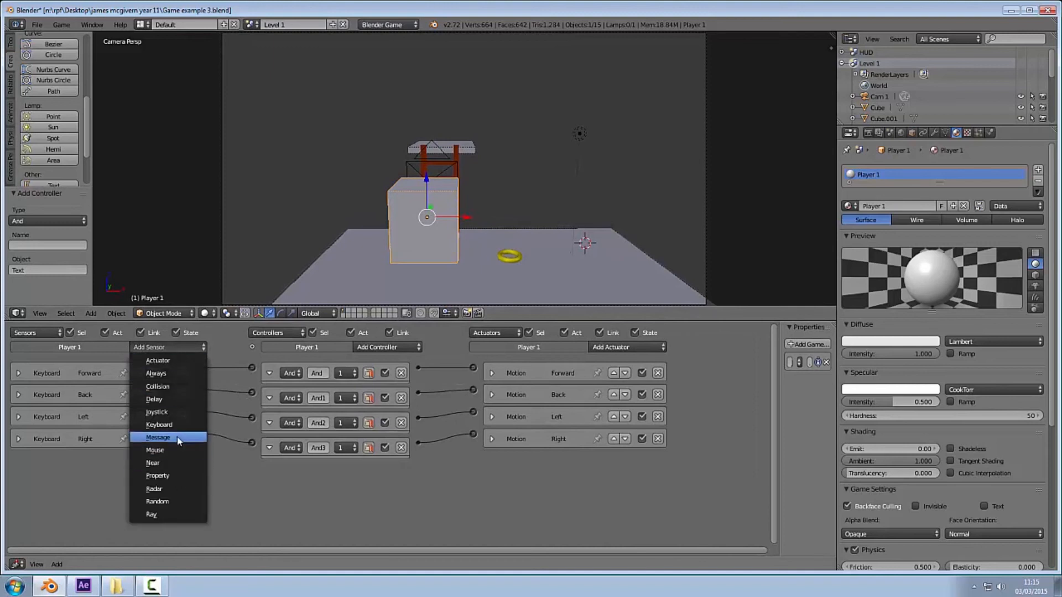
{"action": "left_click", "coordinate": [165, 386]}
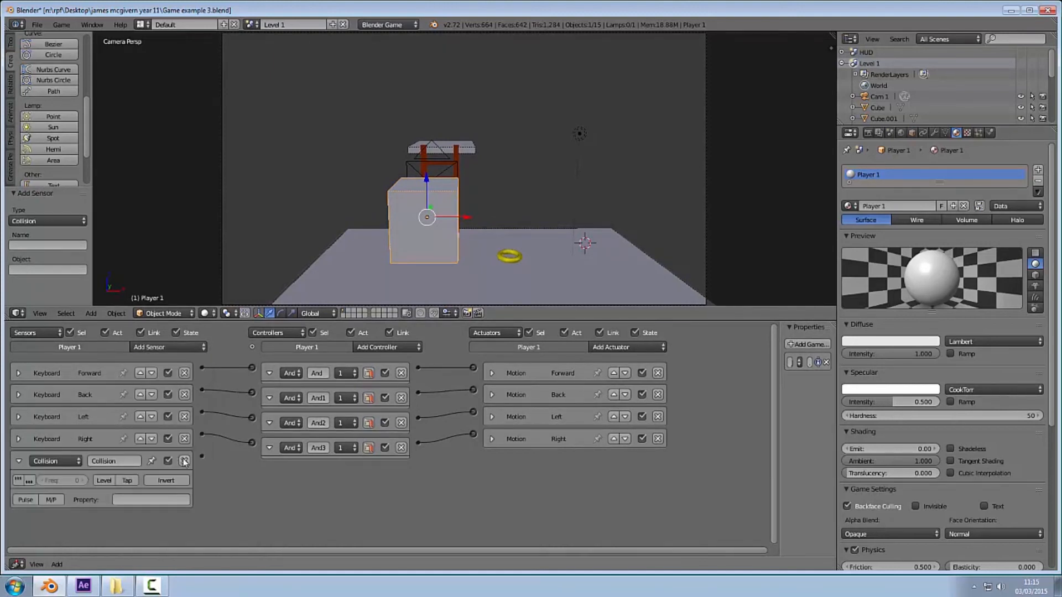
{"action": "double_click", "coordinate": [103, 465]}
{"action": "type", "text": "Score up"}
{"action": "key", "text": "Return"}
{"action": "left_click", "coordinate": [50, 500]}
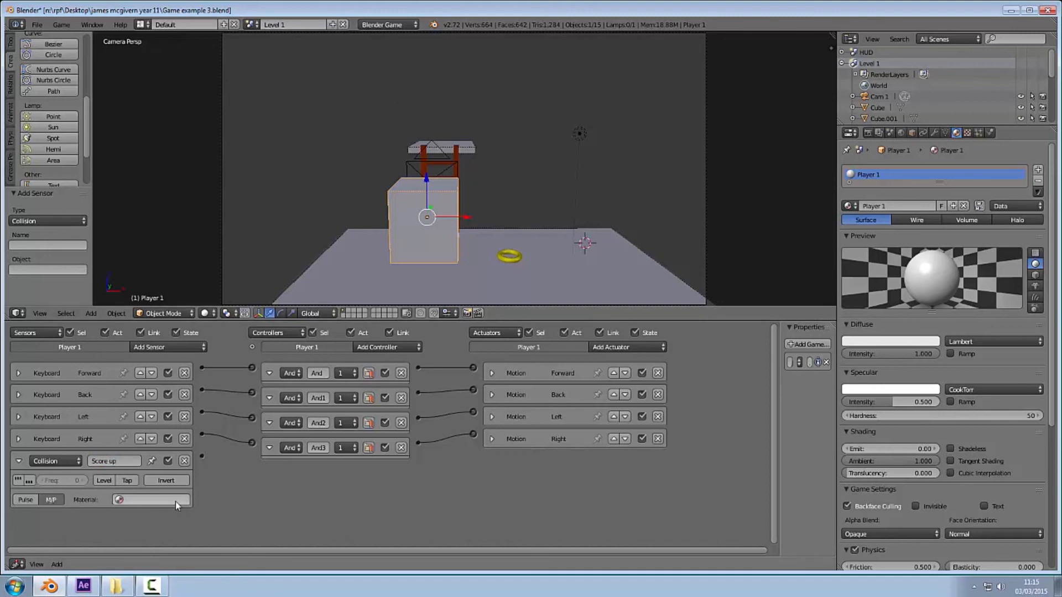
{"action": "left_click", "coordinate": [166, 500]}
{"action": "left_click", "coordinate": [170, 380]}
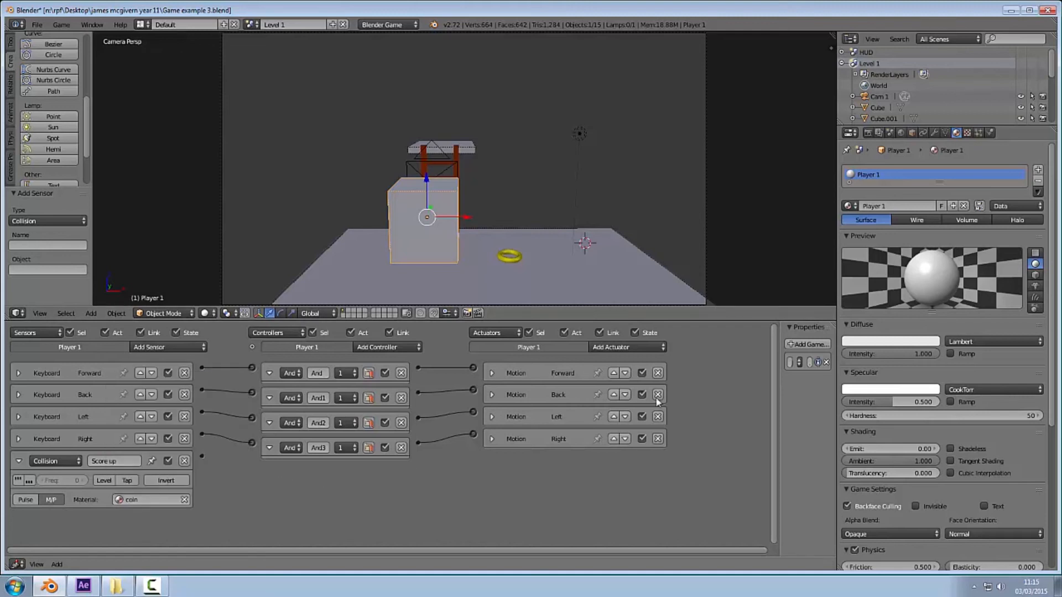
Add a Message actuator to Player 1 and address it to the Text object.
{"action": "left_click", "coordinate": [630, 346]}
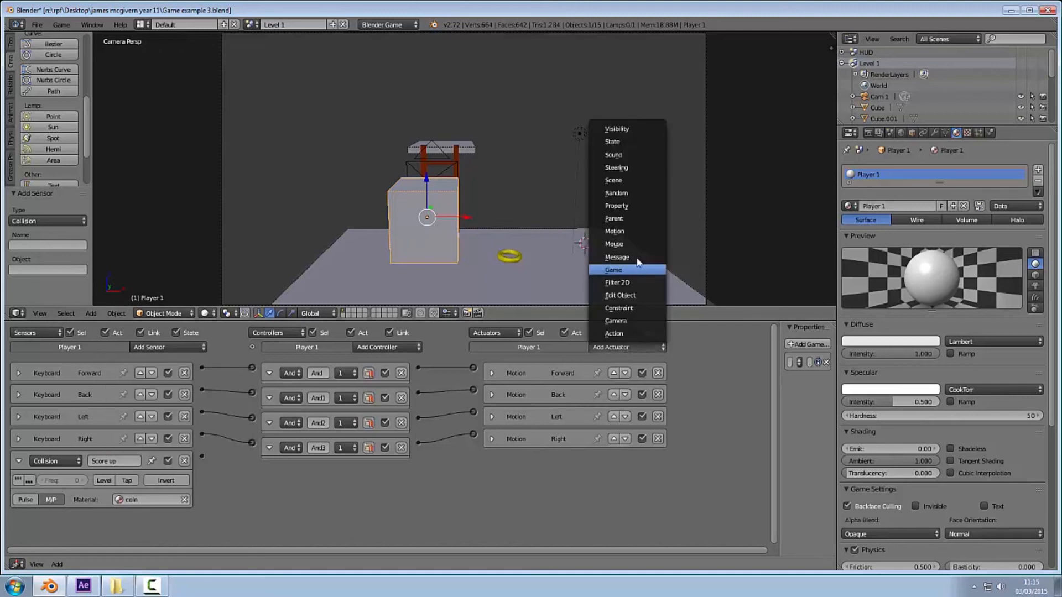
{"action": "left_click", "coordinate": [636, 256]}
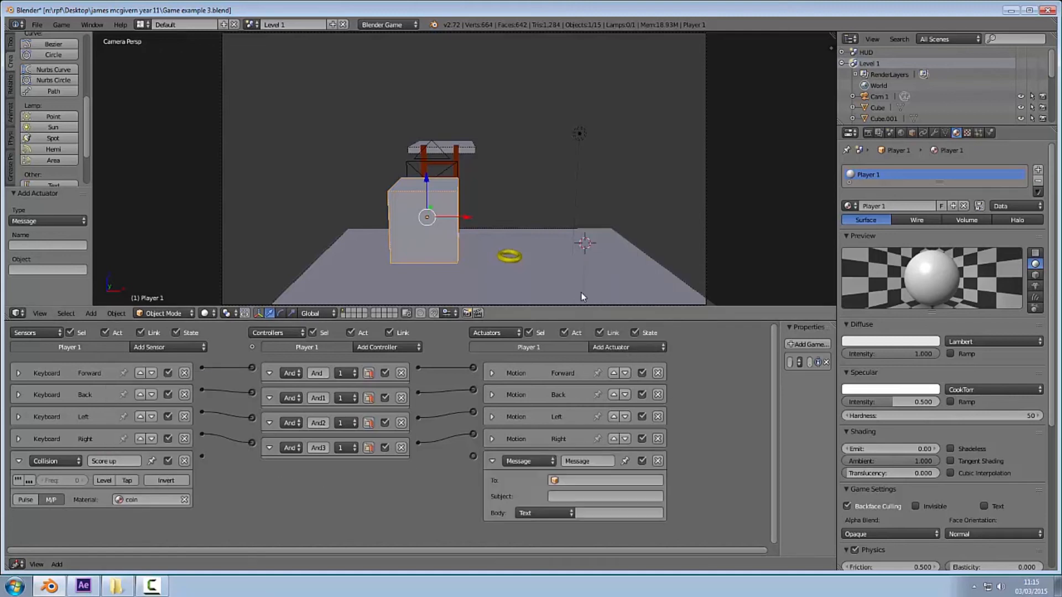
{"action": "left_click", "coordinate": [573, 481]}
{"action": "scroll", "coordinate": [584, 473], "scroll_direction": "down", "scroll_amount": 8}
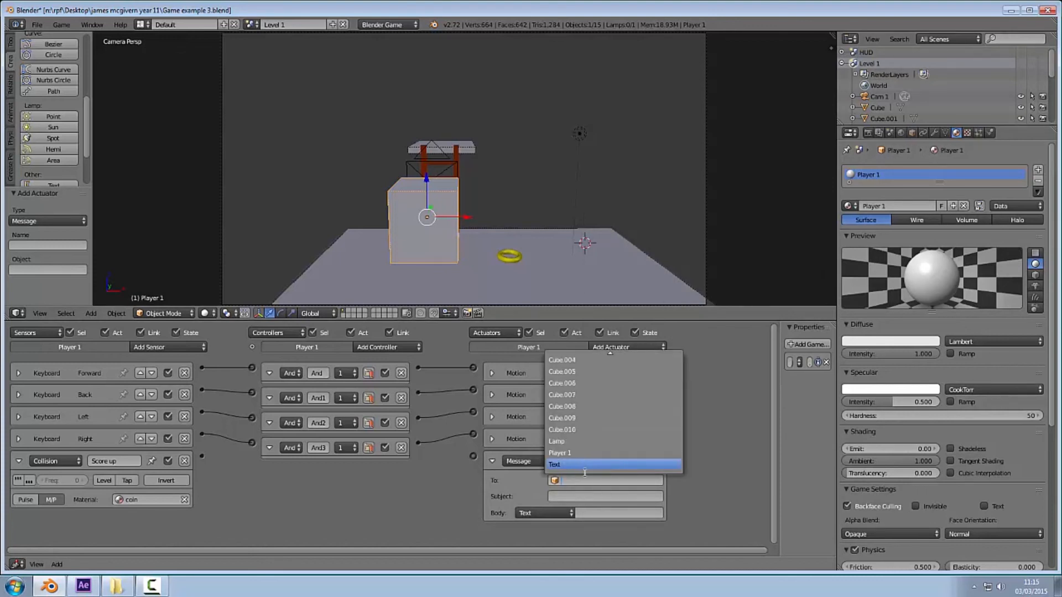
{"action": "left_click", "coordinate": [566, 464]}
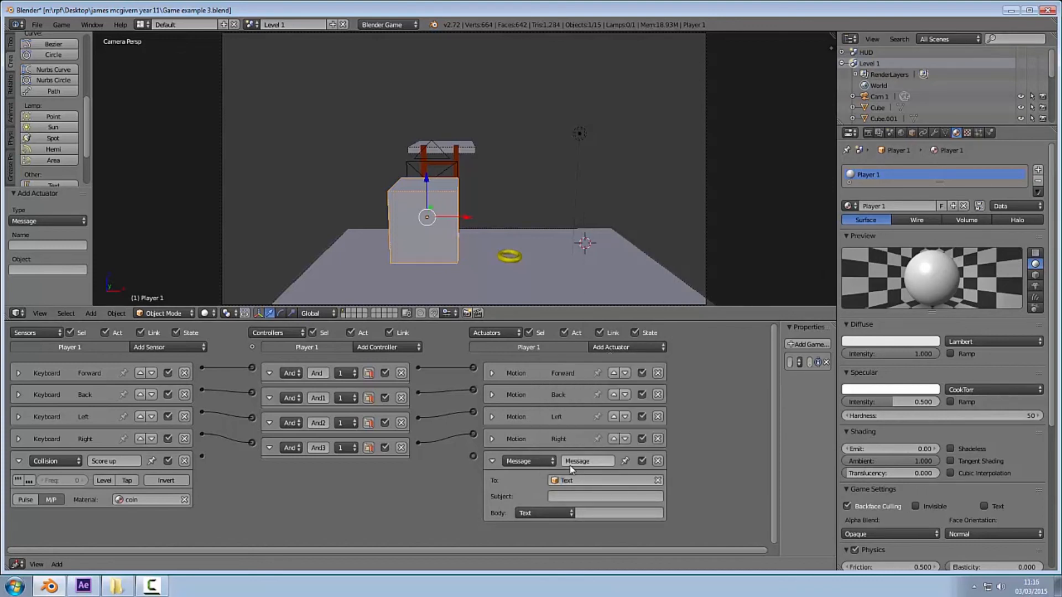
Give the Message actuator the score-up subject, name it Score up, link the Score up collision sensor to it and collapse the actuator.
{"action": "left_click", "coordinate": [568, 496]}
{"action": "left_click", "coordinate": [589, 460]}
{"action": "type", "text": "s"}
{"action": "key", "text": "Return"}
{"action": "left_click_drag", "start_coordinate": [202, 456], "coordinate": [474, 457]}
{"action": "left_click", "coordinate": [491, 460]}
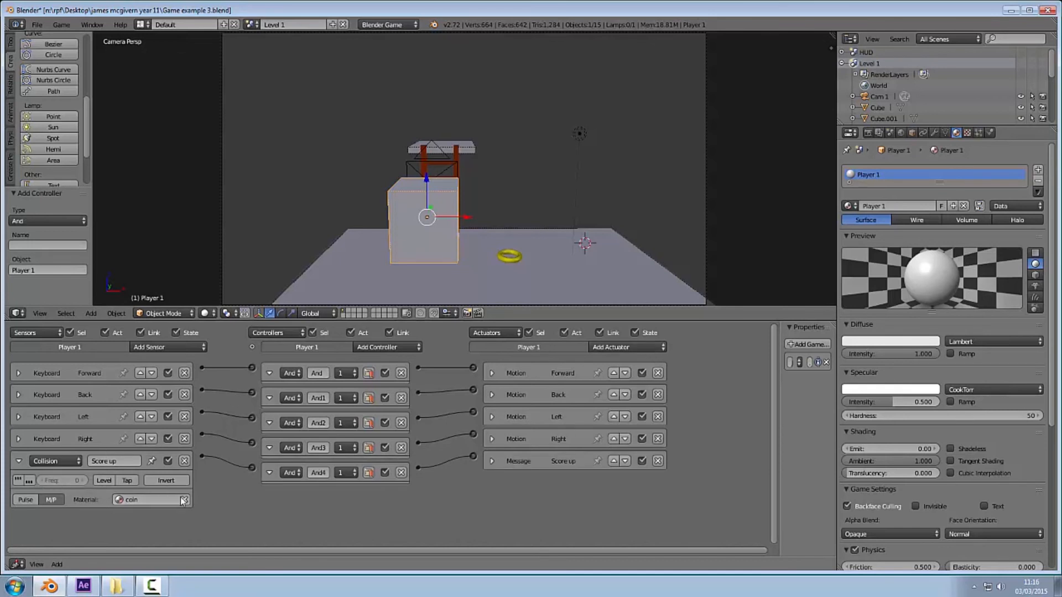
Run the game, drive the player cube into the coin to test the score counter, and stop the game.
{"action": "left_click", "coordinate": [573, 194]}
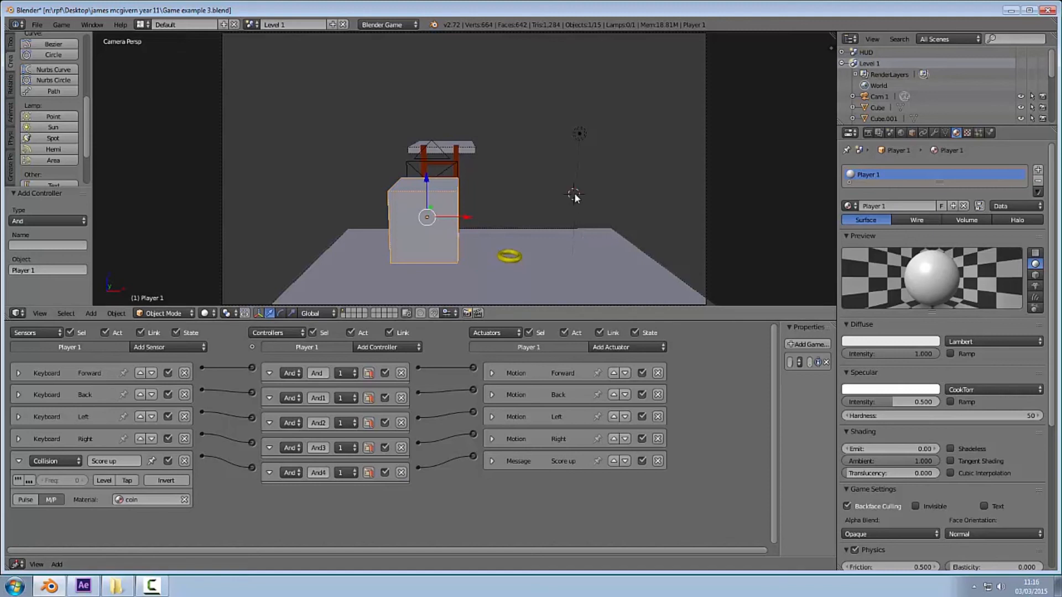
{"action": "key", "text": "p"}
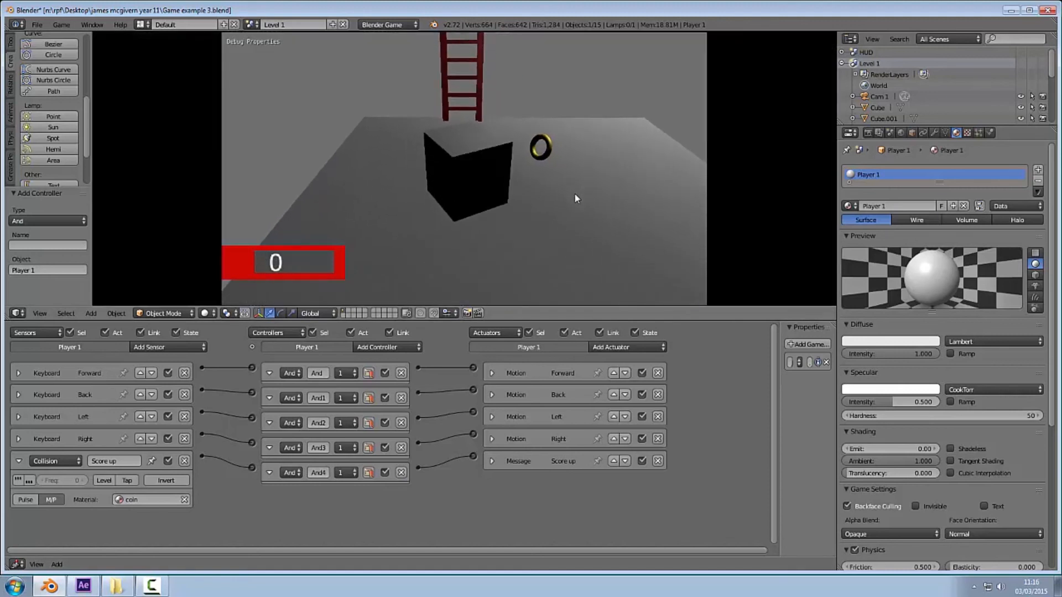
{"action": "key", "text": "w"}
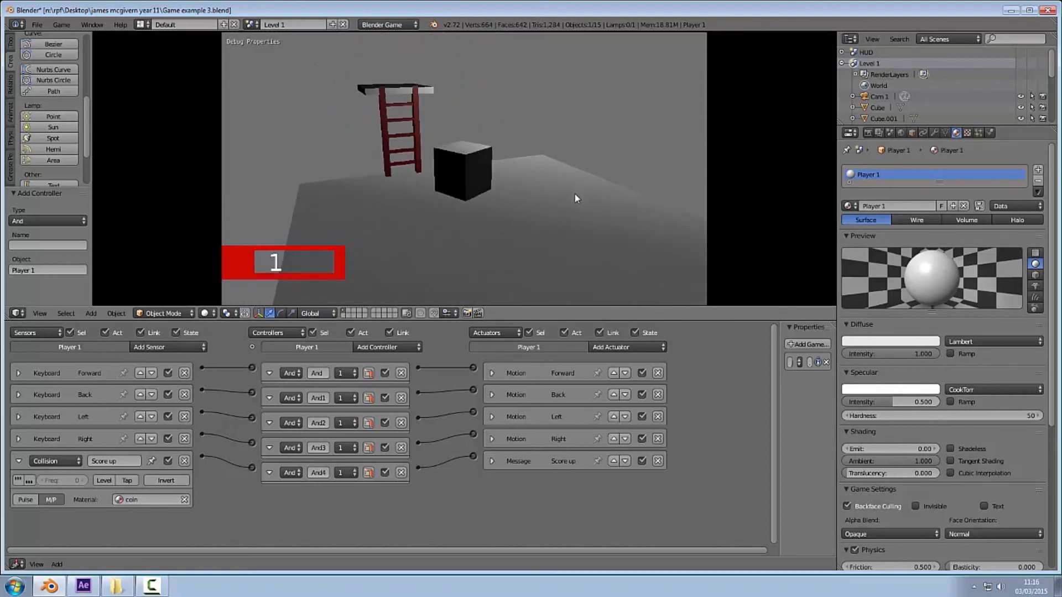
{"action": "key", "text": "a"}
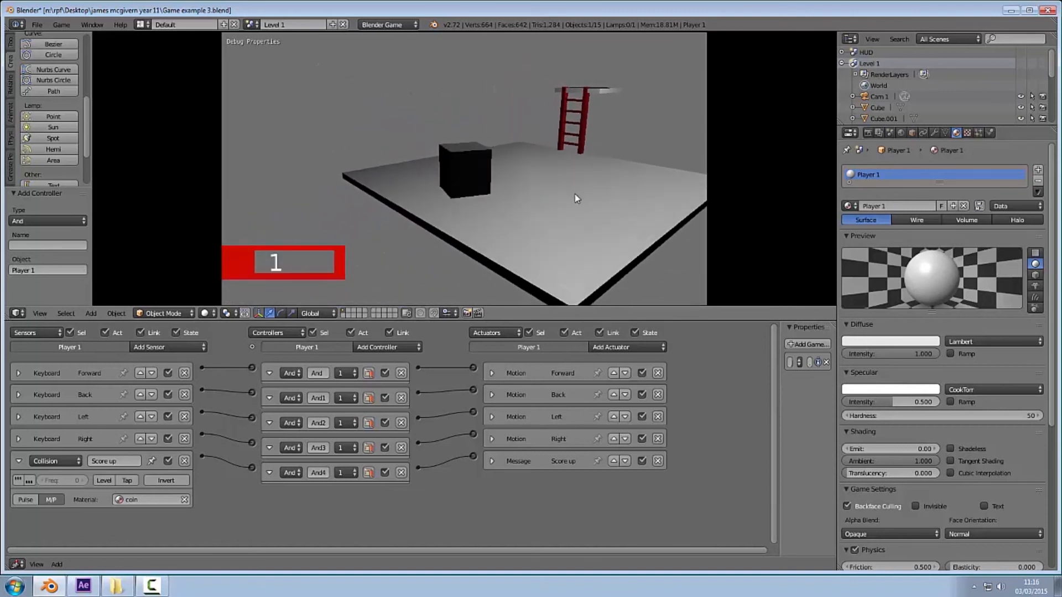
{"action": "key", "text": "Escape"}
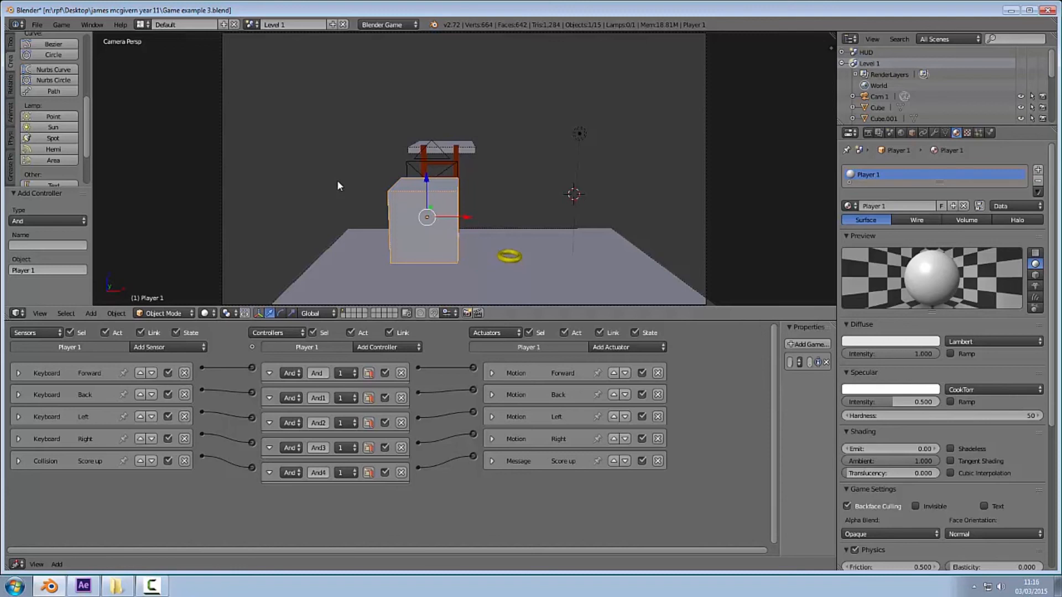
Leave the camera view, duplicate the floor platform and place the copy below the original.
{"action": "key", "text": "KP_0"}
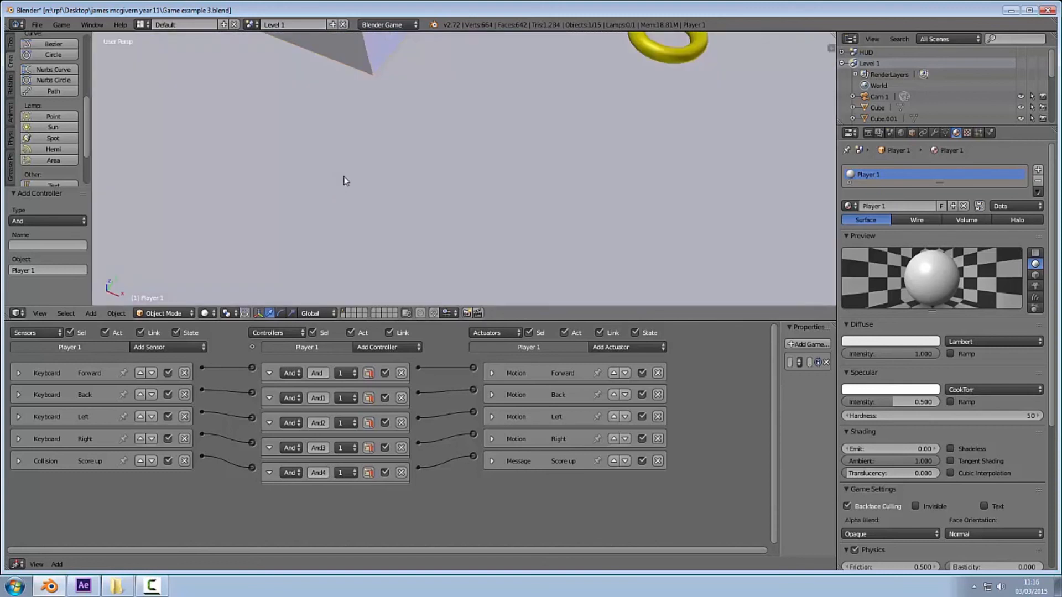
{"action": "scroll", "coordinate": [339, 185], "scroll_direction": "down", "scroll_amount": 8}
{"action": "middle_click_drag", "start_coordinate": [425, 131], "coordinate": [440, 79]}
{"action": "right_click", "coordinate": [441, 146]}
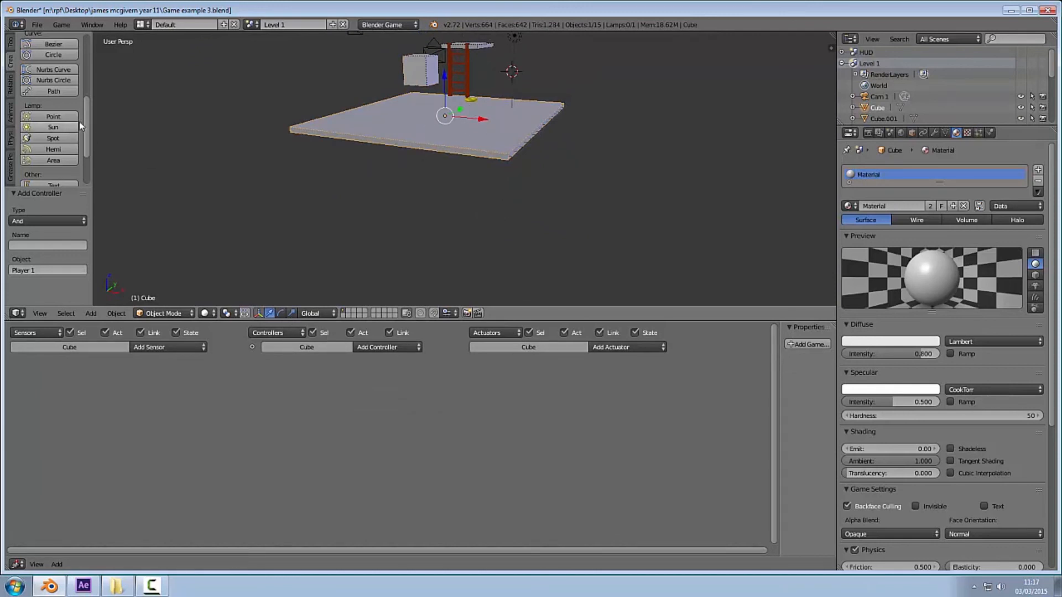
{"action": "left_click_drag", "start_coordinate": [90, 112], "coordinate": [92, 55]}
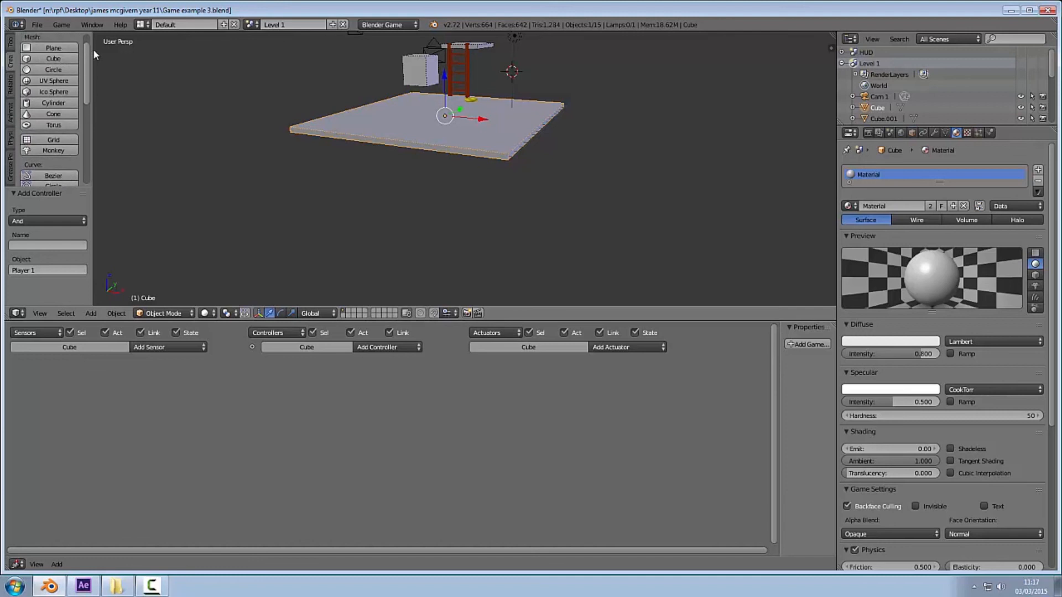
{"action": "left_click", "coordinate": [11, 44]}
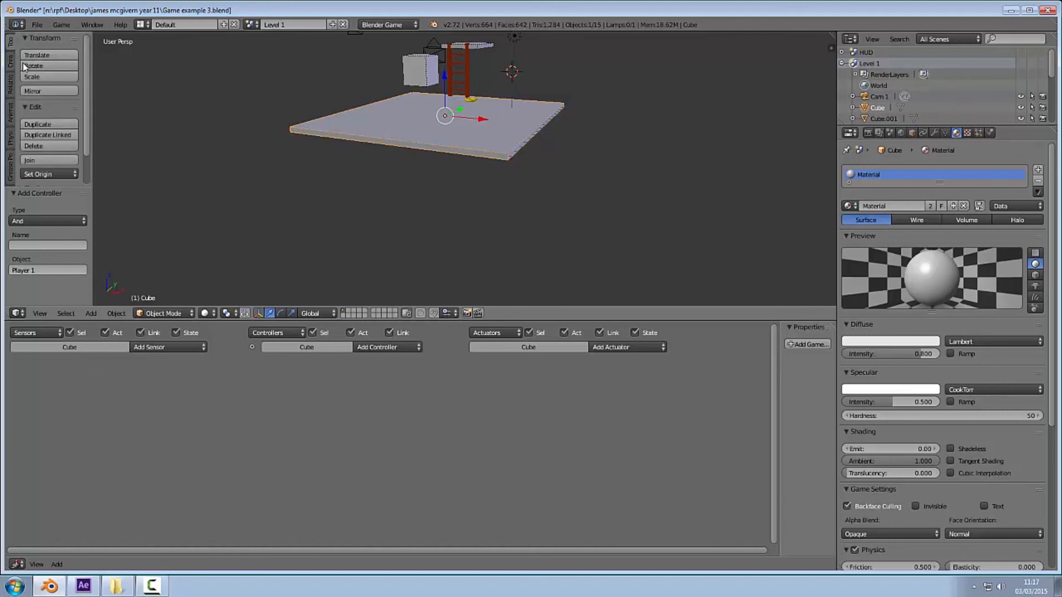
{"action": "left_click", "coordinate": [48, 124]}
{"action": "left_click_drag", "start_coordinate": [446, 225], "coordinate": [444, 185]}
Scale the lower platform copy by about 2.741 and open its physics settings.
{"action": "key", "text": "s"}
{"action": "left_click", "coordinate": [95, 145]}
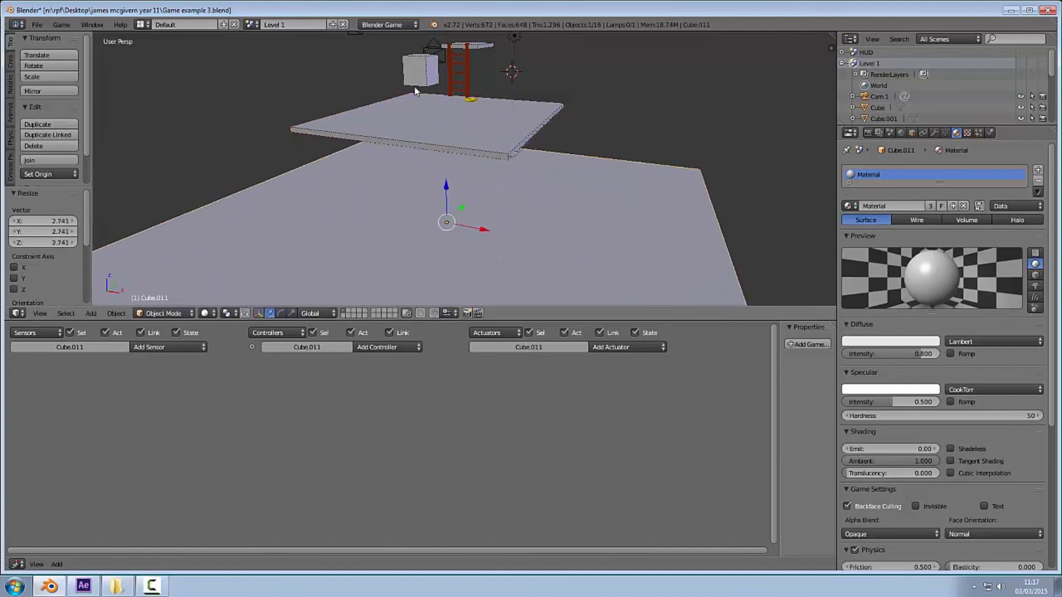
{"action": "left_click", "coordinate": [989, 133]}
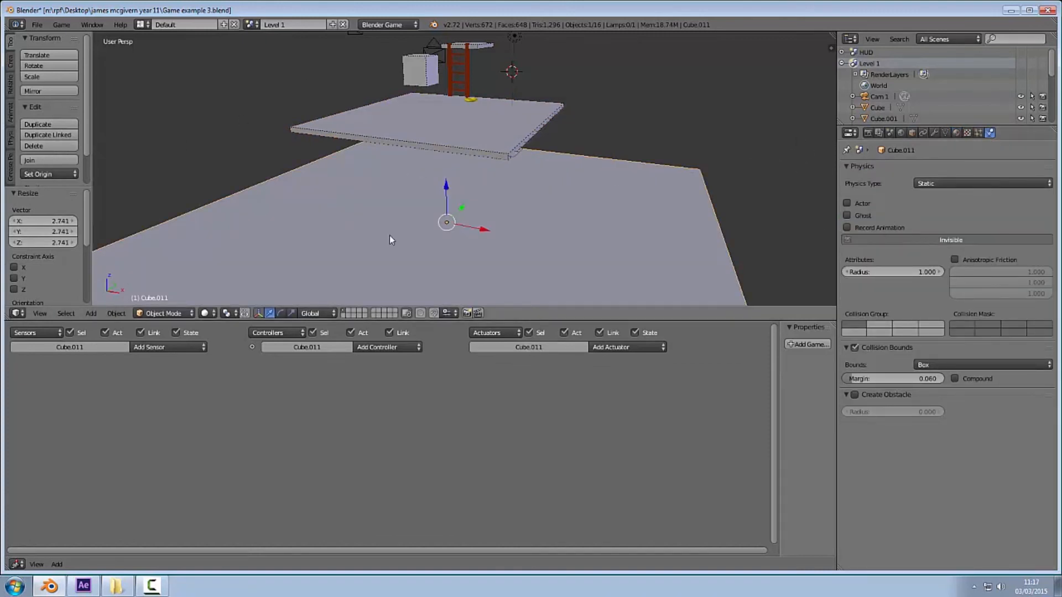
{"action": "scroll", "coordinate": [398, 224], "scroll_direction": "down", "scroll_amount": 3}
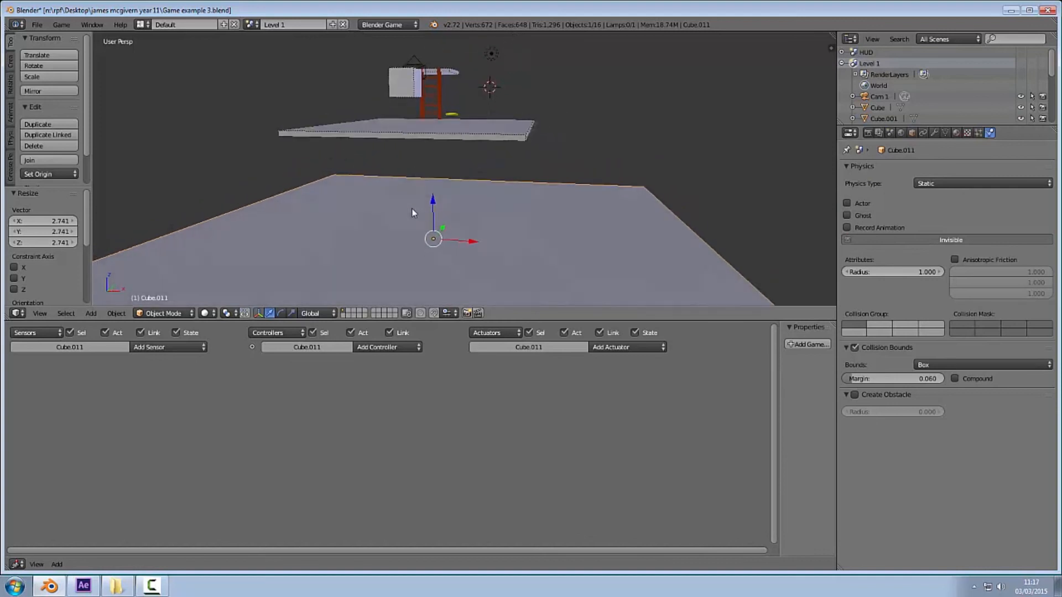
Add a Collision sensor and a Scene actuator in Restart mode to the large lower platform.
{"action": "scroll", "coordinate": [399, 224], "scroll_direction": "up", "scroll_amount": 1}
{"action": "left_click", "coordinate": [166, 348]}
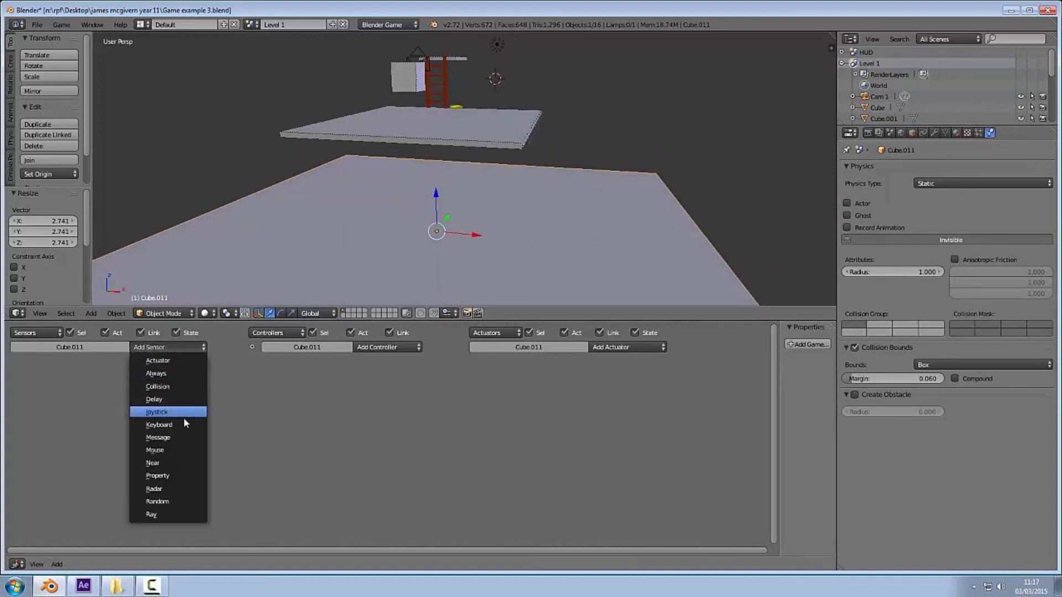
{"action": "left_click", "coordinate": [181, 387]}
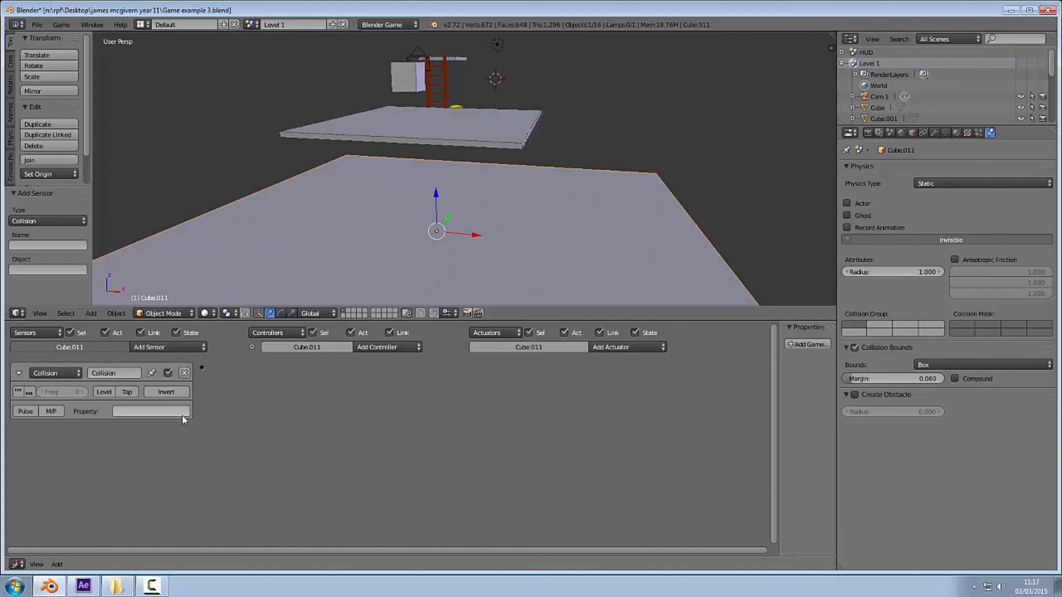
{"action": "left_click", "coordinate": [630, 347]}
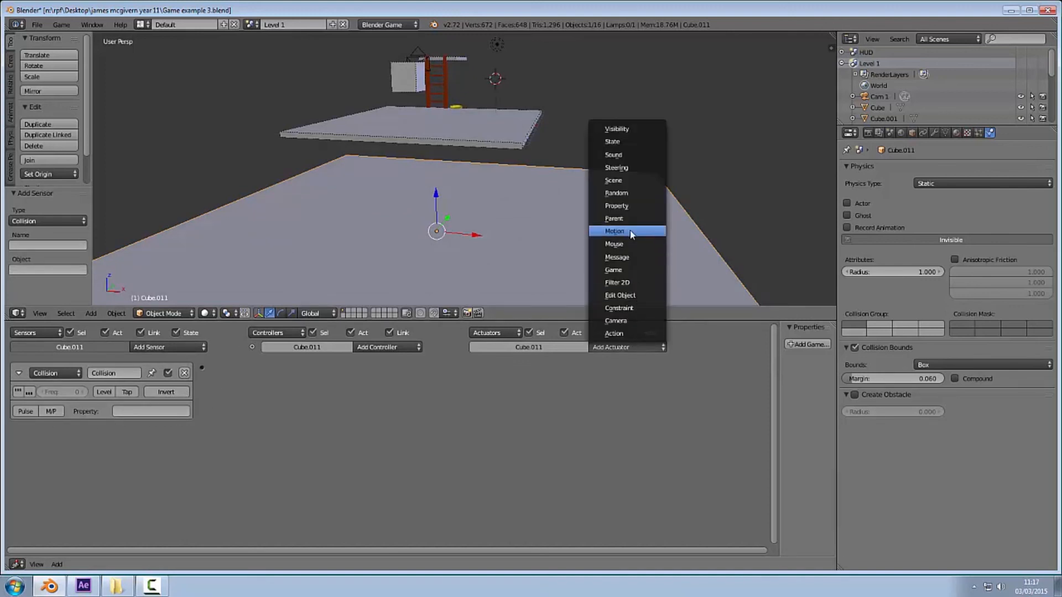
{"action": "left_click", "coordinate": [625, 181]}
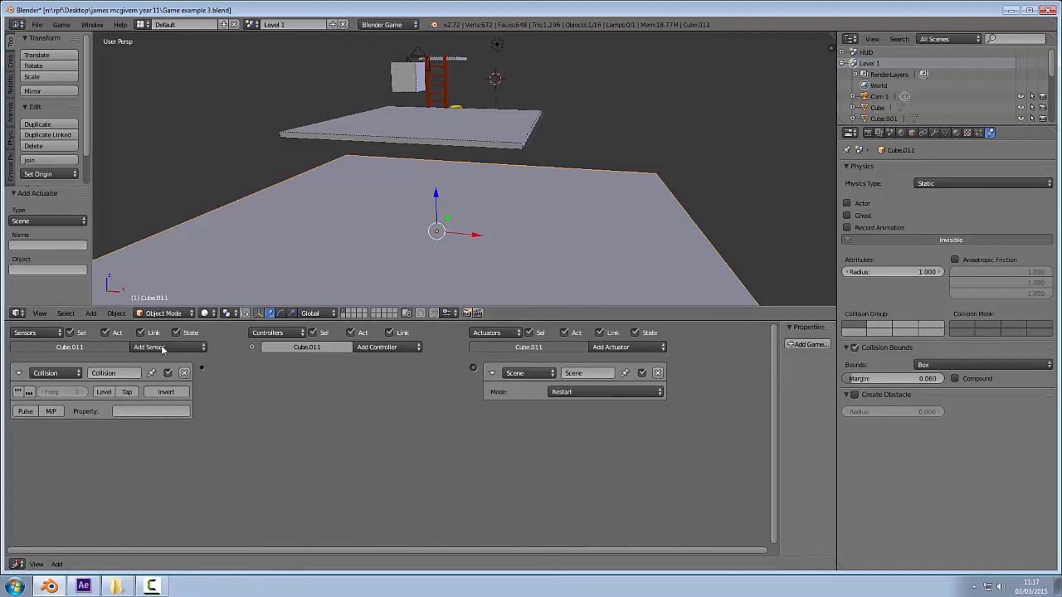
Make the Collision sensor detect the Player 1 material and link it to the Scene restart actuator.
{"action": "left_click", "coordinate": [53, 412]}
{"action": "left_click", "coordinate": [151, 410]}
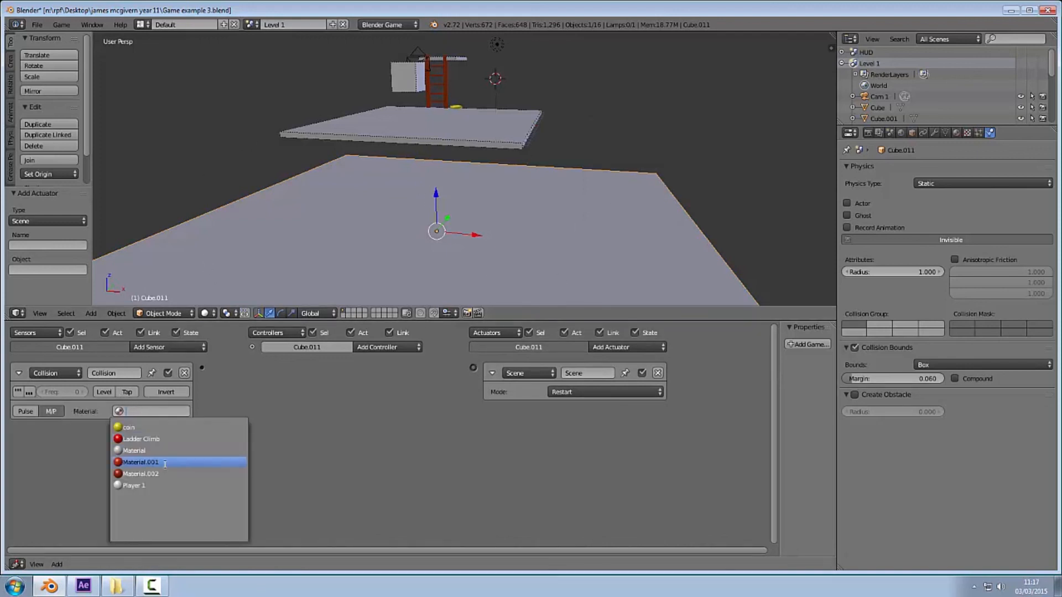
{"action": "left_click", "coordinate": [166, 485]}
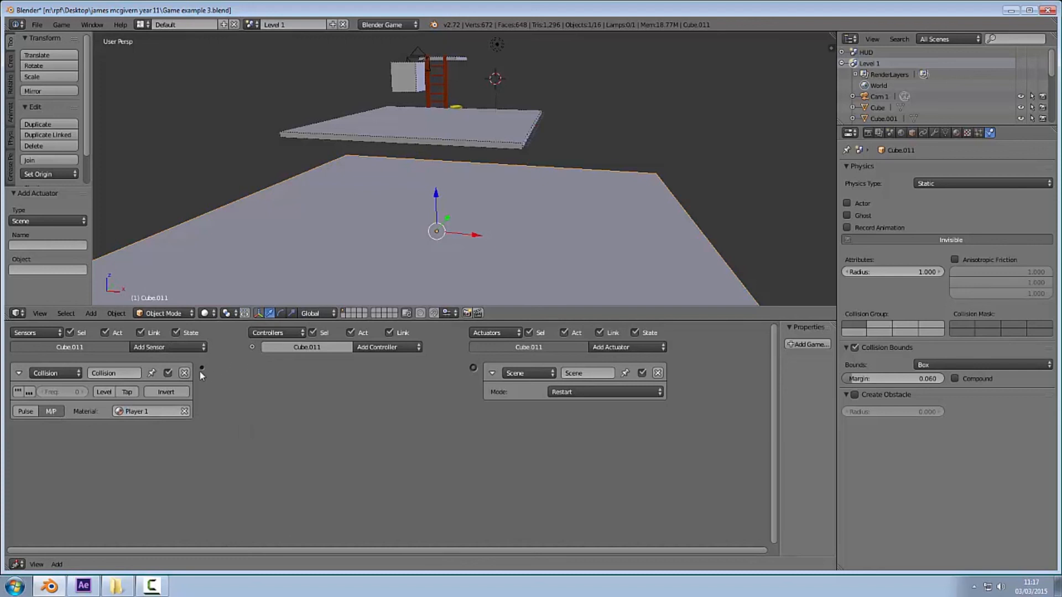
{"action": "left_click_drag", "start_coordinate": [201, 367], "coordinate": [473, 367]}
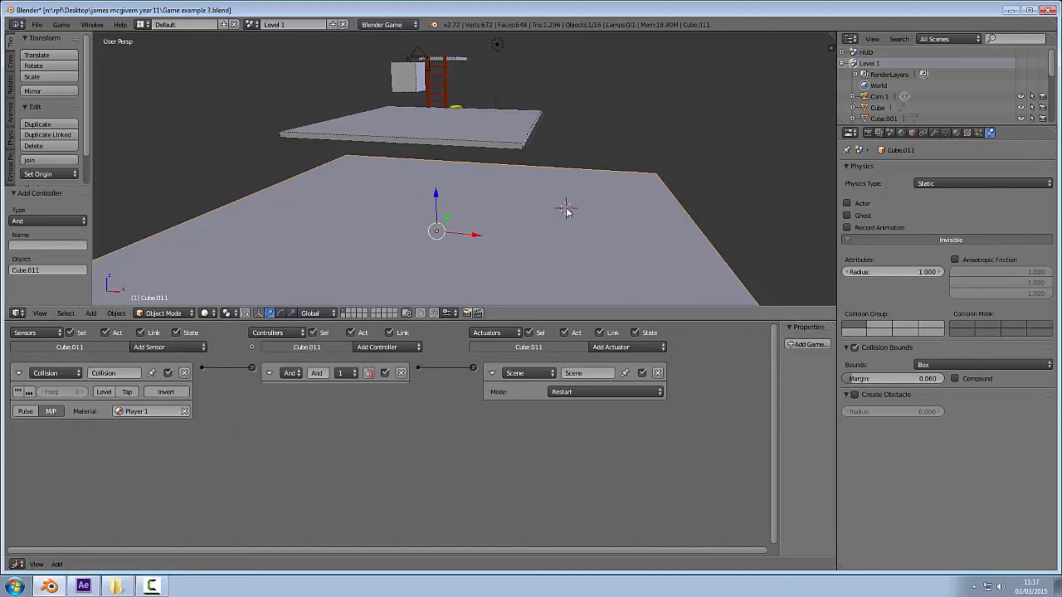
Run the game to test the restart setup, move the player cube, and stop the game.
{"action": "key", "text": "p"}
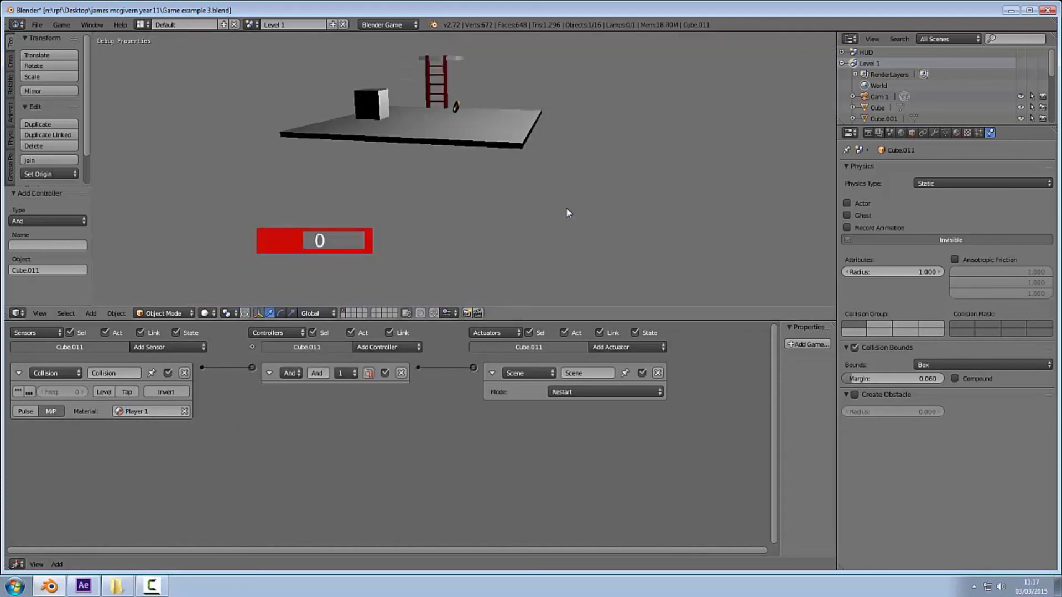
{"action": "key", "text": "Left"}
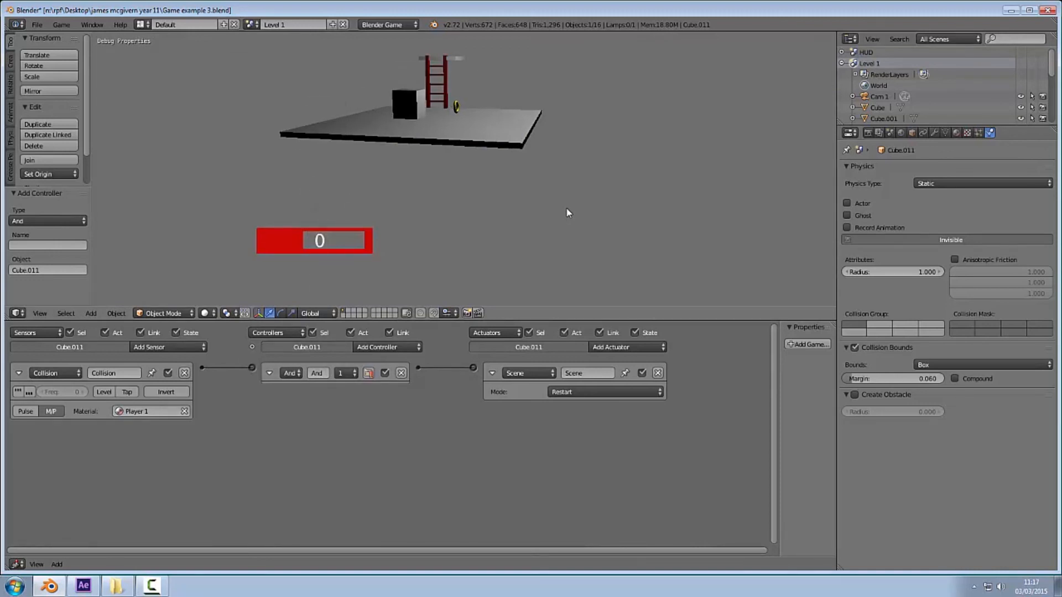
{"action": "key", "text": "Escape"}
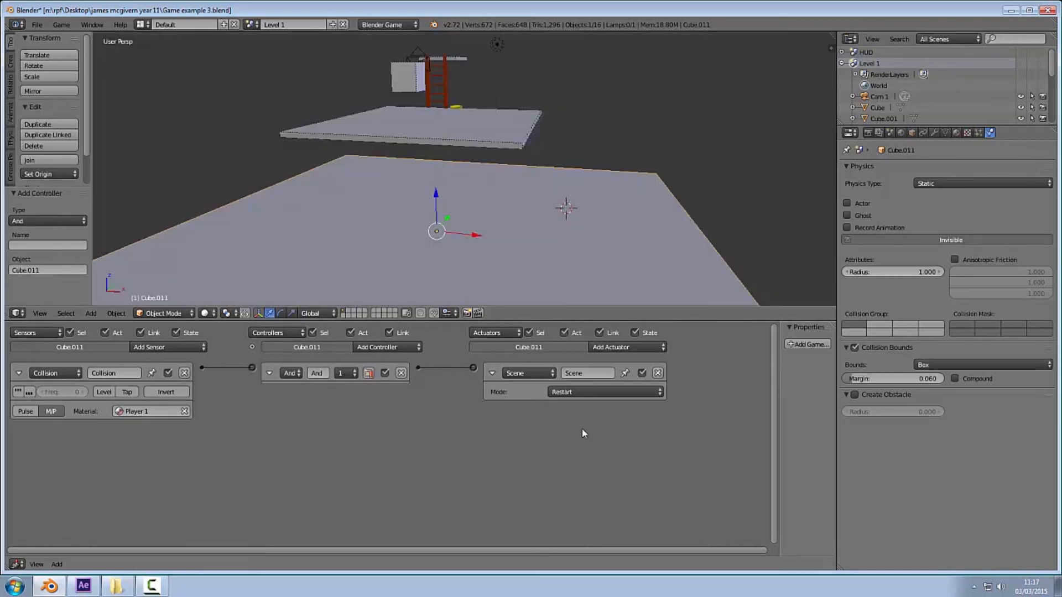
Add a Message actuator to the lower platform, addressed to Text with the subject reset, and link the And controller to it.
{"action": "left_click", "coordinate": [626, 347]}
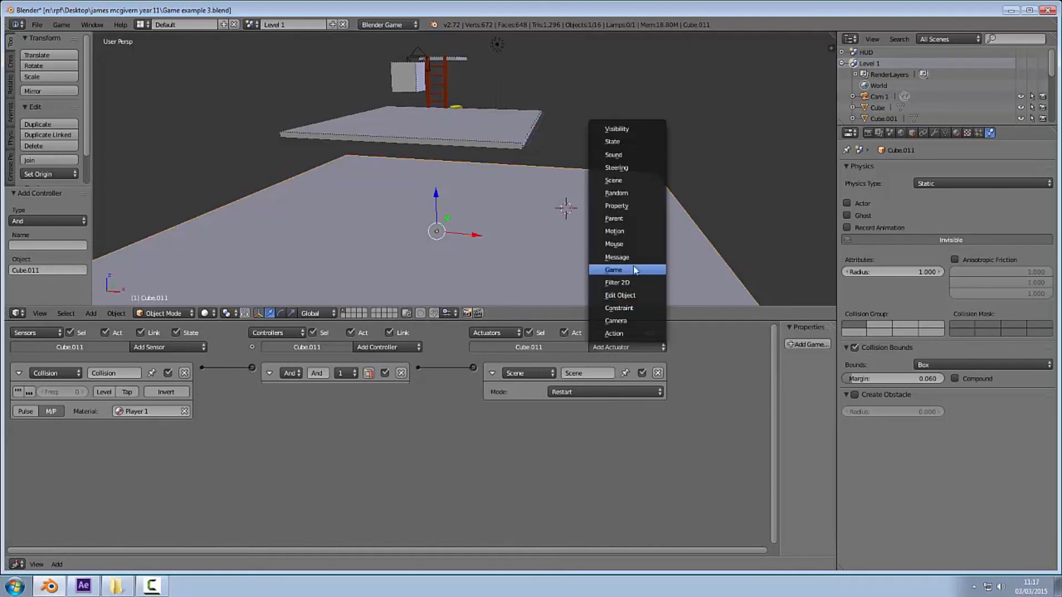
{"action": "left_click", "coordinate": [618, 257]}
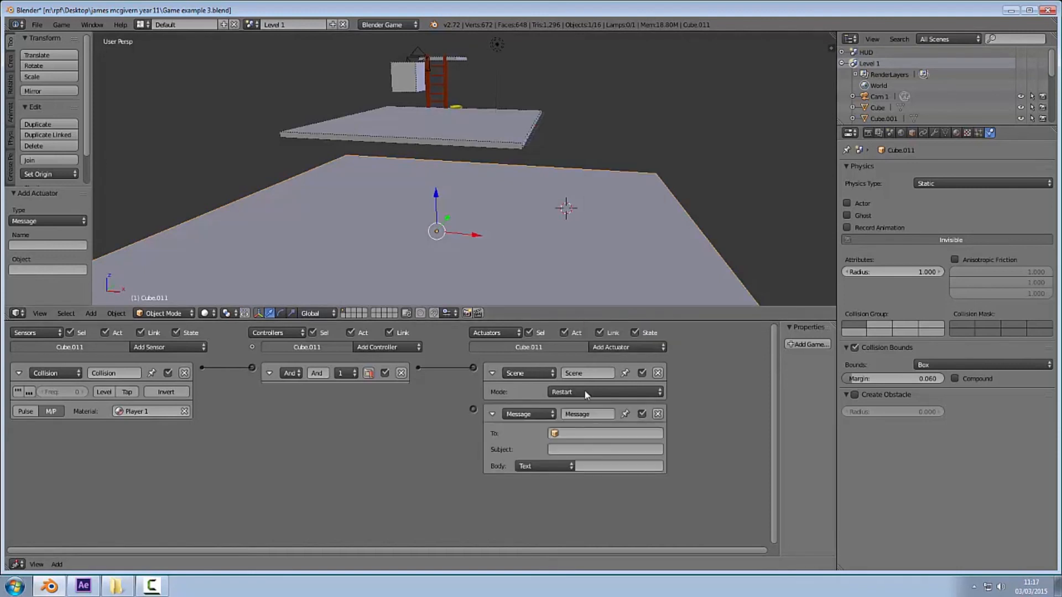
{"action": "left_click", "coordinate": [586, 433]}
{"action": "scroll", "coordinate": [585, 500], "scroll_direction": "down", "scroll_amount": 5}
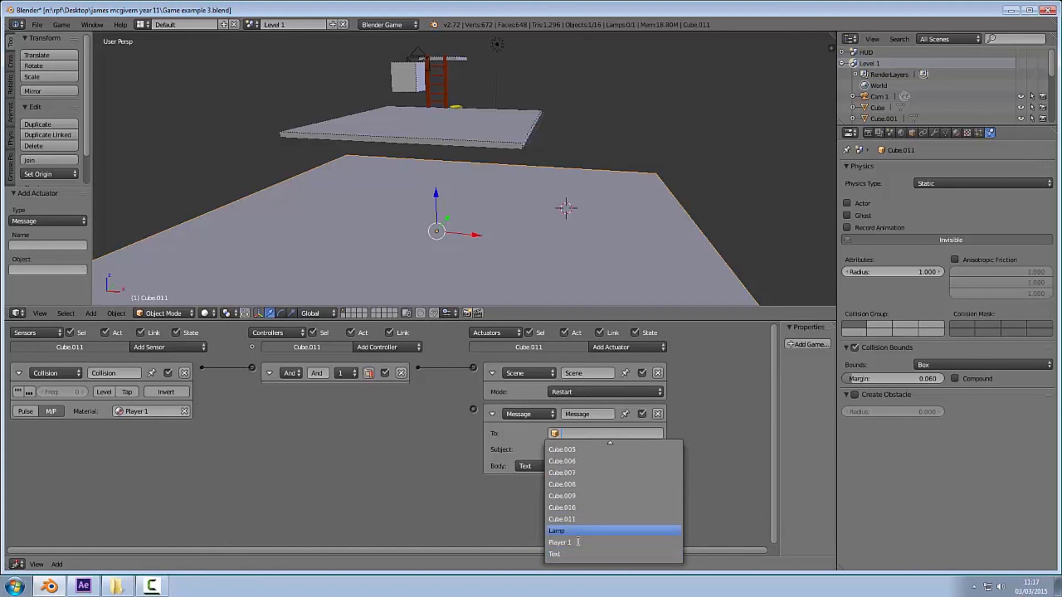
{"action": "left_click", "coordinate": [577, 550]}
{"action": "left_click", "coordinate": [589, 448]}
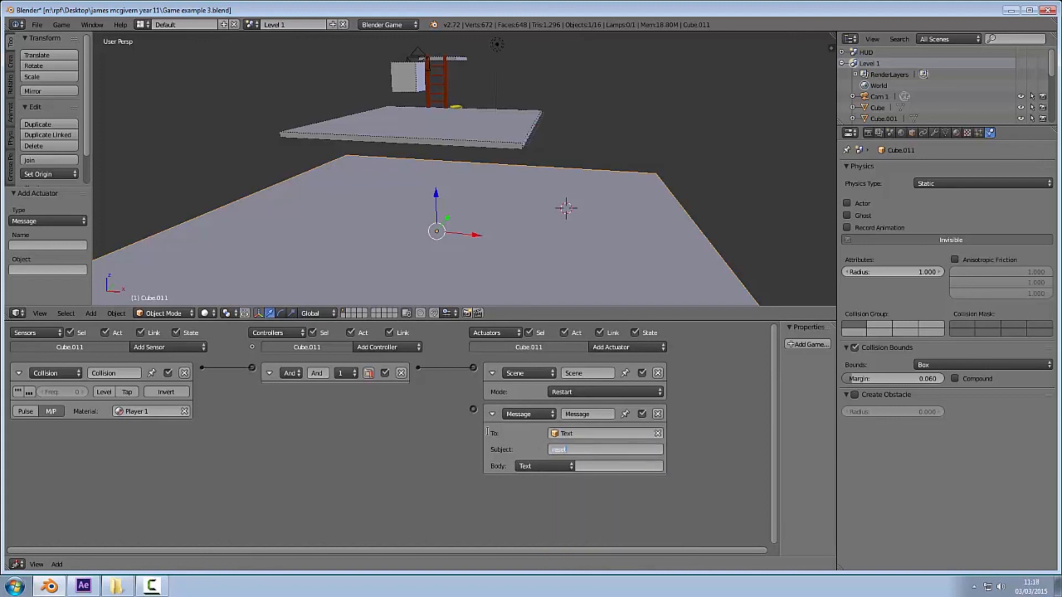
{"action": "key", "text": "Return"}
{"action": "left_click_drag", "start_coordinate": [435, 377], "coordinate": [417, 366]}
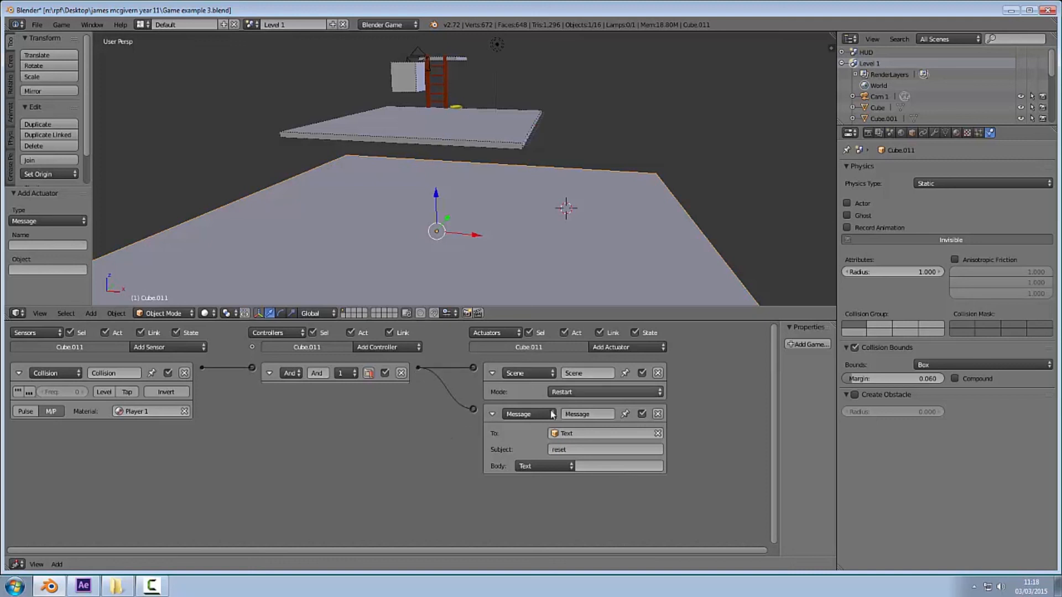
Name the Collision sensor Resart, the Scene actuator Restart and the Message actuator score reset, and collapse the Message actuator.
{"action": "left_click", "coordinate": [114, 373]}
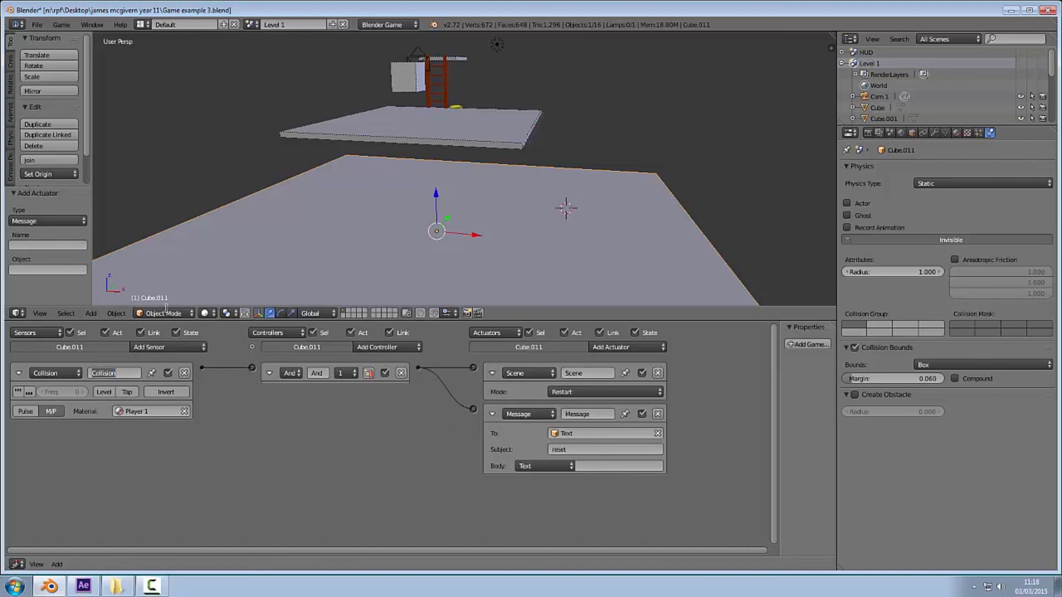
{"action": "type", "text": "B"}
{"action": "left_click", "coordinate": [590, 374]}
{"action": "type", "text": "Restart"}
{"action": "key", "text": "Return"}
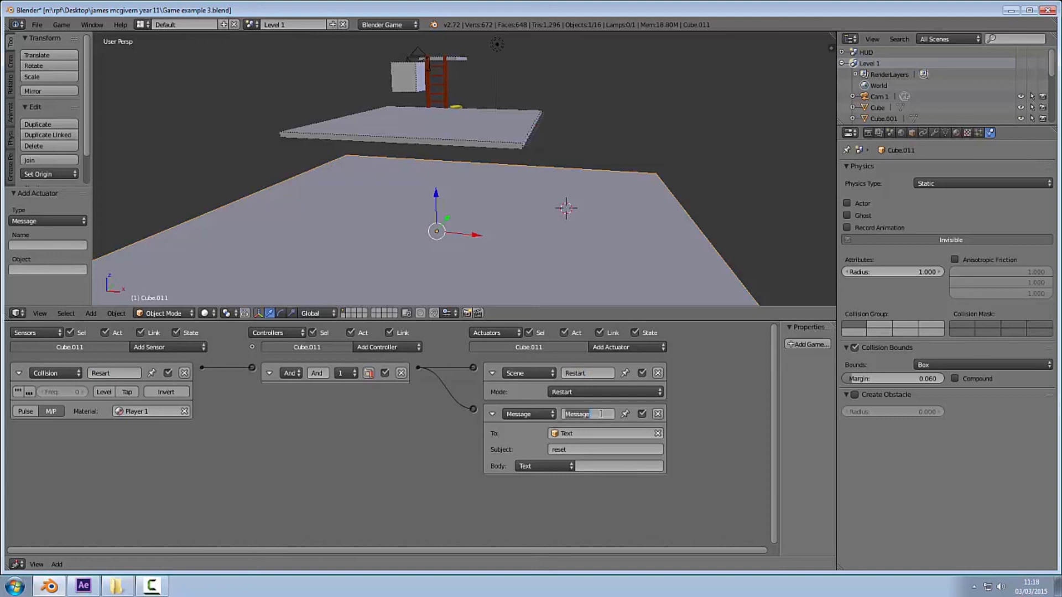
{"action": "type", "text": "score reset"}
{"action": "key", "text": "Return"}
{"action": "left_click", "coordinate": [490, 413]}
Run the game from the camera view, collect the coin, drive the cube off the floor to test the restart, and stop the game.
{"action": "left_click", "coordinate": [500, 254]}
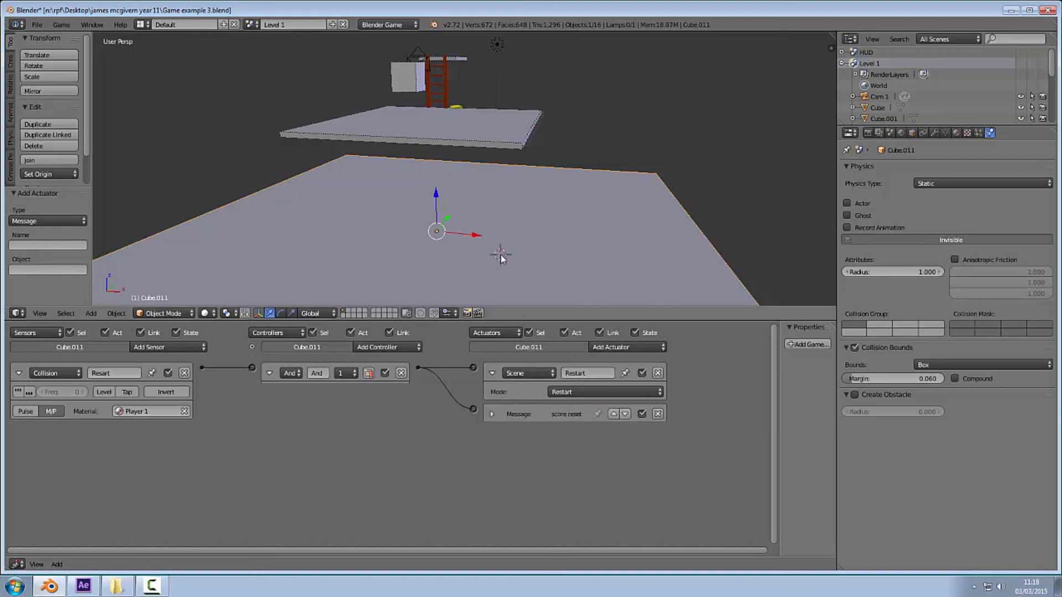
{"action": "key", "text": "p"}
{"action": "key", "text": "Escape"}
{"action": "key", "text": "KP_0"}
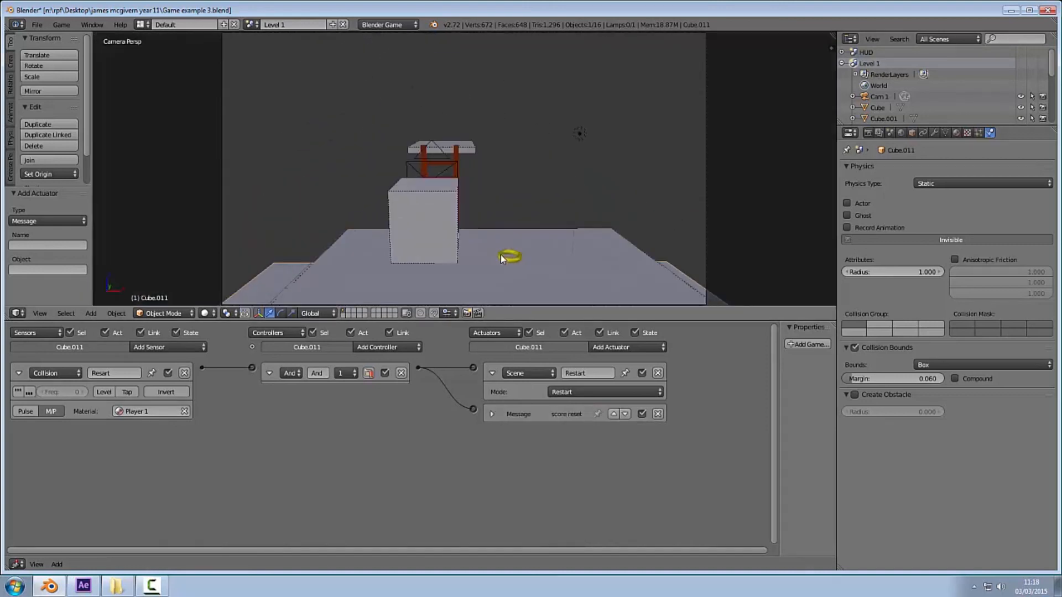
{"action": "key", "text": "p"}
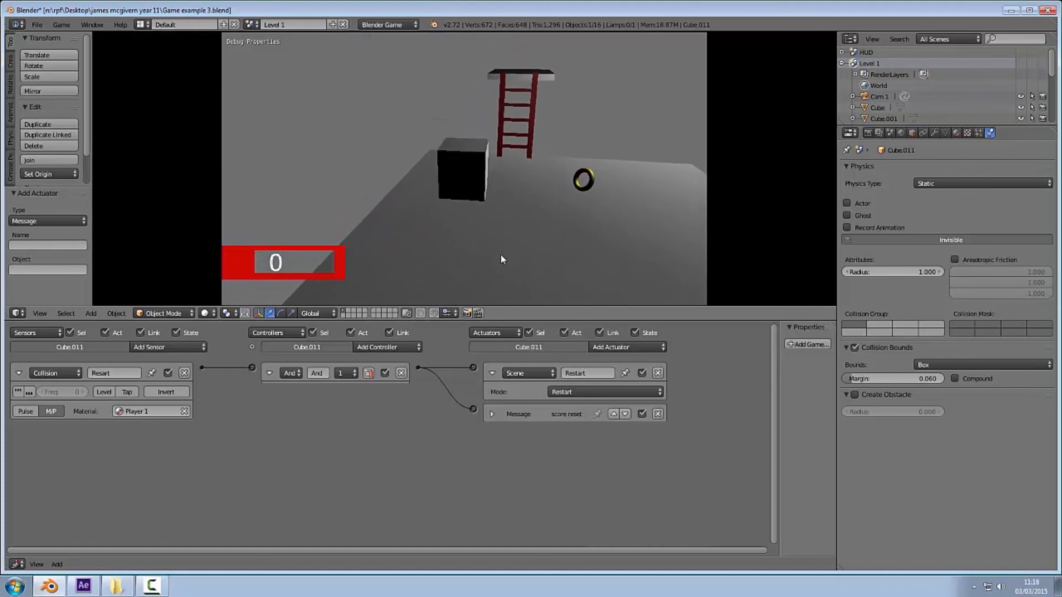
{"action": "key", "text": "Up"}
{"action": "key", "text": "Right"}
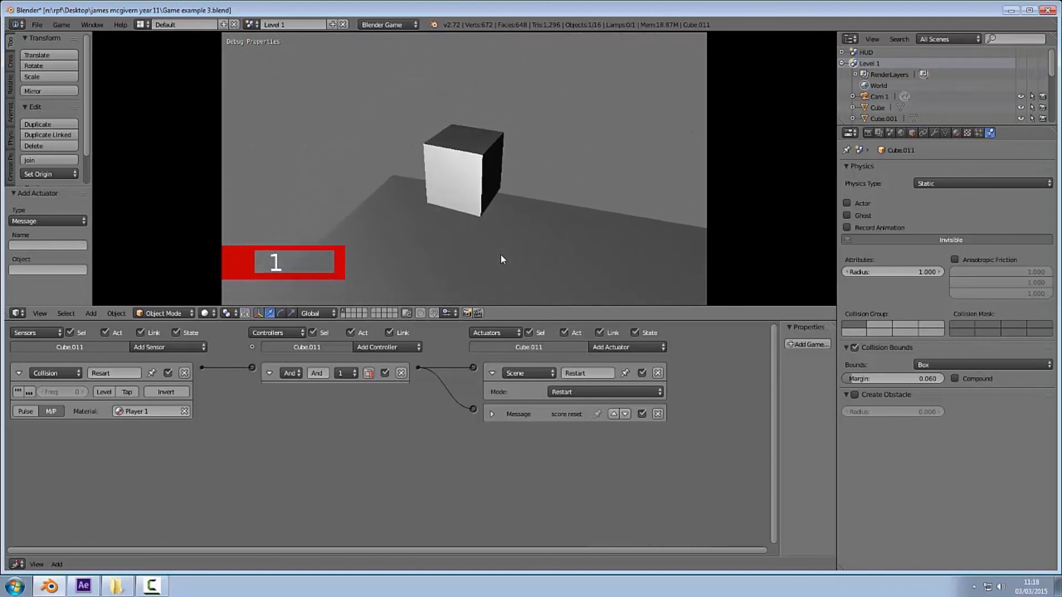
{"action": "key", "text": "Up"}
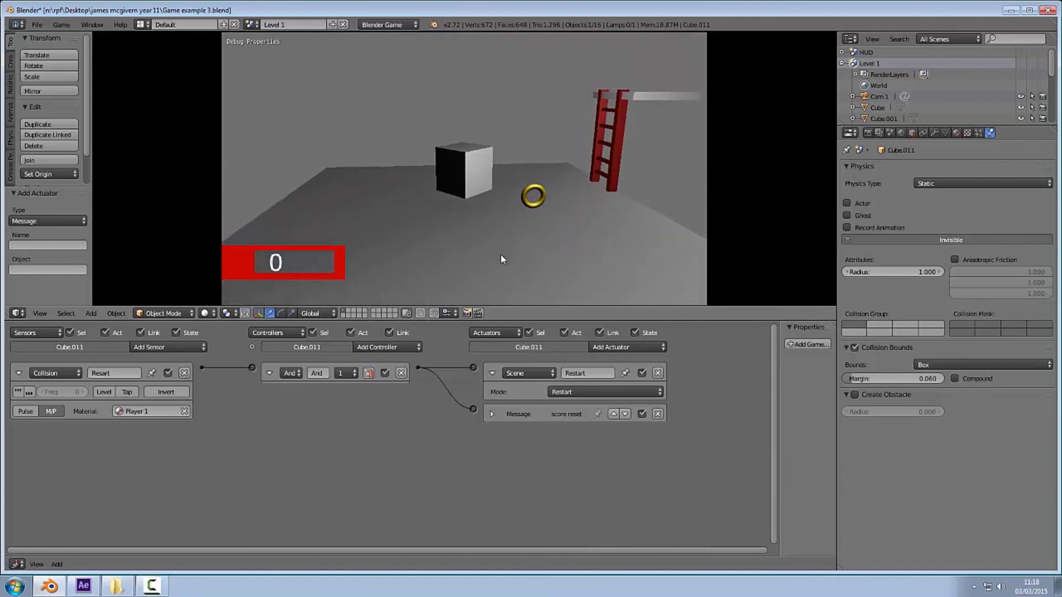
{"action": "key", "text": "Escape"}
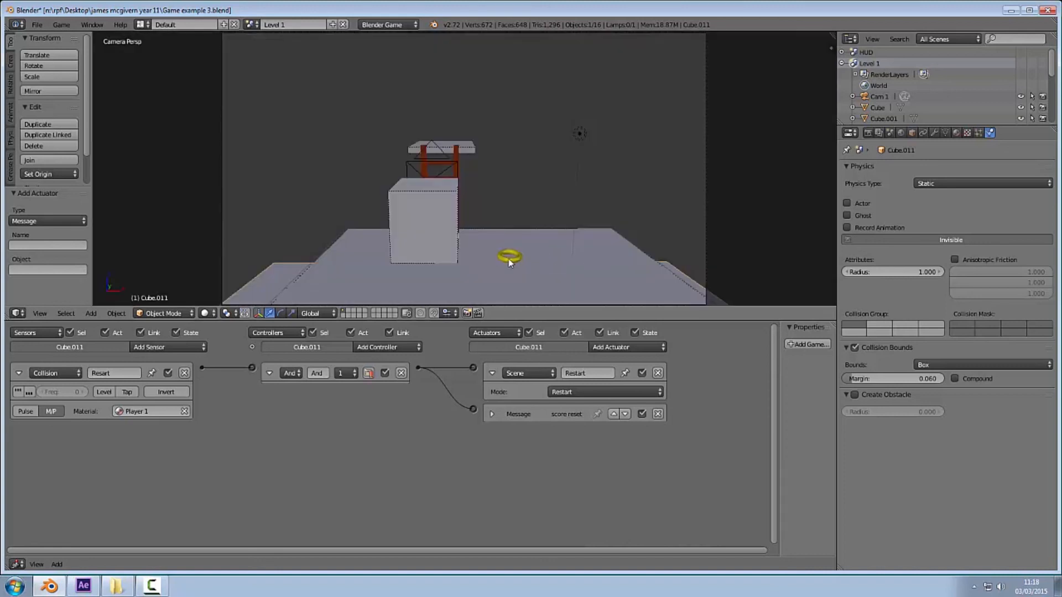
Duplicate the coin and move the copy about 3.662 along the X axis.
{"action": "right_click", "coordinate": [509, 262]}
{"action": "left_click", "coordinate": [65, 124]}
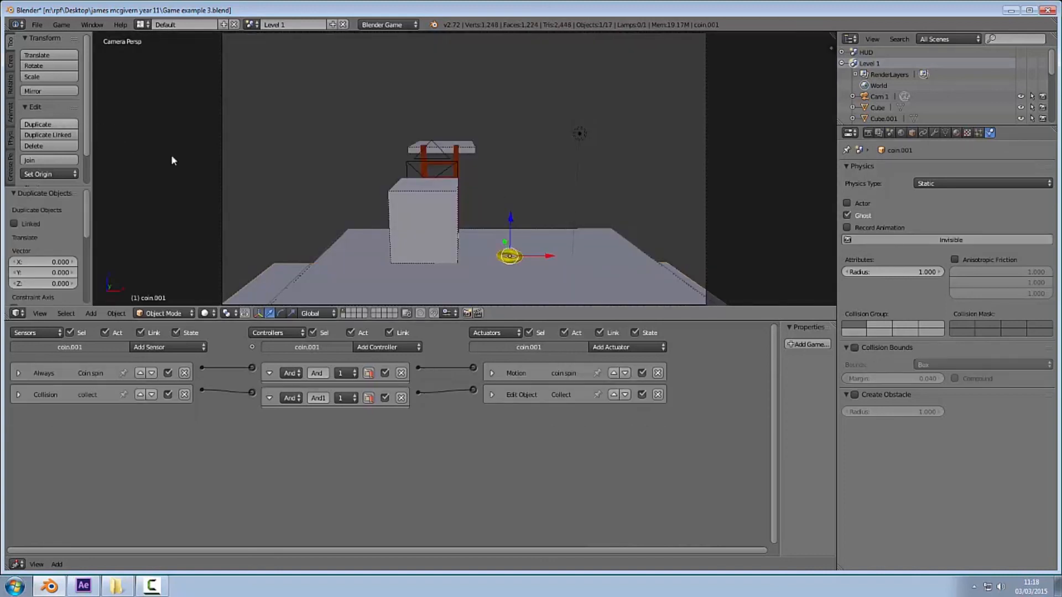
{"action": "key", "text": "x"}
{"action": "left_click", "coordinate": [625, 246]}
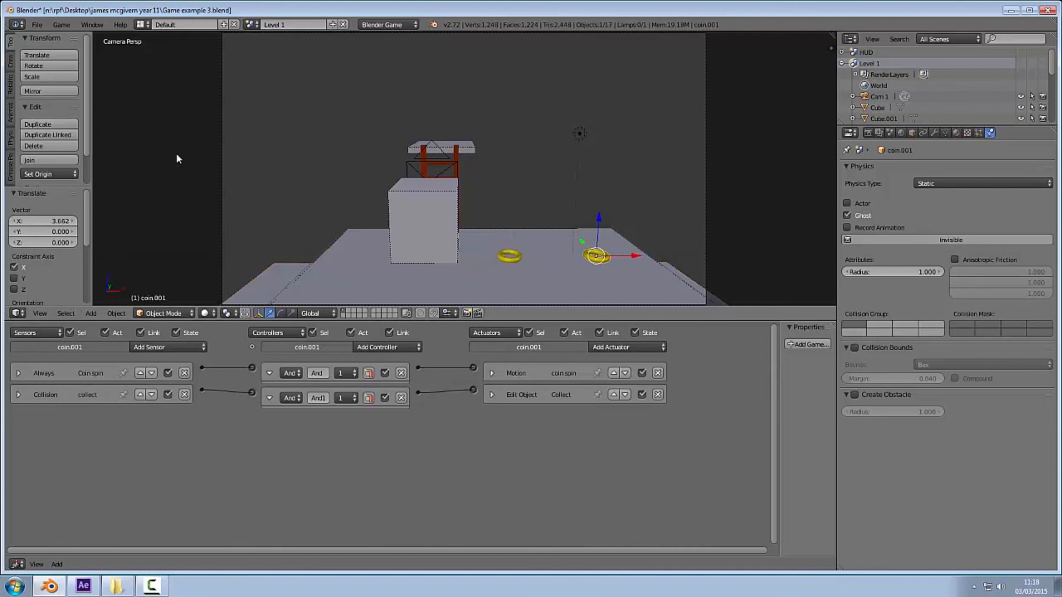
Duplicate the second coin and move the new copy about 3.065 along the Y axis.
{"action": "left_click", "coordinate": [65, 124]}
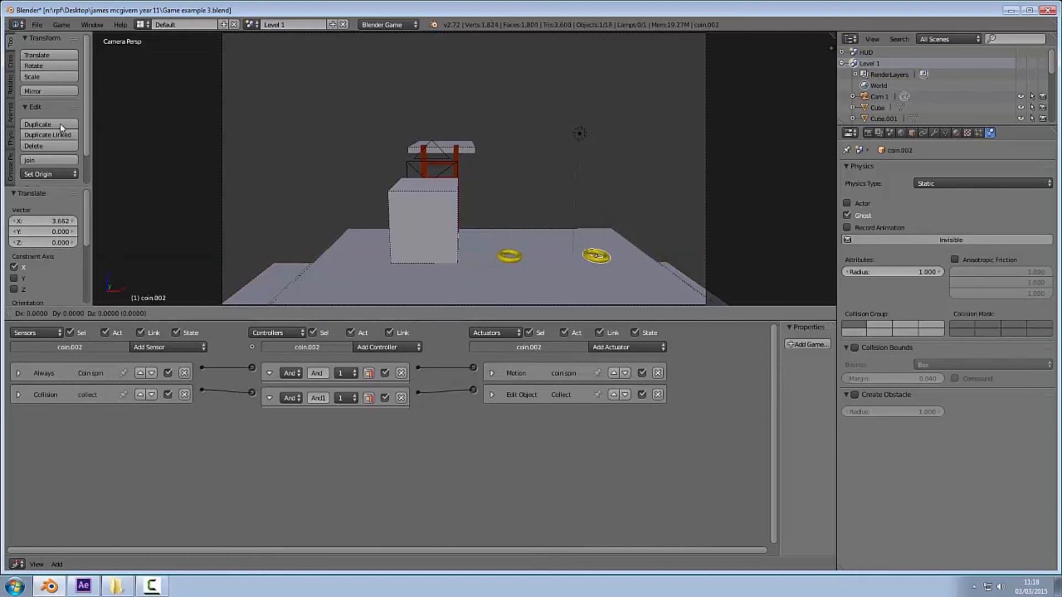
{"action": "key", "text": "y"}
{"action": "left_click", "coordinate": [571, 201]}
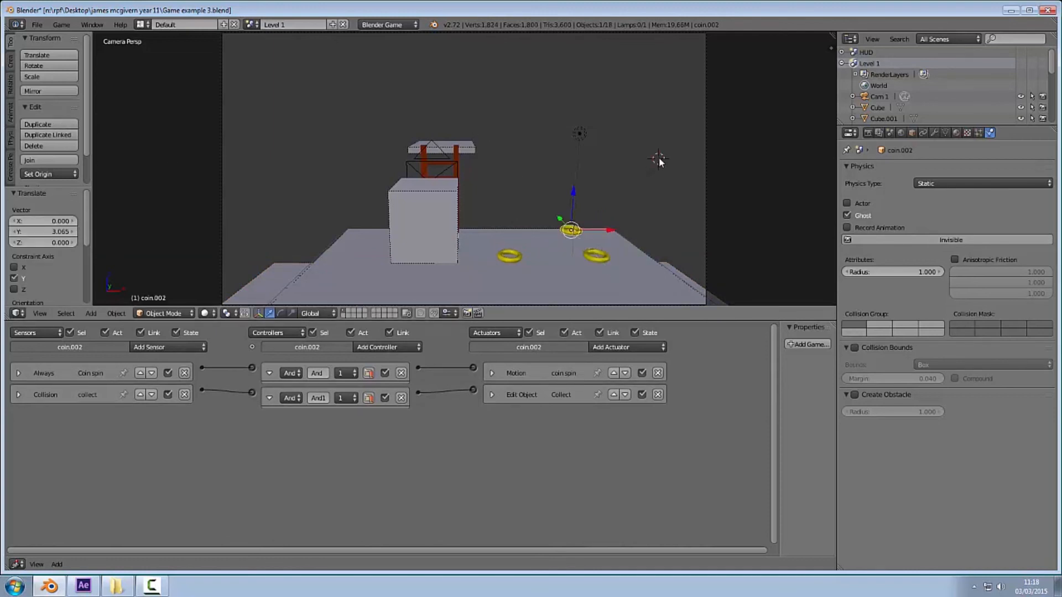
Run the game, collect all three coins with the player cube and keep driving it around the platform.
{"action": "key", "text": "p"}
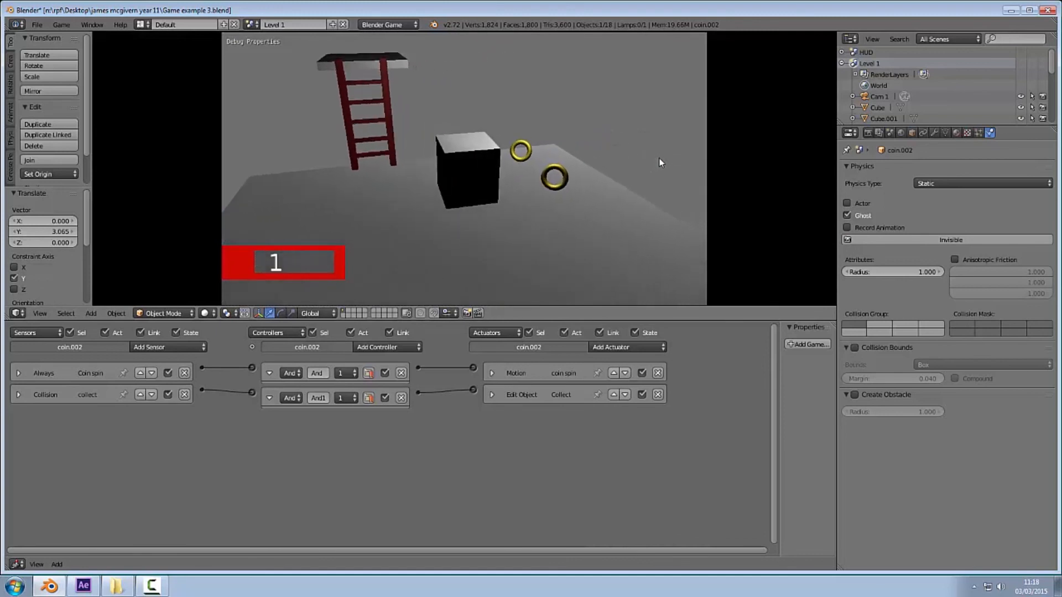
{"action": "key", "text": "Up"}
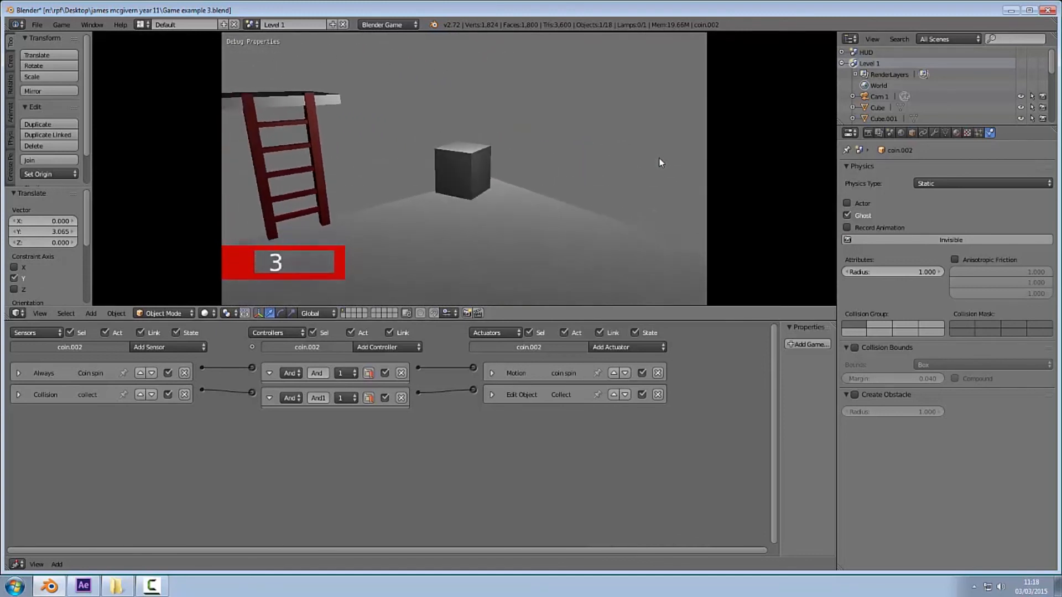
{"action": "key", "text": "Left"}
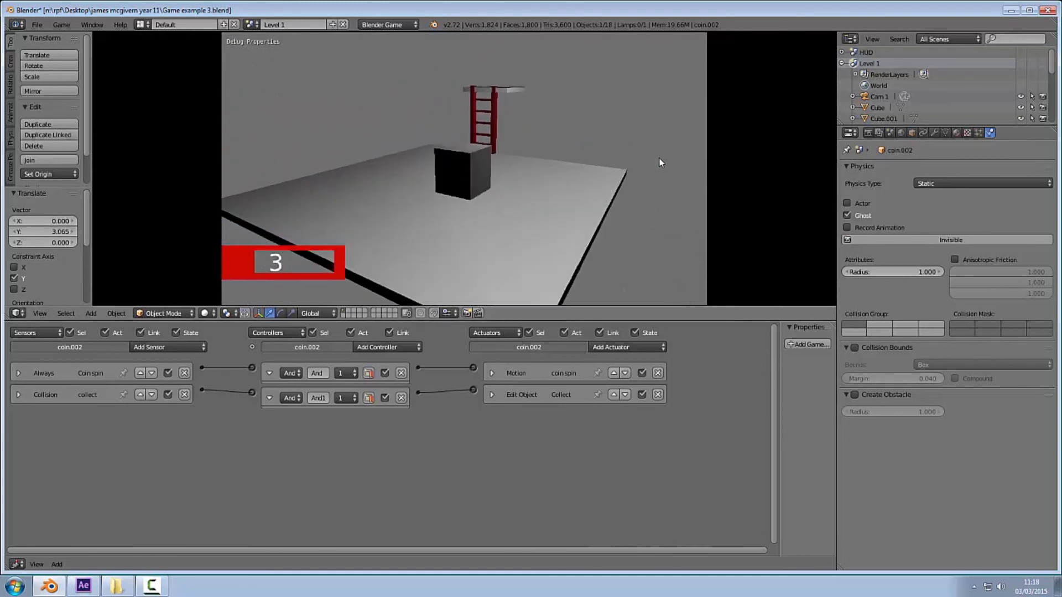
{"action": "key", "text": "Left"}
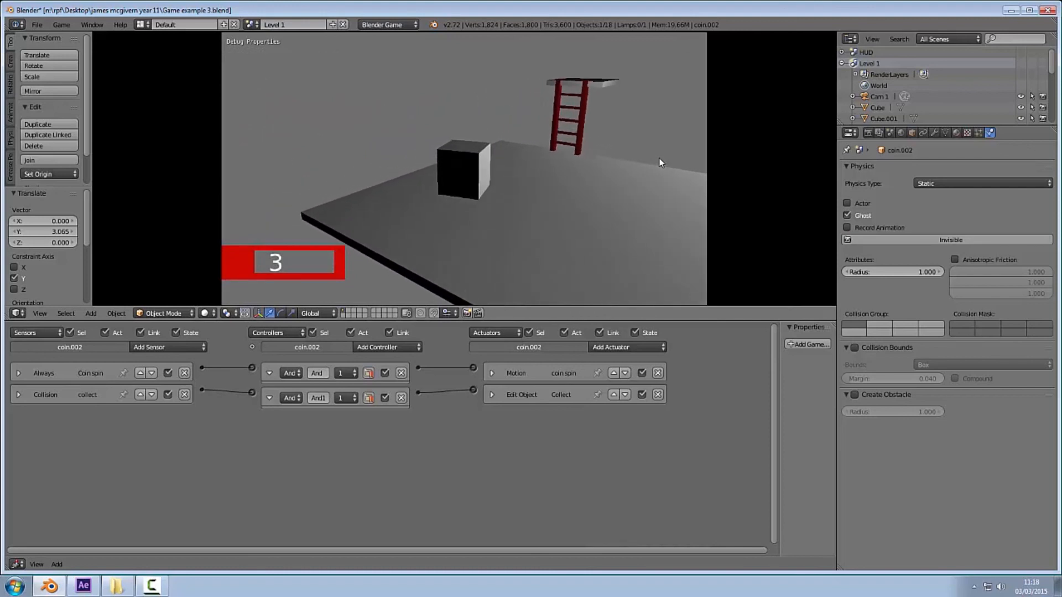
{"action": "key", "text": "Up"}
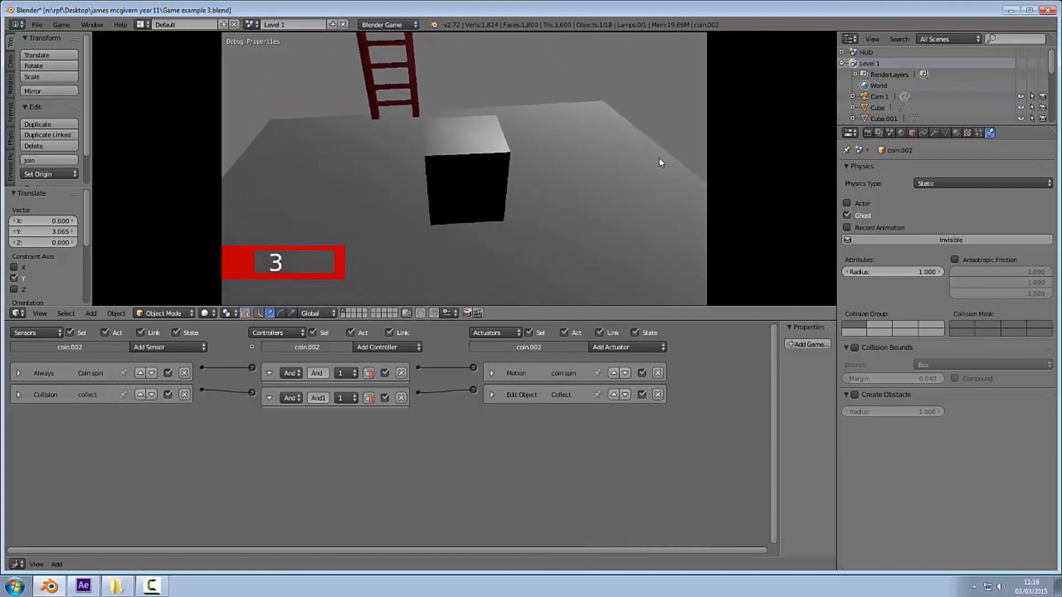
{"action": "key", "text": "Right"}
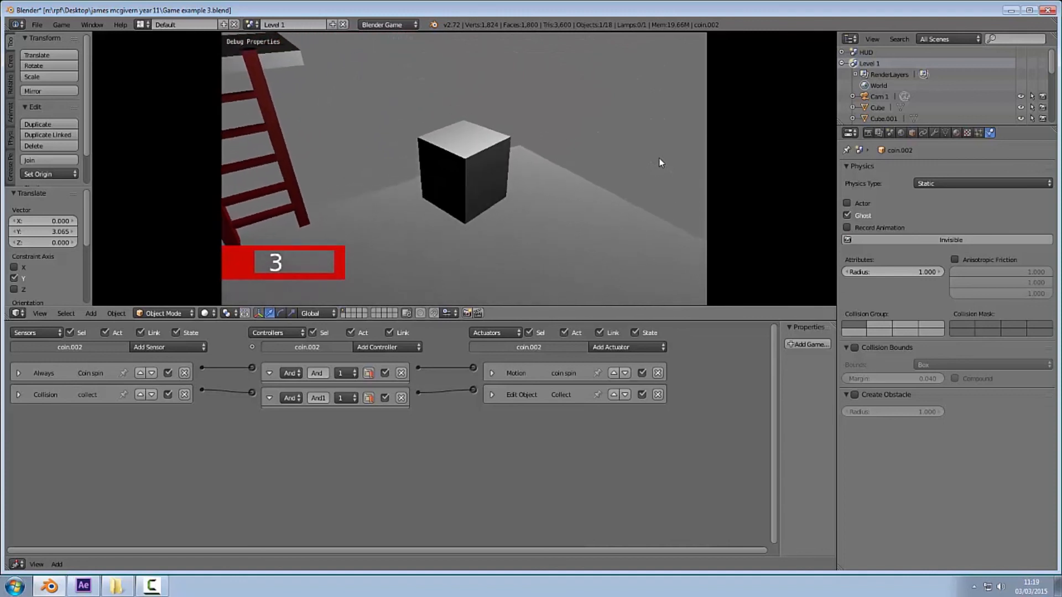